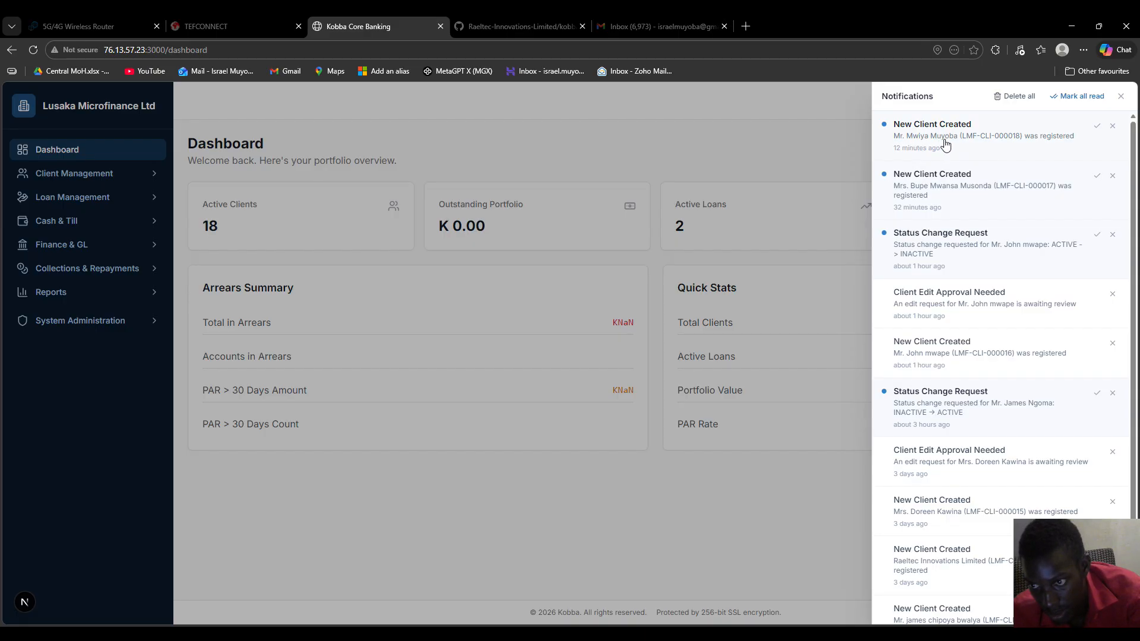
# Close the notifications panel and start the KYC review of the last pending client
pyautogui.click(990, 145)
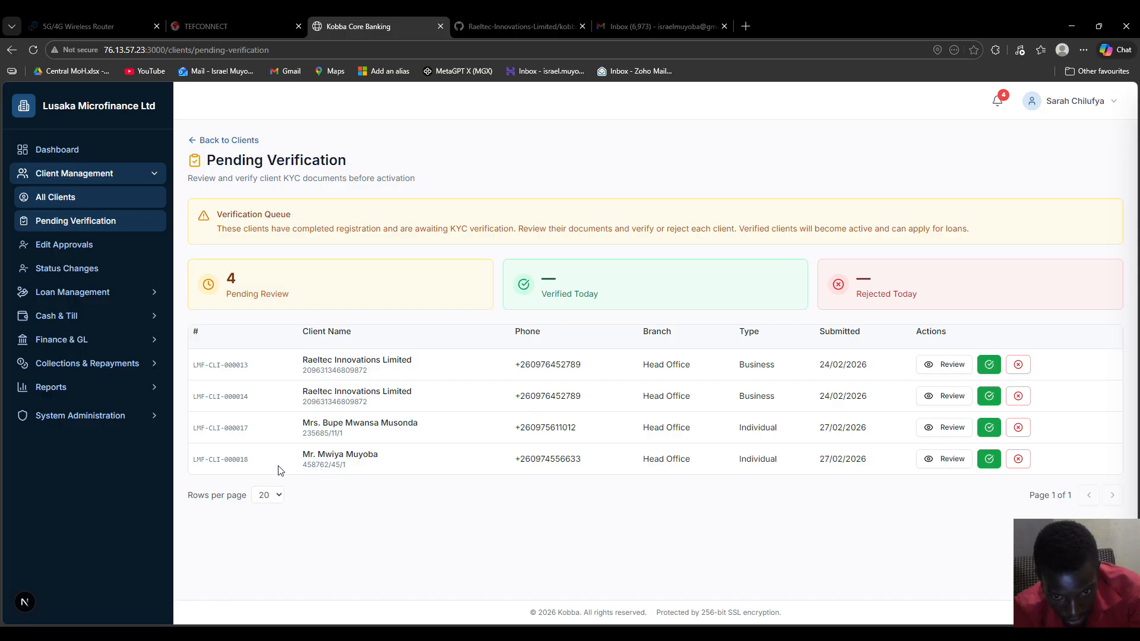
pyautogui.moveTo(201, 463); pyautogui.dragTo(969, 469)
pyautogui.click(861, 502)
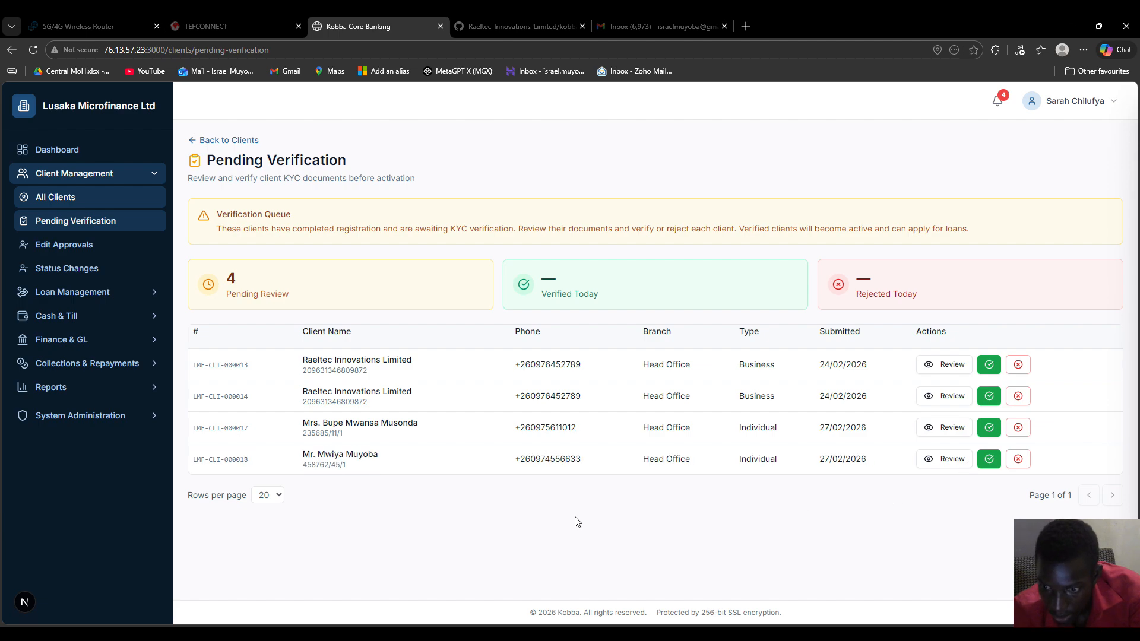
pyautogui.click(940, 463)
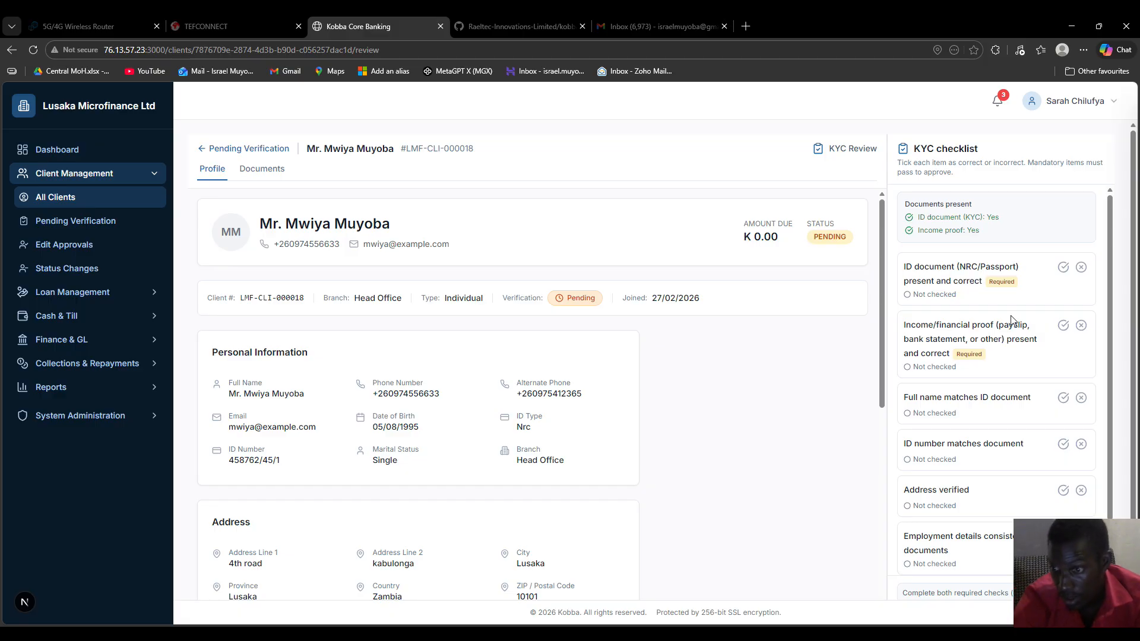
# Read through the client's profile and Documents present summary, then view their uploaded documents
pyautogui.scroll(-1, 1014, 321)
pyautogui.scroll(1, 1013, 321)
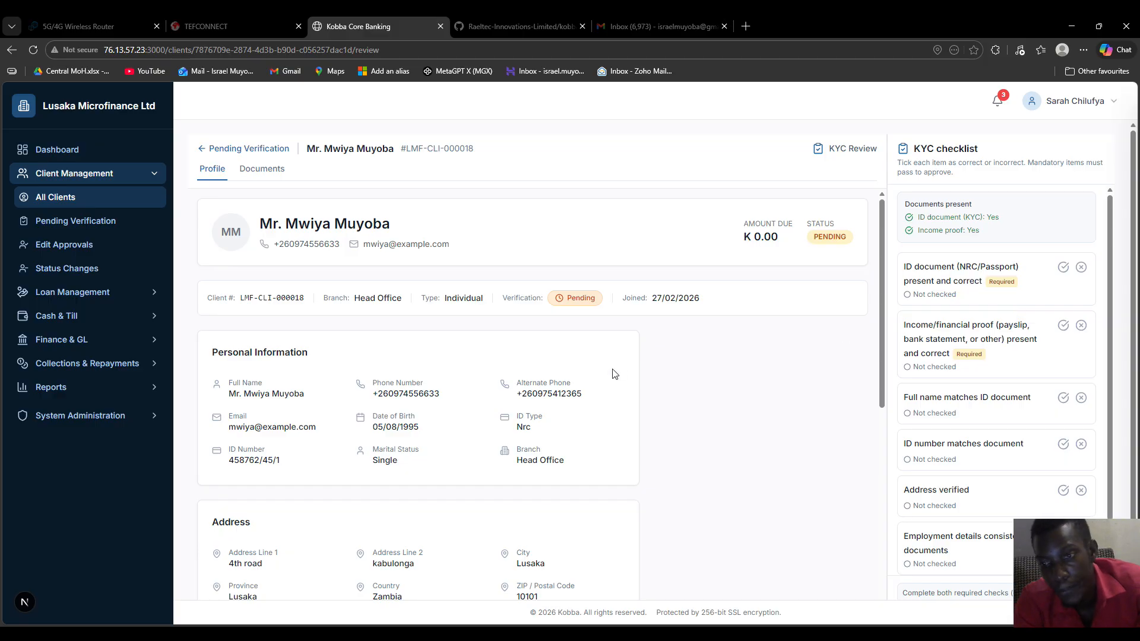
pyautogui.moveTo(990, 237); pyautogui.dragTo(892, 210)
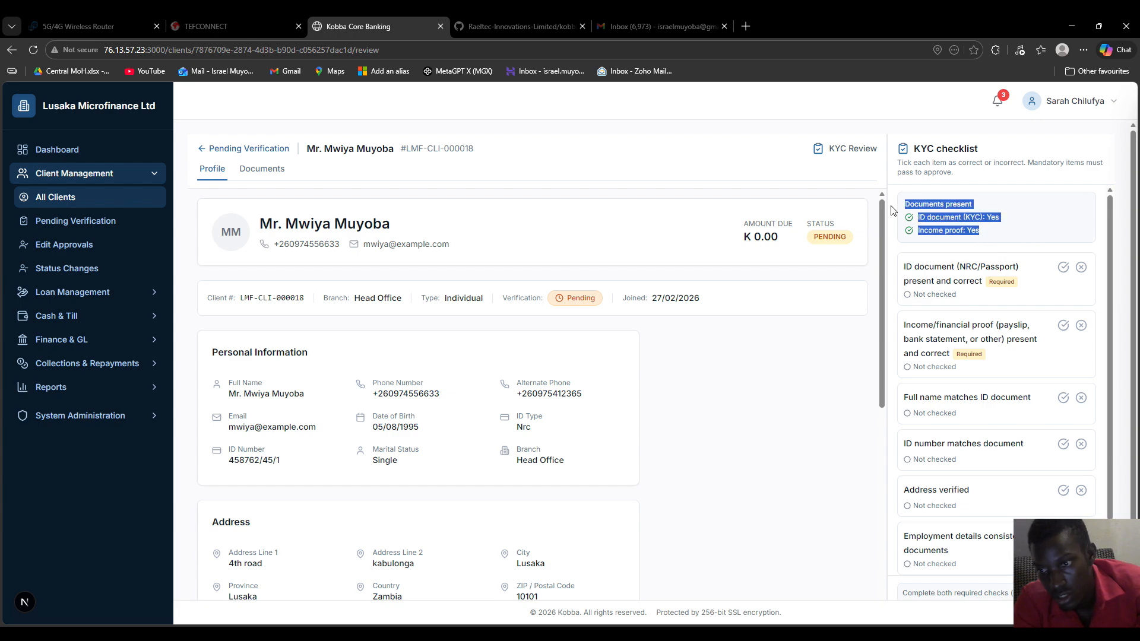
pyautogui.click(1032, 243)
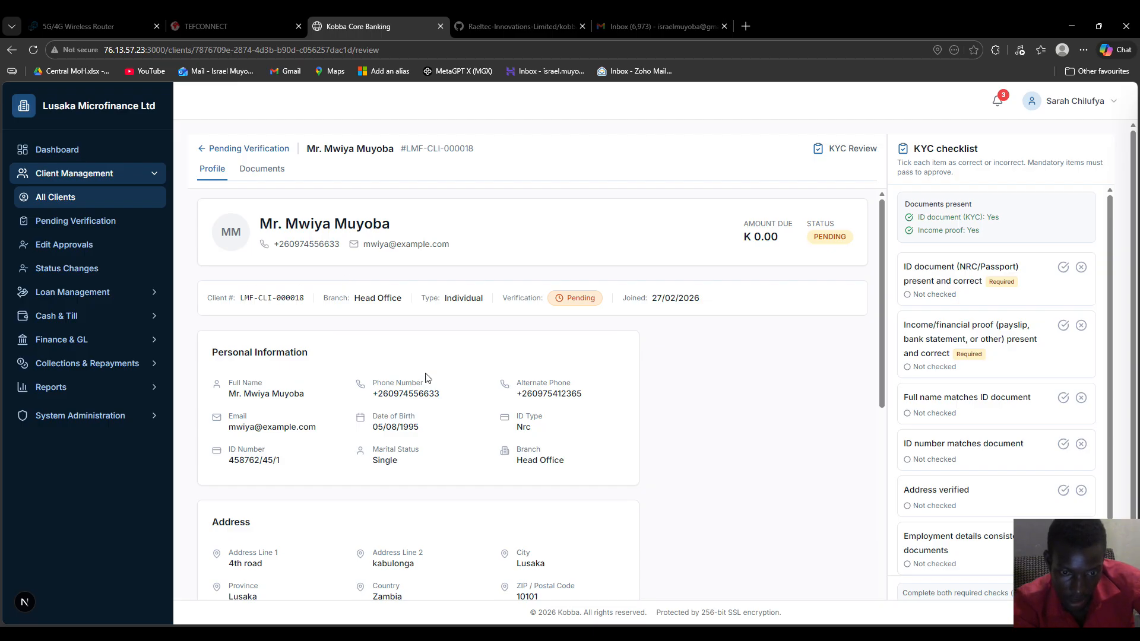
pyautogui.scroll(-4, 397, 463)
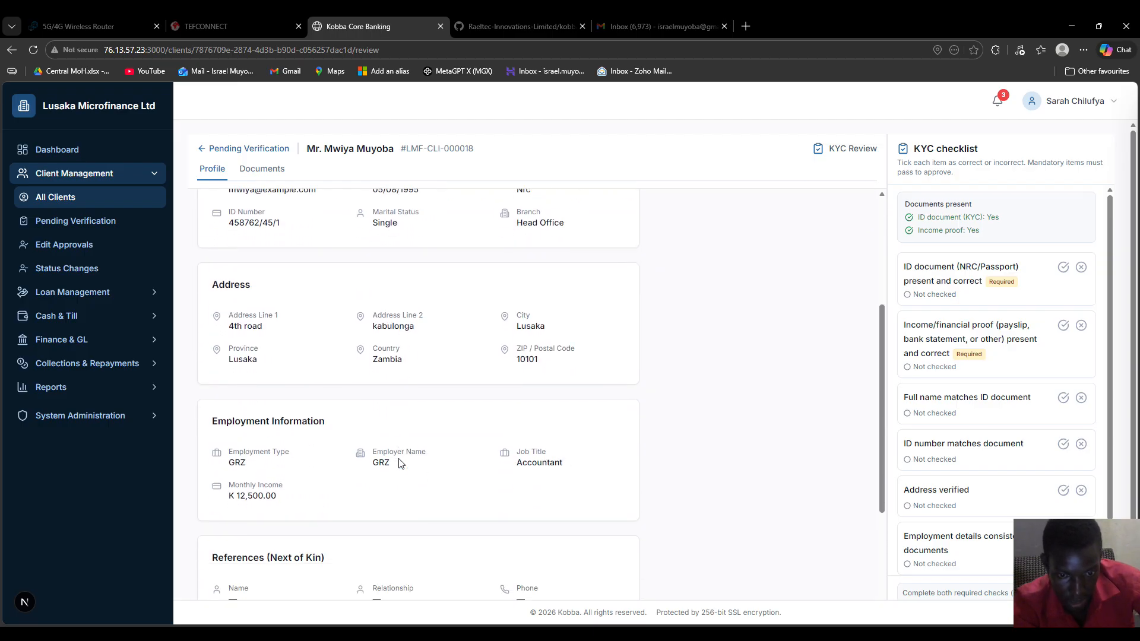
pyautogui.scroll(-5, 401, 463)
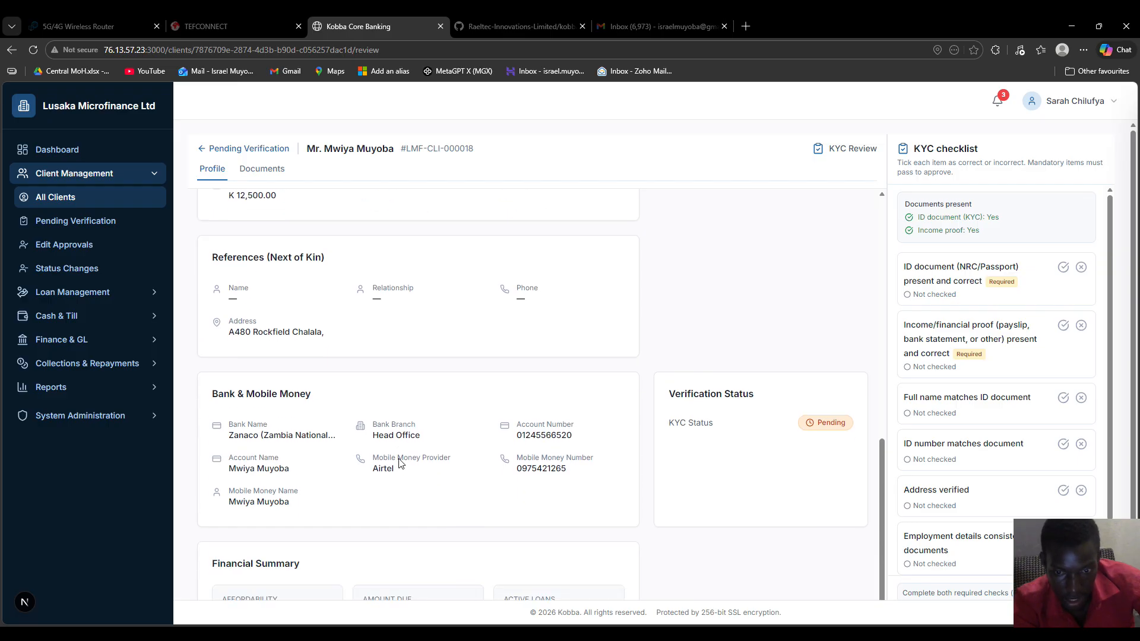
pyautogui.scroll(10, 401, 460)
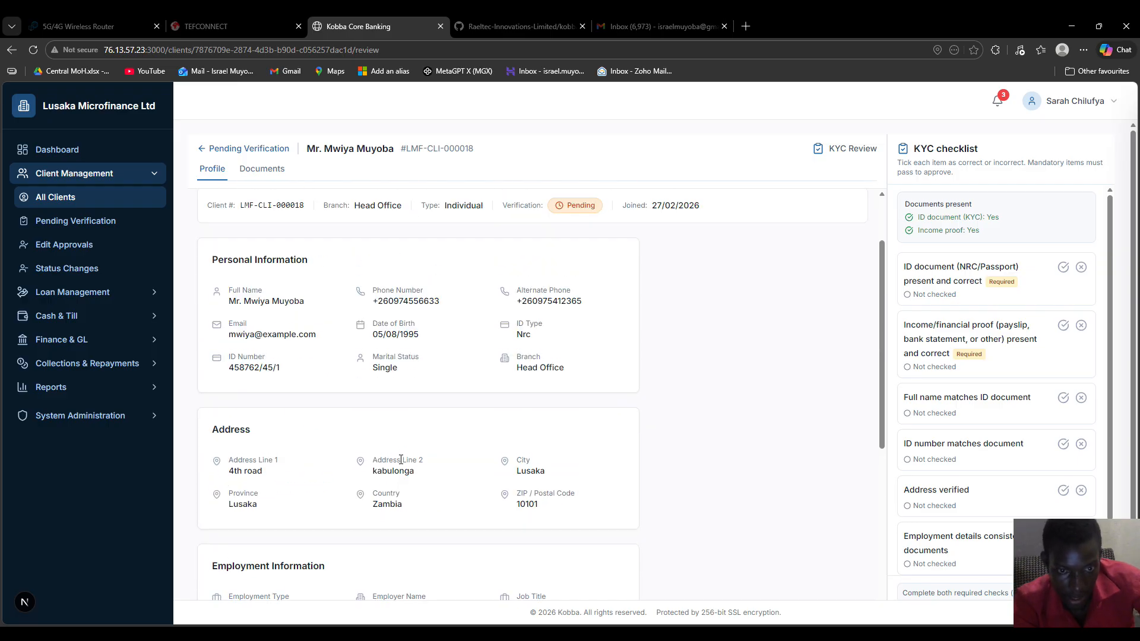
pyautogui.click(257, 172)
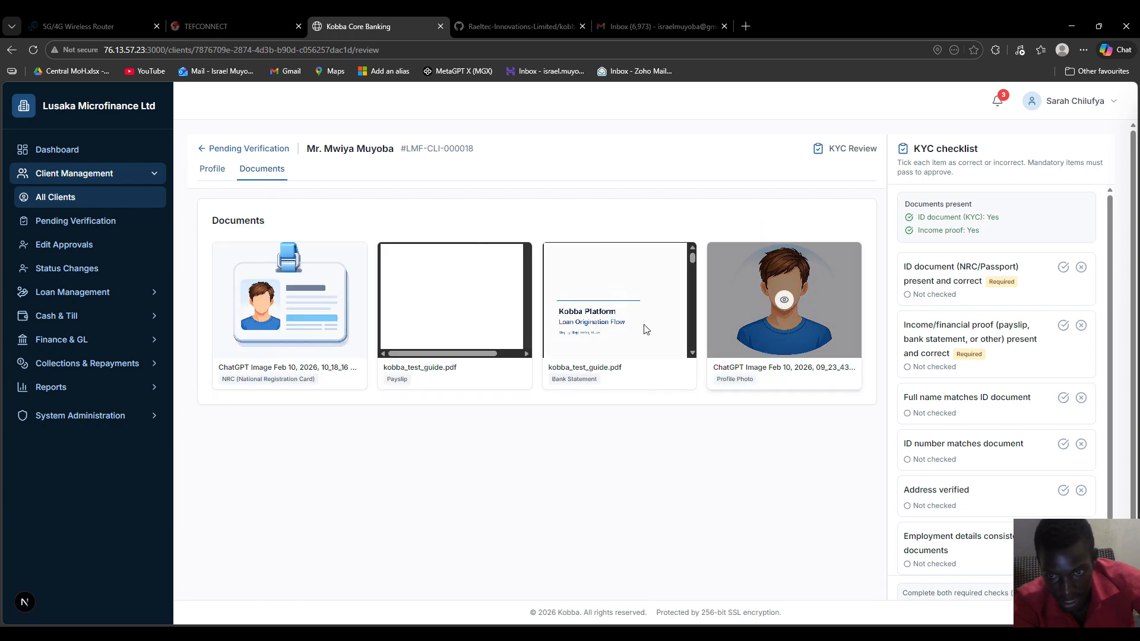
pyautogui.click(304, 325)
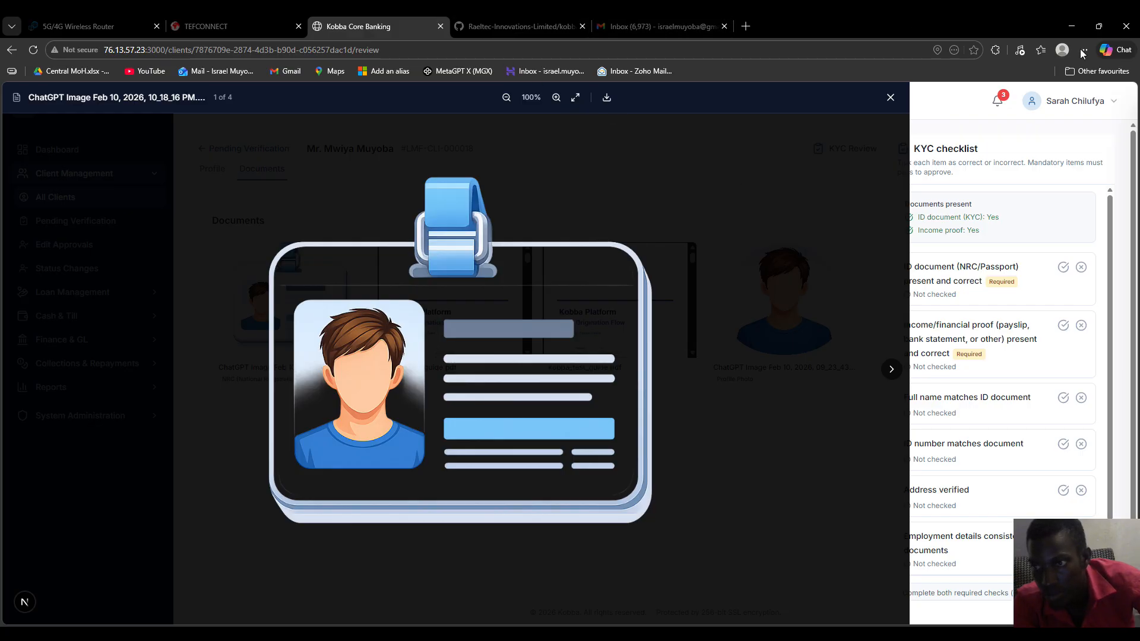
pyautogui.click(892, 370)
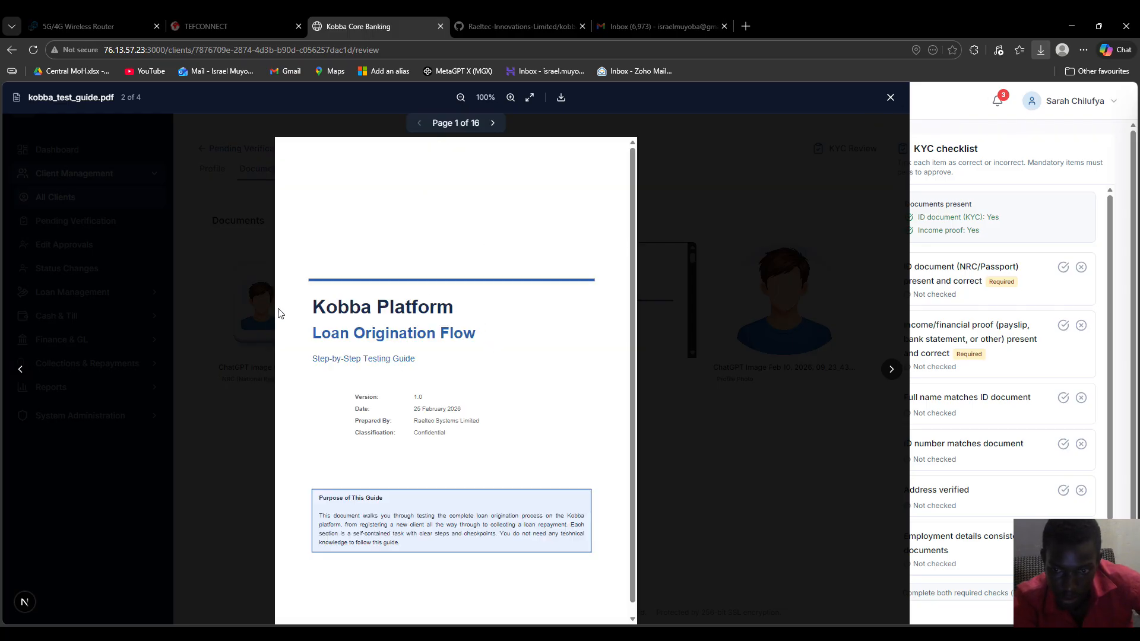
pyautogui.moveTo(311, 295); pyautogui.dragTo(481, 365)
pyautogui.click(482, 359)
pyautogui.scroll(-1, 516, 301)
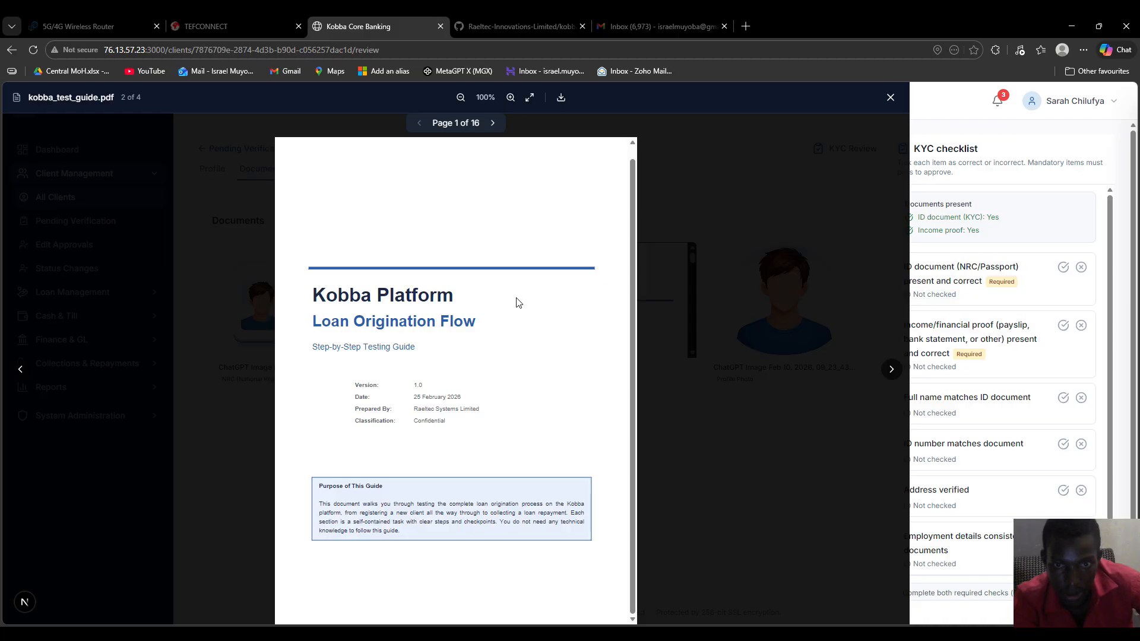
pyautogui.scroll(1, 517, 303)
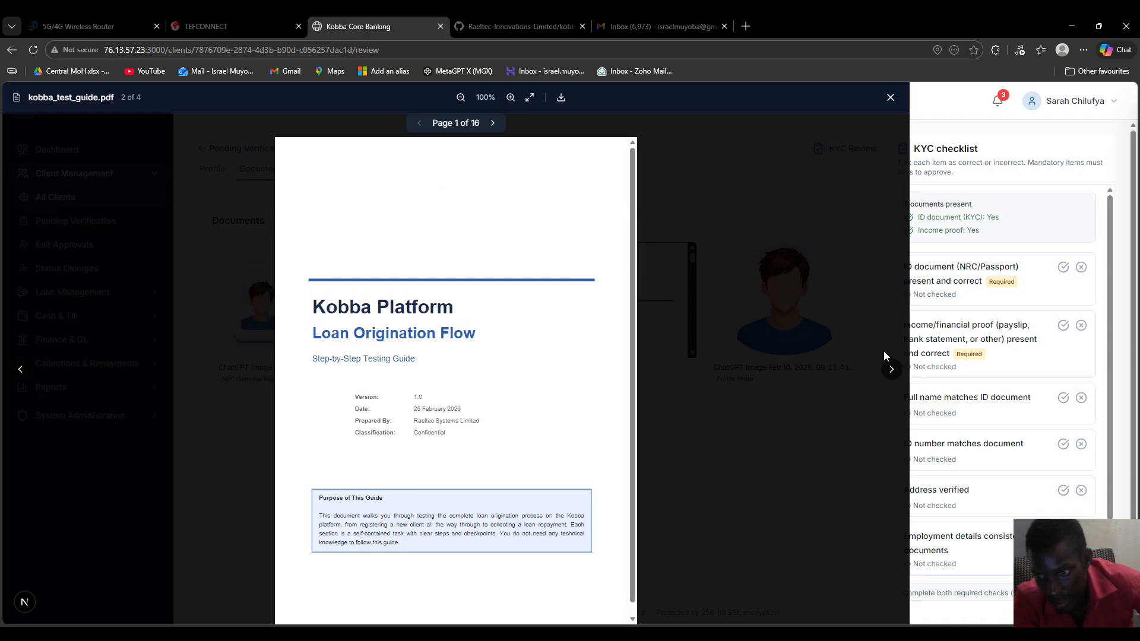
pyautogui.click(891, 374)
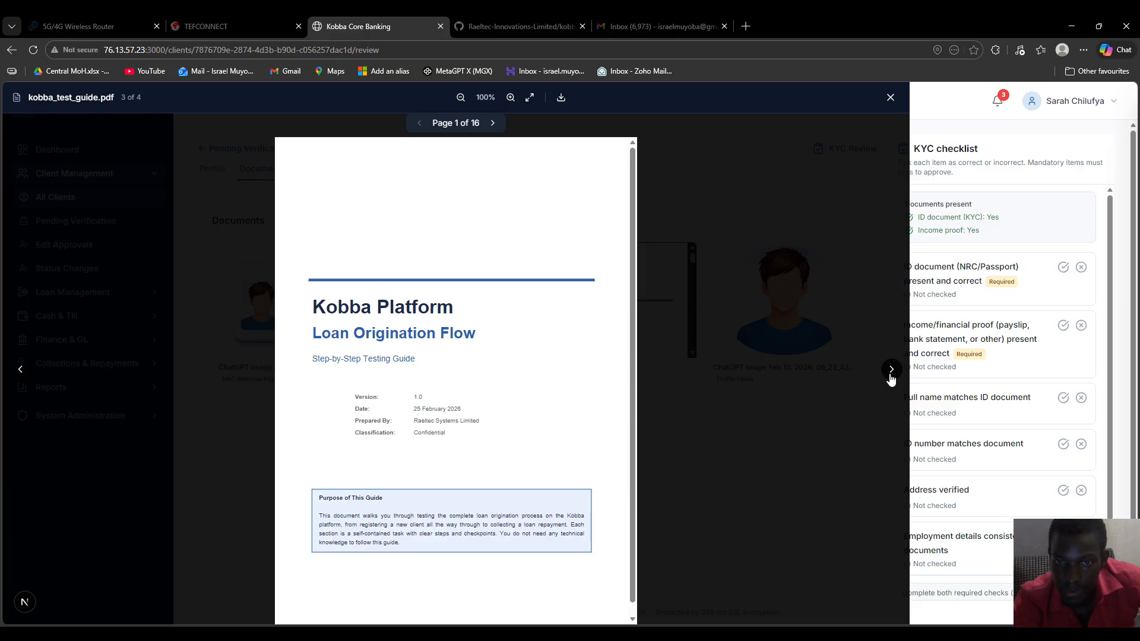
pyautogui.click(891, 374)
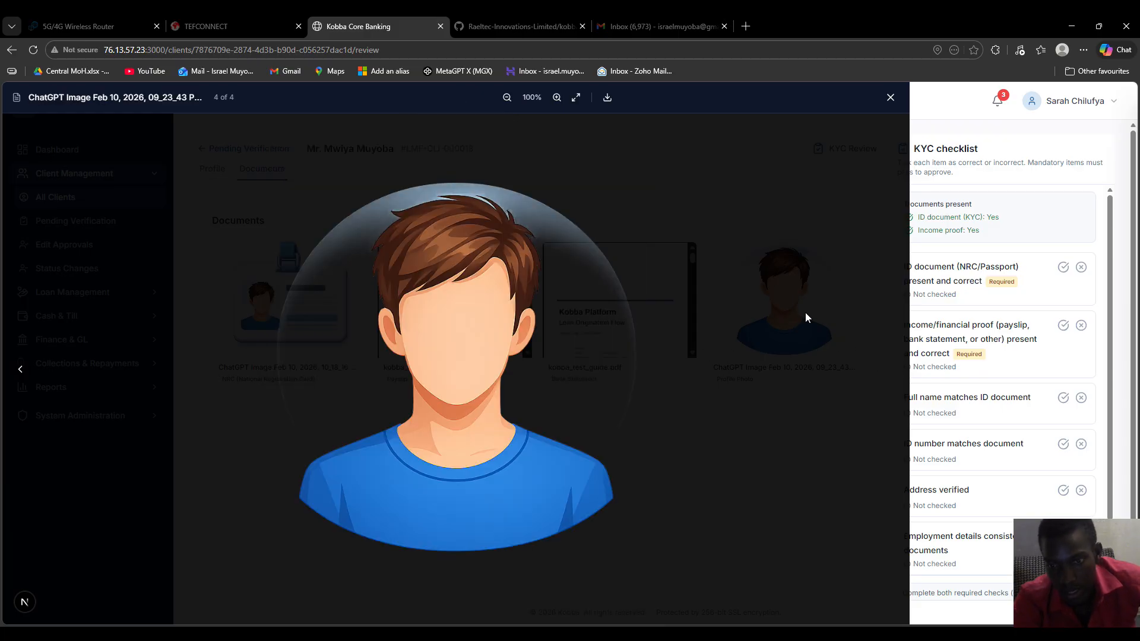
pyautogui.click(891, 97)
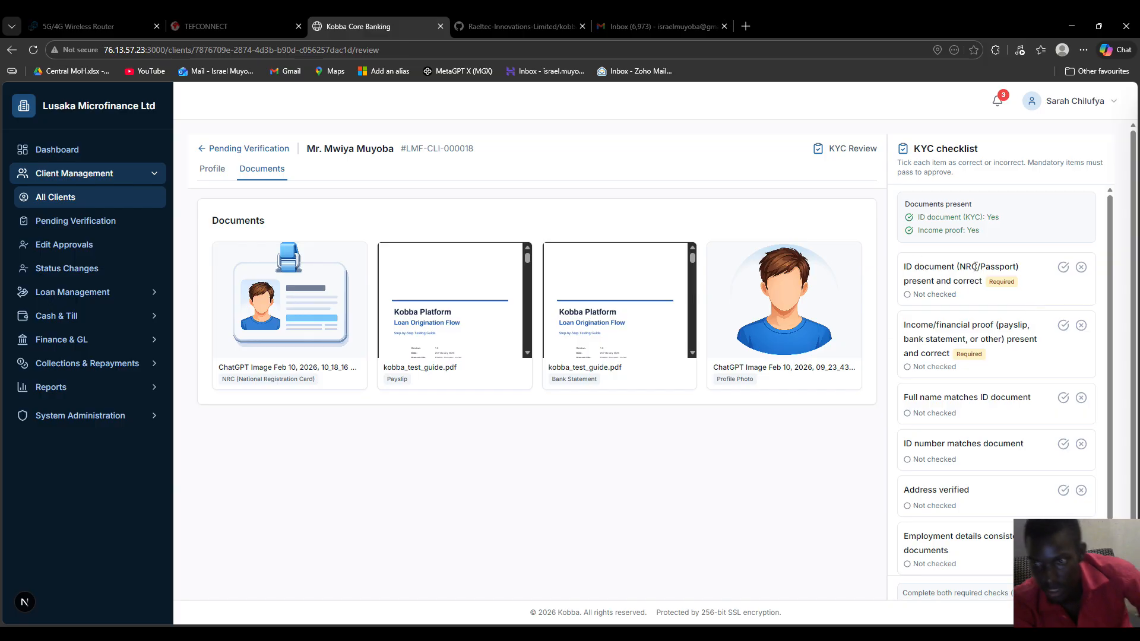
# Check the NRC card and payslip, marking ID document and income proof as correct
pyautogui.click(289, 305)
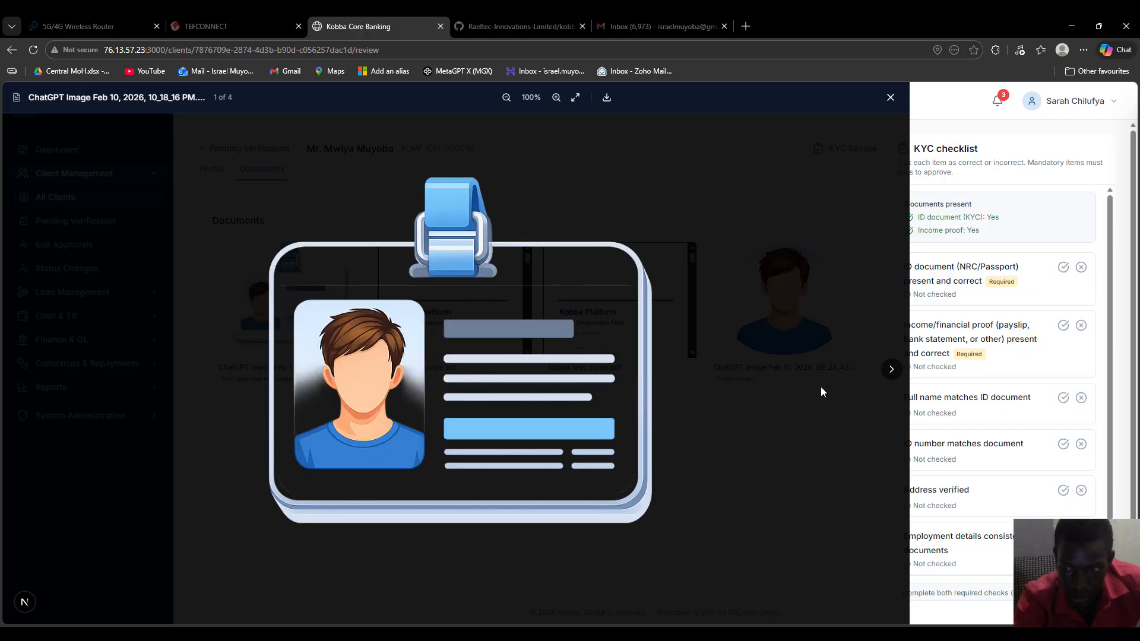
pyautogui.click(1063, 268)
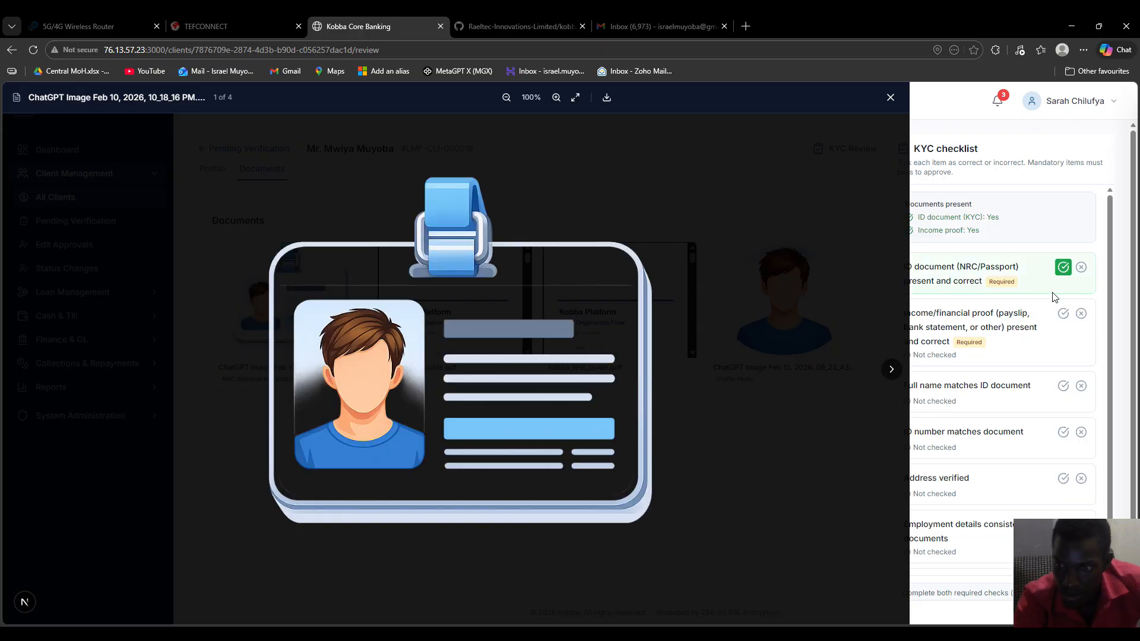
pyautogui.click(889, 369)
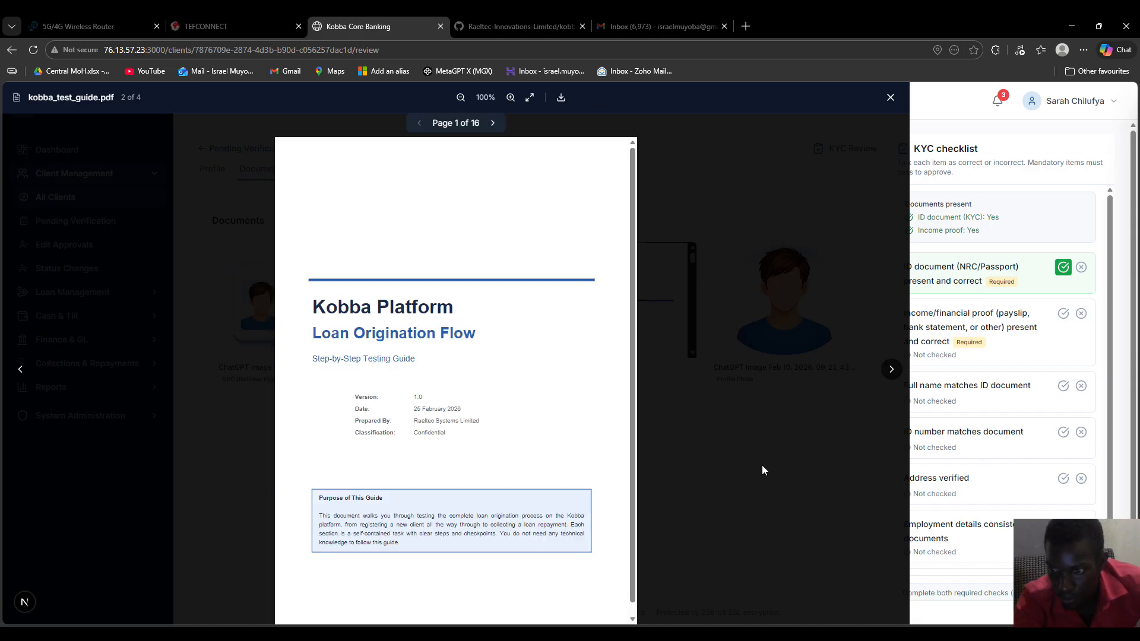
pyautogui.click(890, 97)
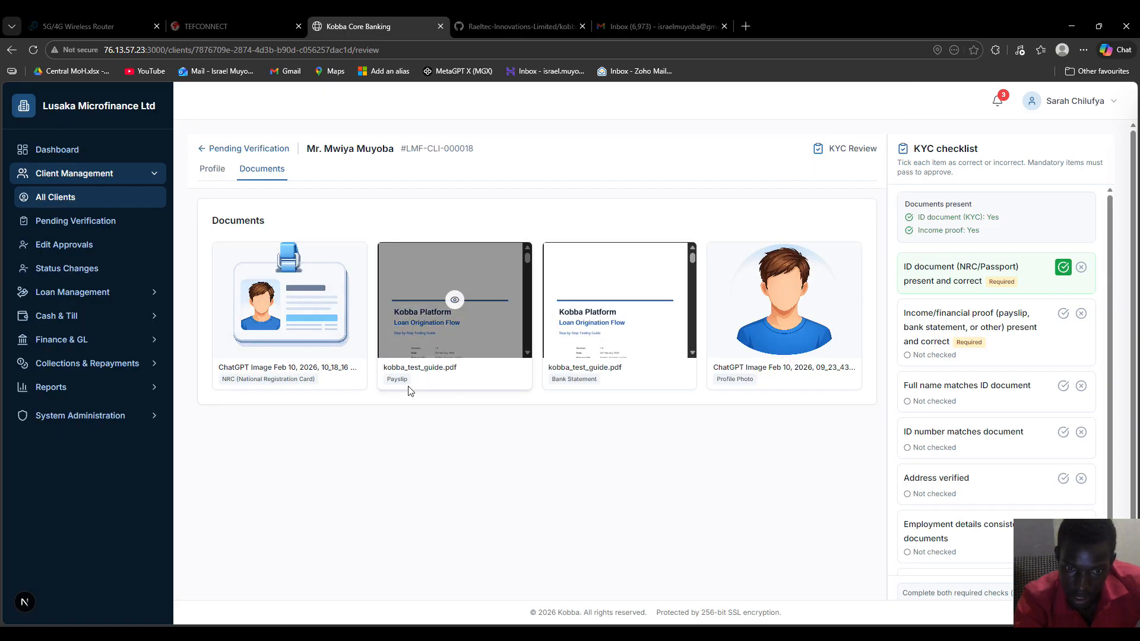
pyautogui.moveTo(388, 380); pyautogui.dragTo(406, 387)
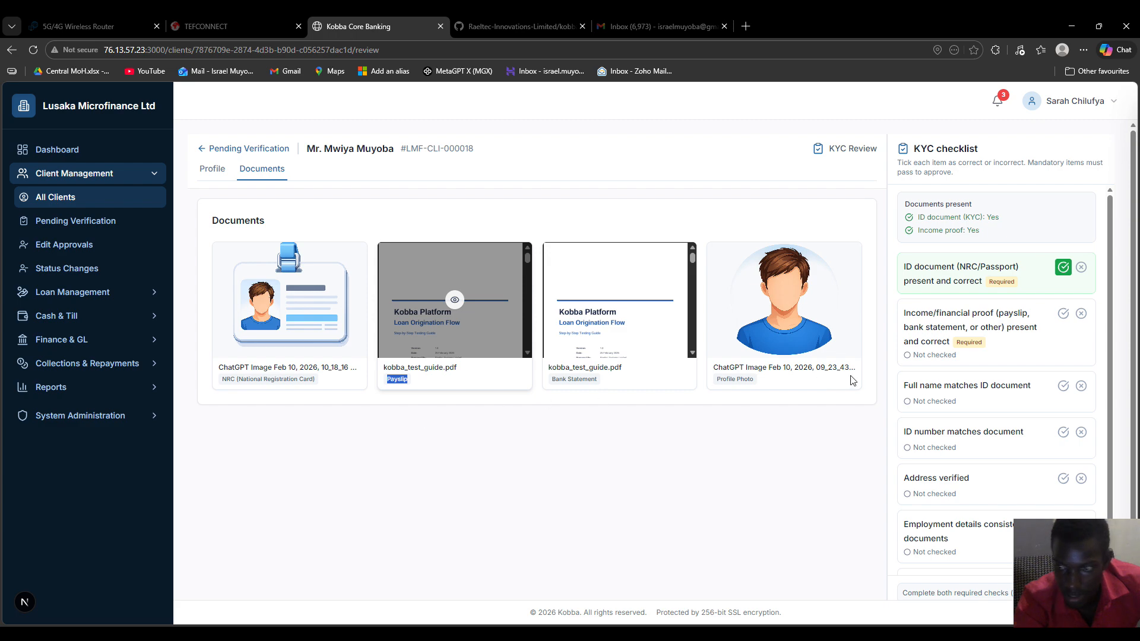
pyautogui.click(1065, 316)
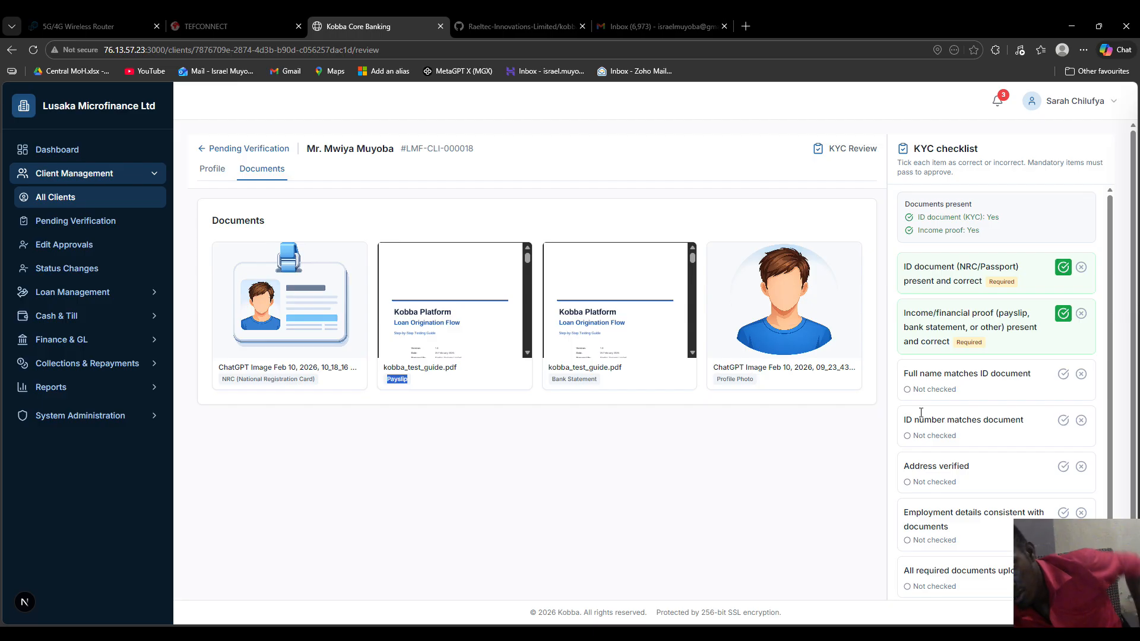
# Confirm full name and ID number match, then return to the client list
pyautogui.click(1064, 375)
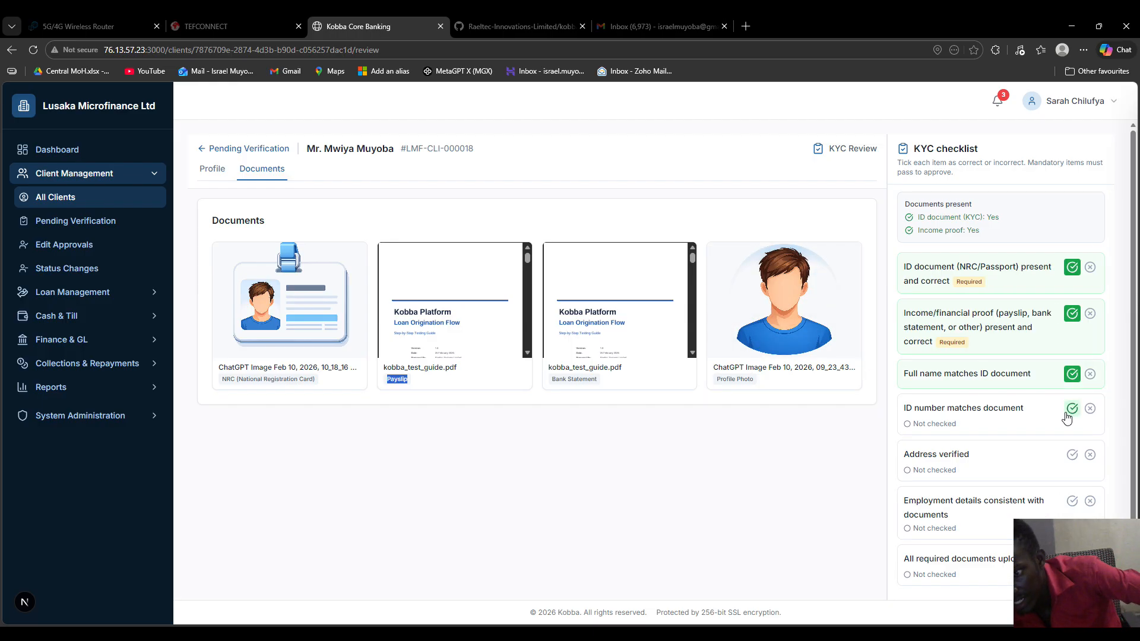
pyautogui.click(1068, 410)
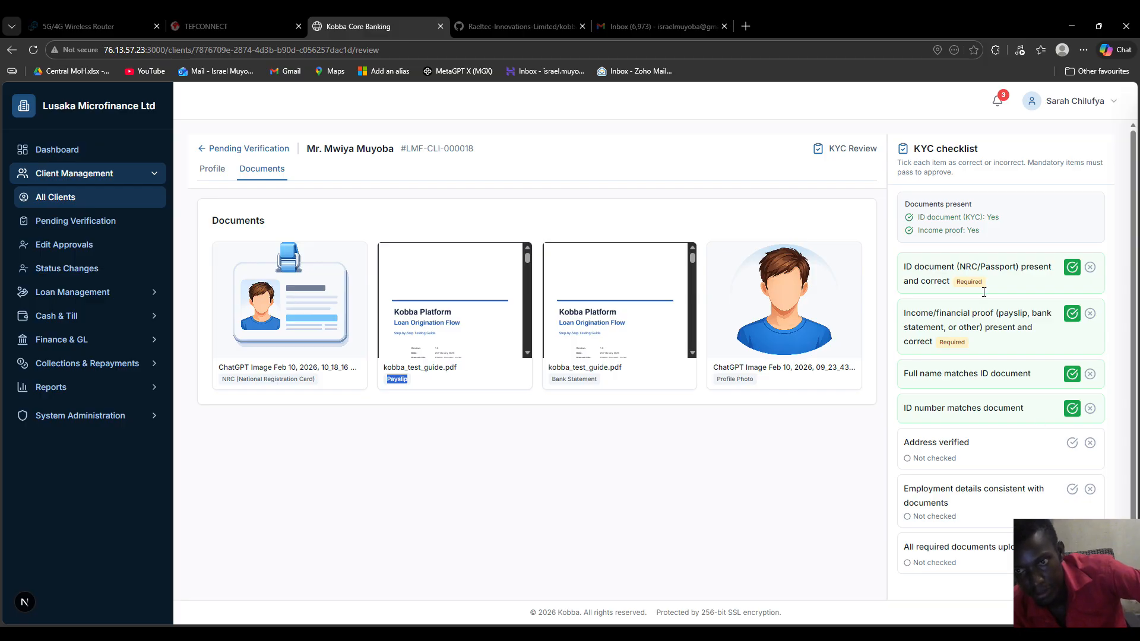
pyautogui.click(233, 150)
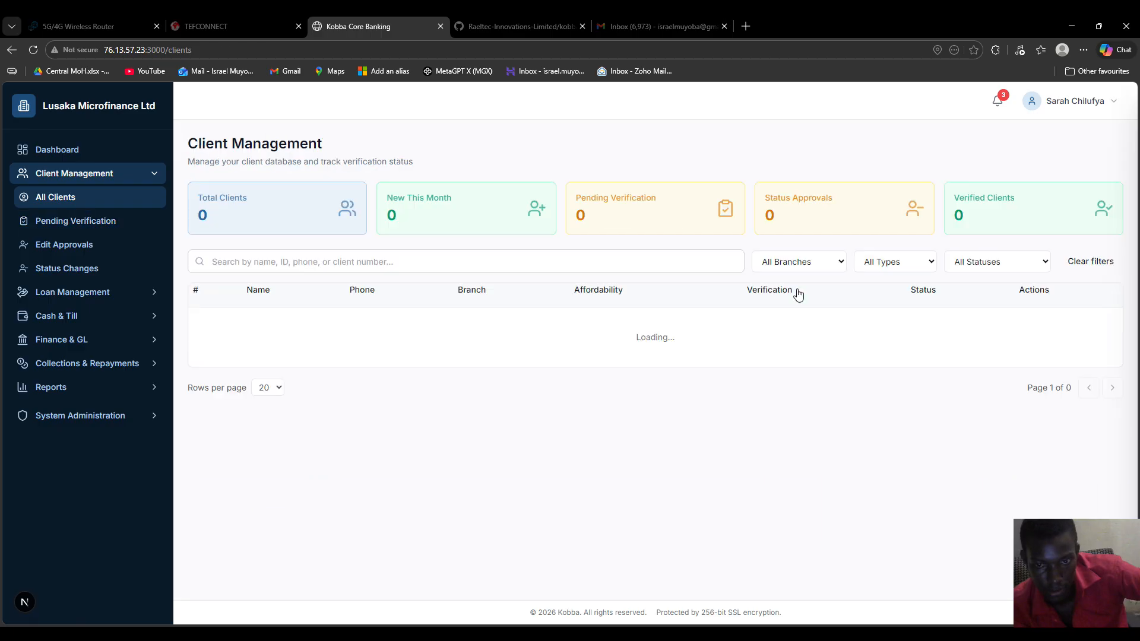
pyautogui.scroll(-5, 852, 395)
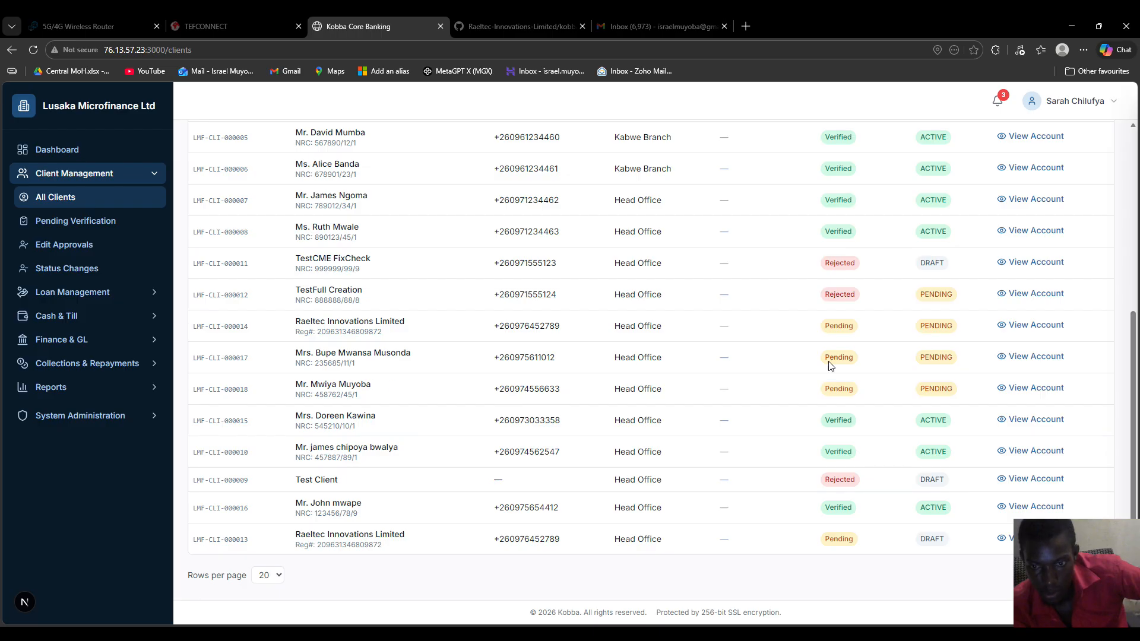
pyautogui.click(1037, 393)
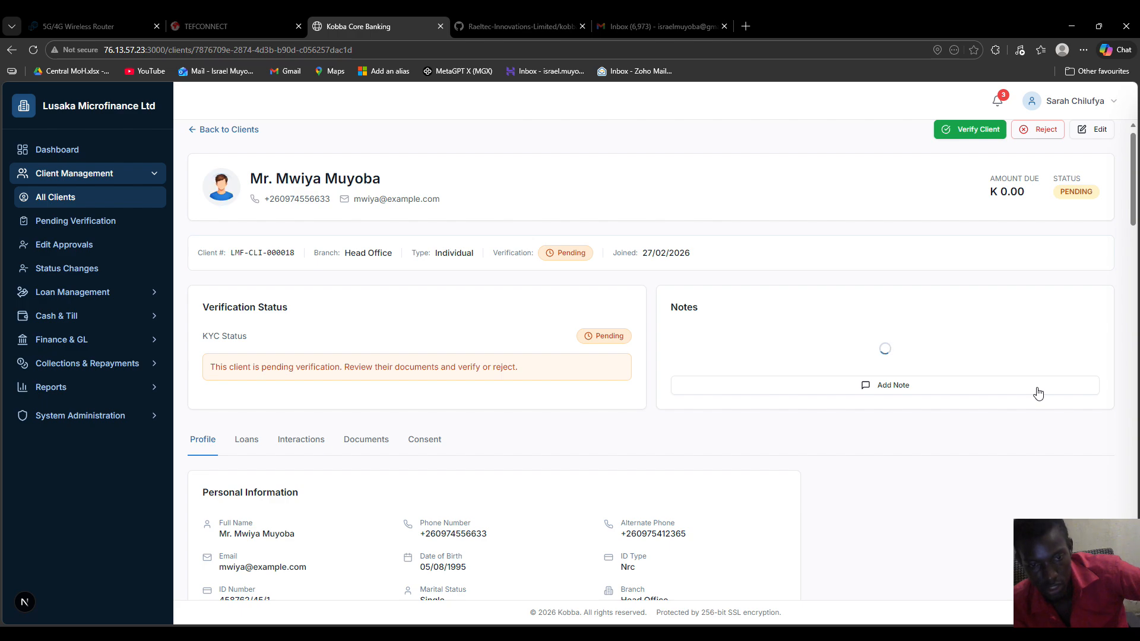
pyautogui.scroll(-12, 532, 390)
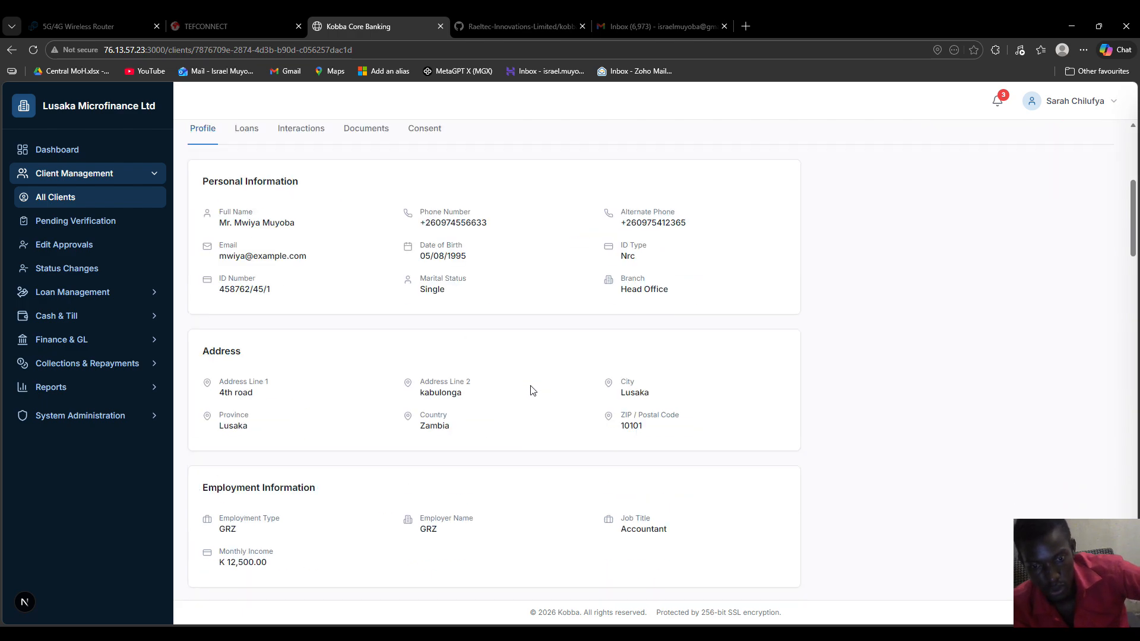
pyautogui.scroll(-9, 532, 391)
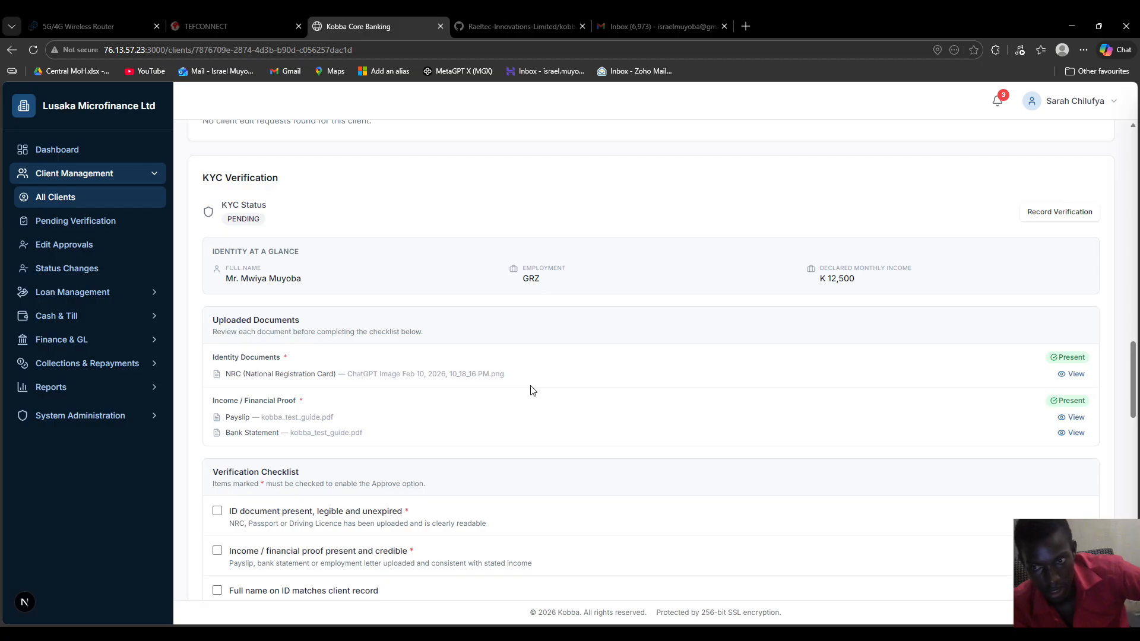
pyautogui.scroll(-5, 533, 391)
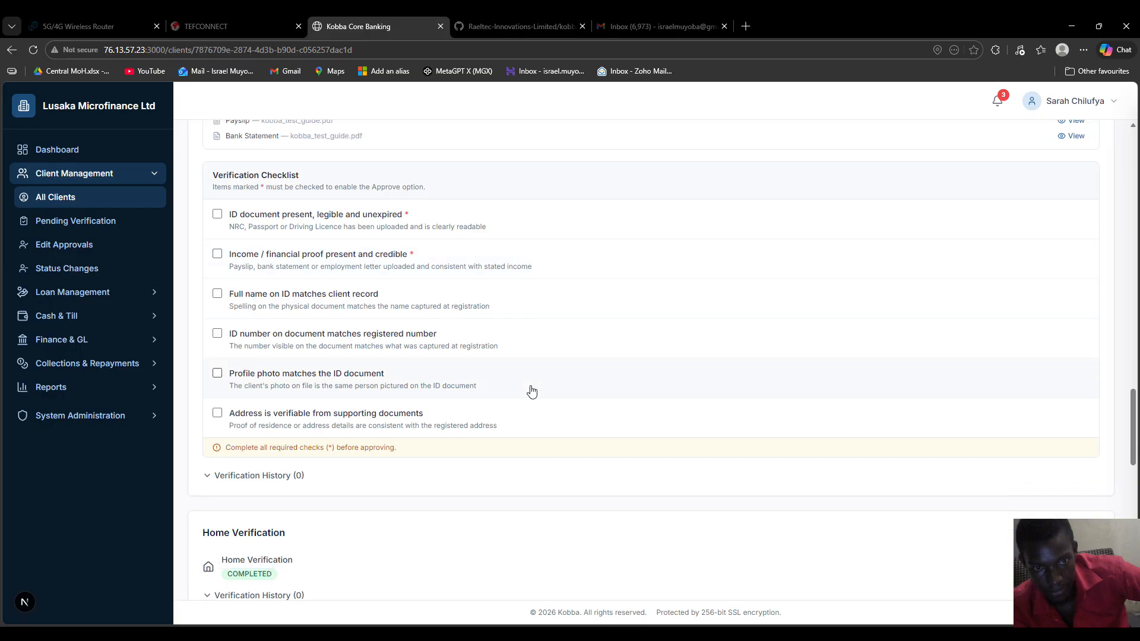
pyautogui.scroll(-1, 532, 391)
pyautogui.scroll(-3, 533, 390)
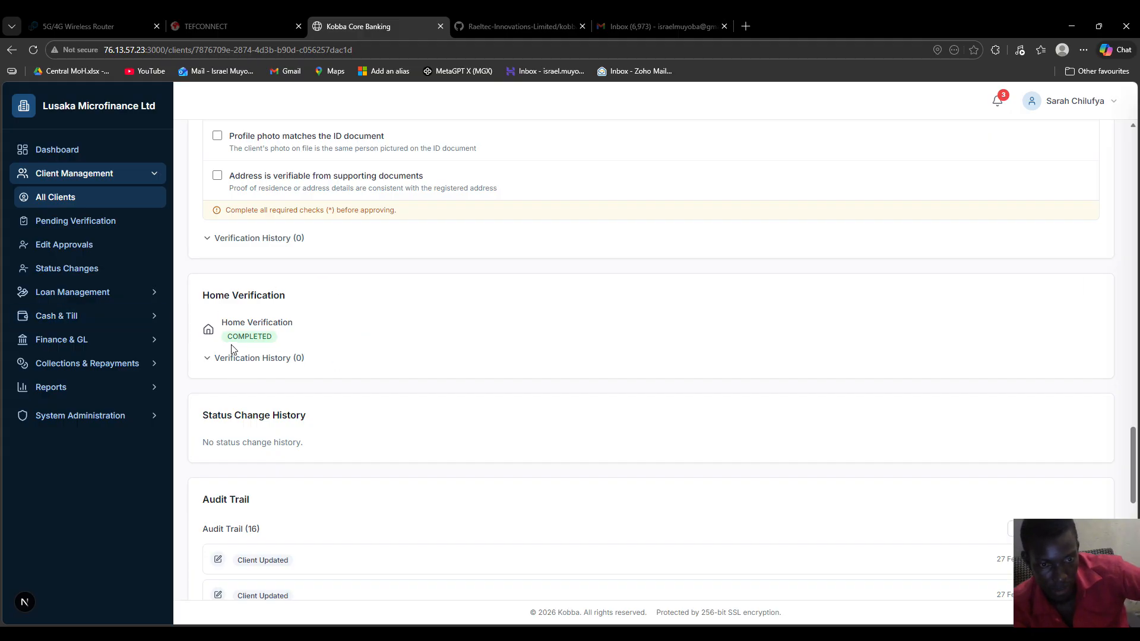
pyautogui.scroll(7, 433, 351)
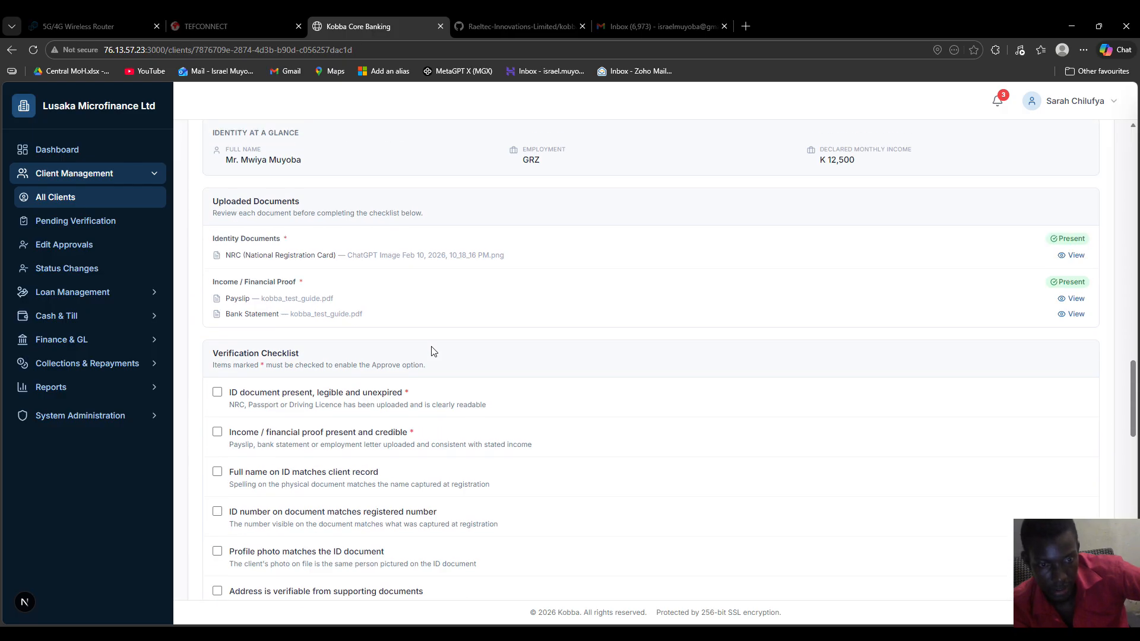
pyautogui.scroll(-2, 433, 351)
pyautogui.scroll(5, 268, 298)
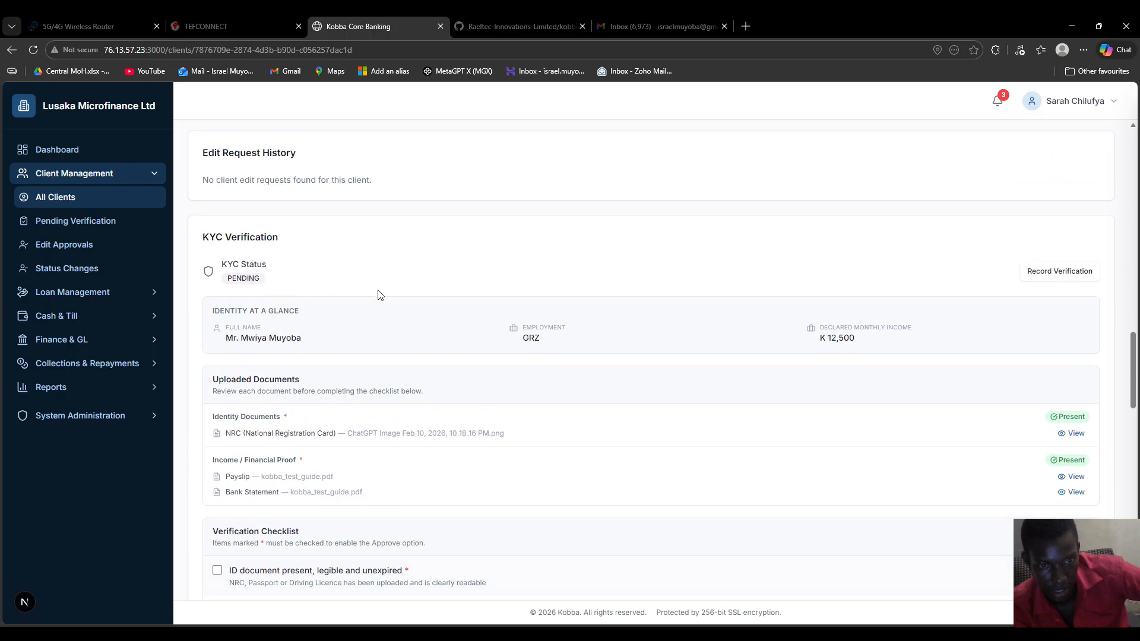
pyautogui.scroll(-5, 438, 303)
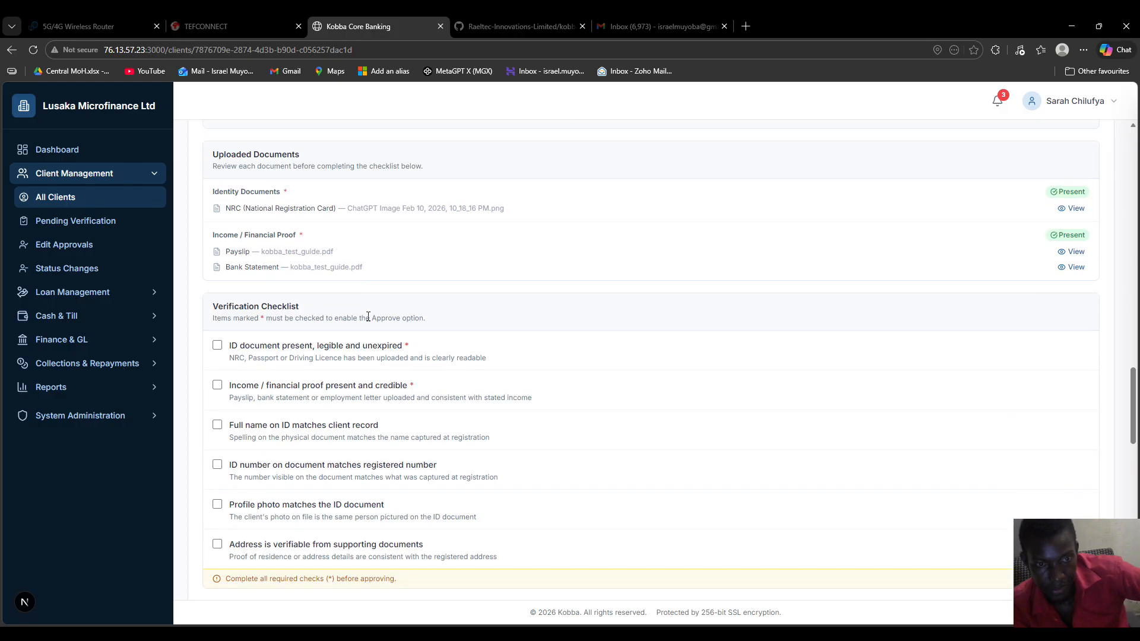
# Tick all six checks, from ID document present through address is verifiable
pyautogui.click(217, 274)
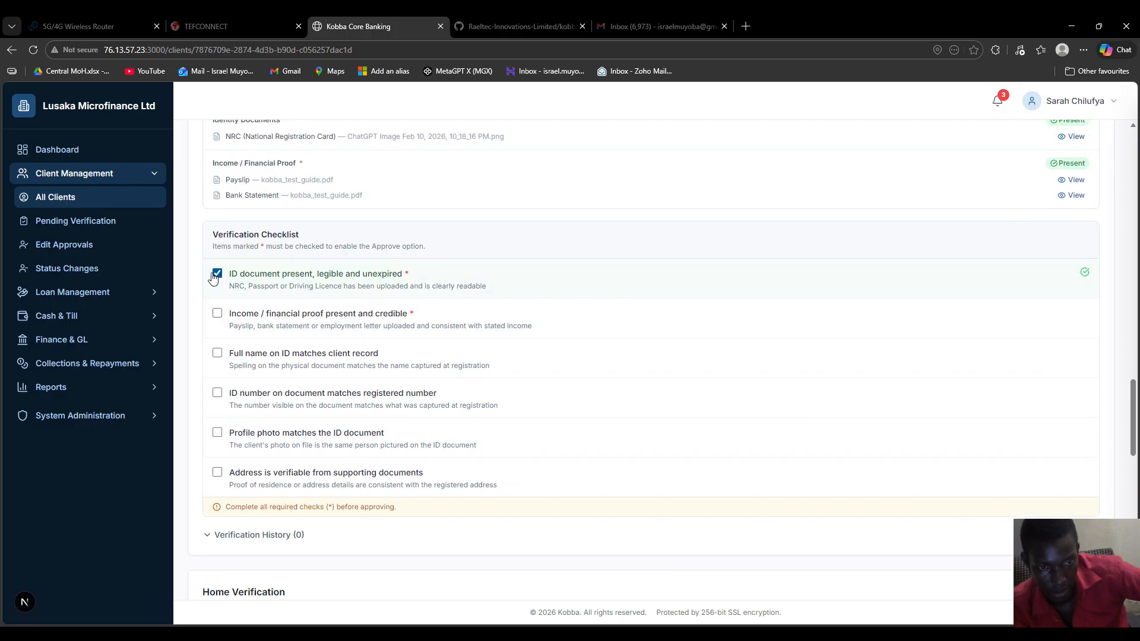
pyautogui.click(218, 313)
pyautogui.click(217, 353)
pyautogui.click(217, 393)
pyautogui.click(217, 433)
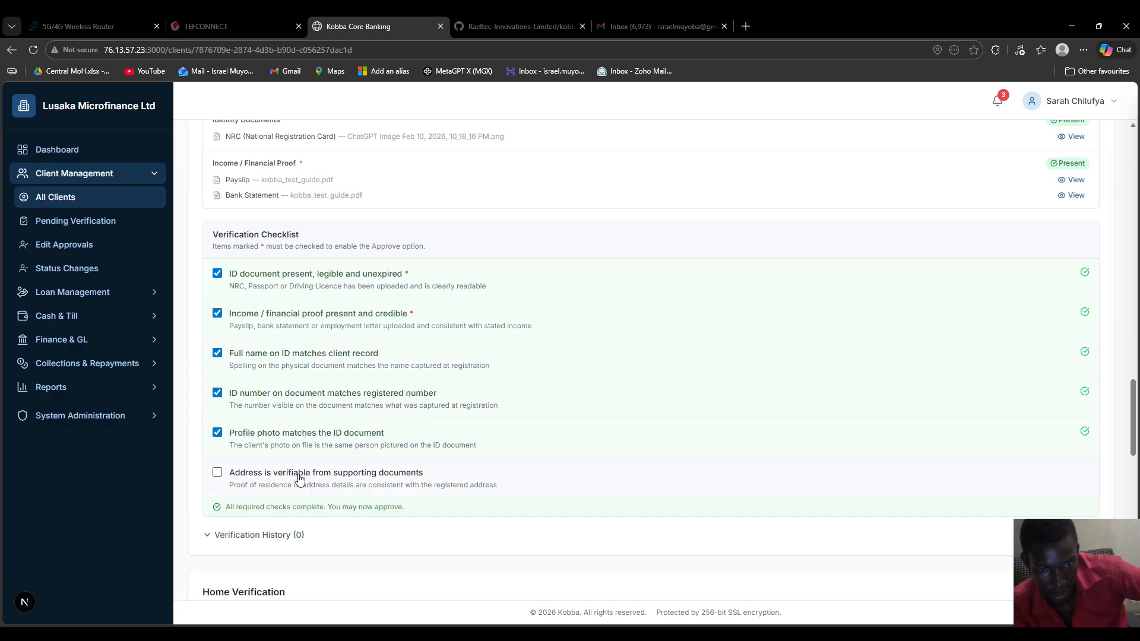
pyautogui.click(217, 474)
pyautogui.scroll(4, 557, 425)
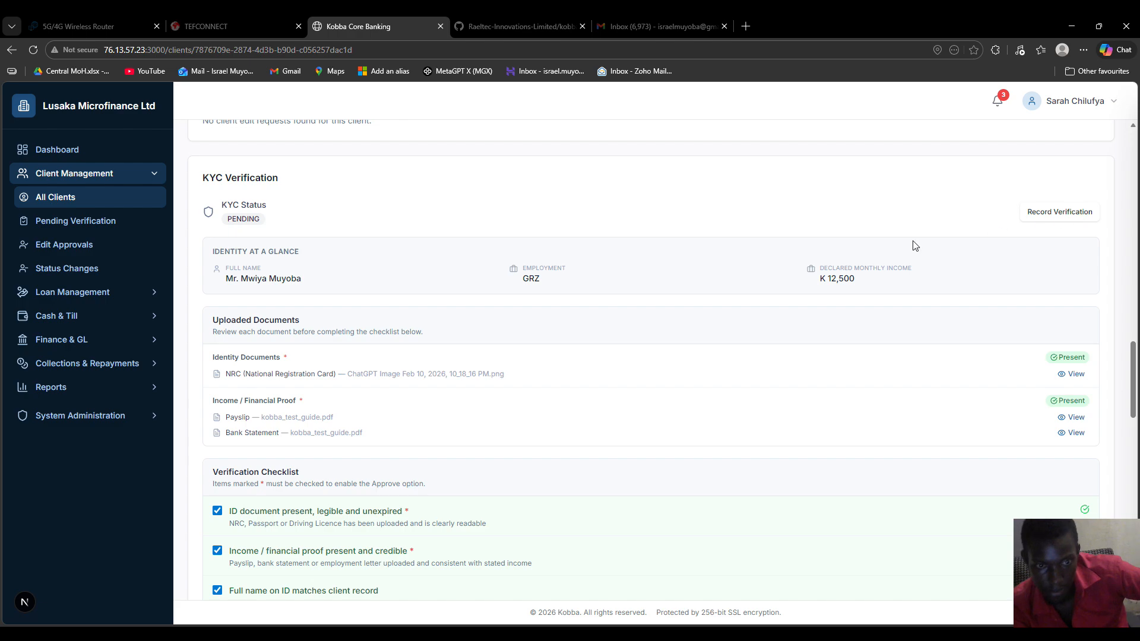
pyautogui.scroll(15, 496, 323)
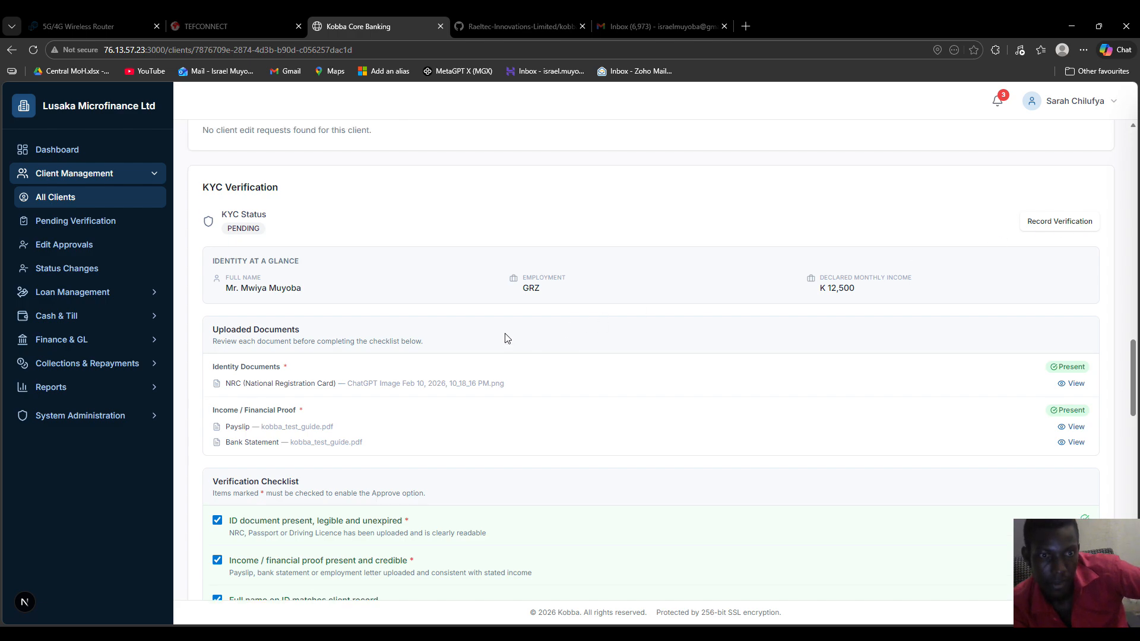
# Reopen the last pending client's review and mark ID, income, name, ID number and address correct
pyautogui.click(69, 249)
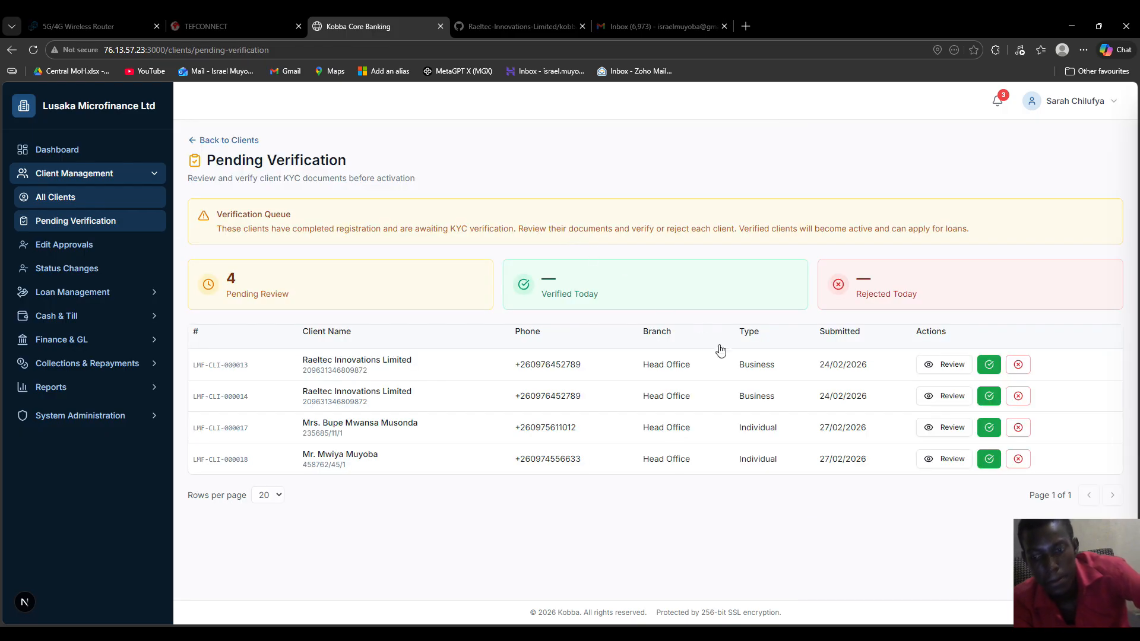
pyautogui.click(952, 459)
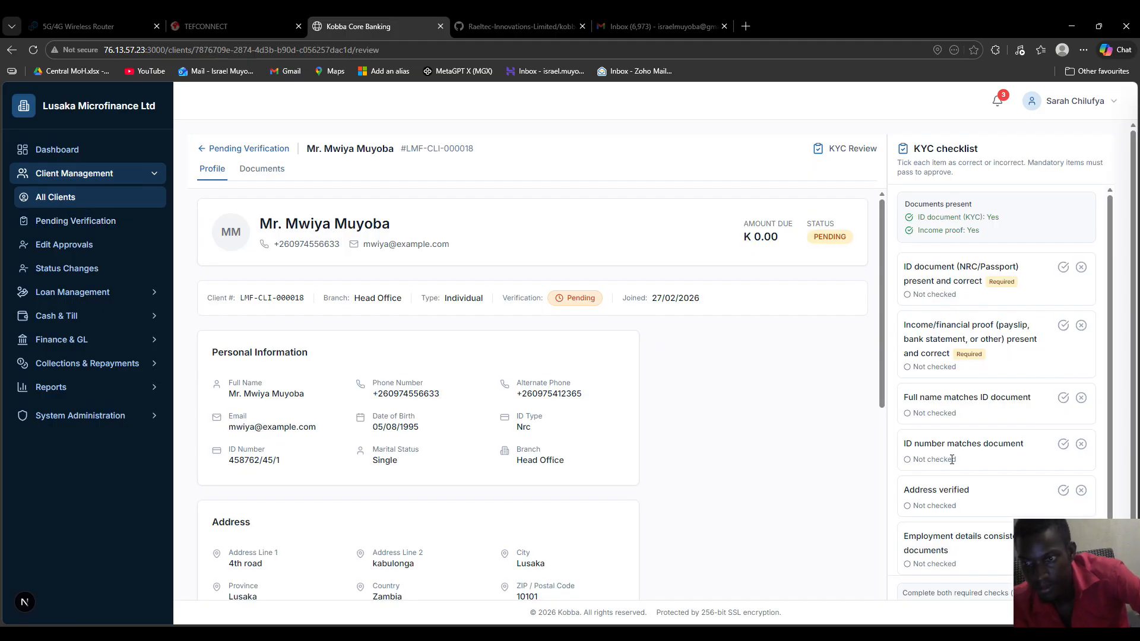
pyautogui.click(1064, 266)
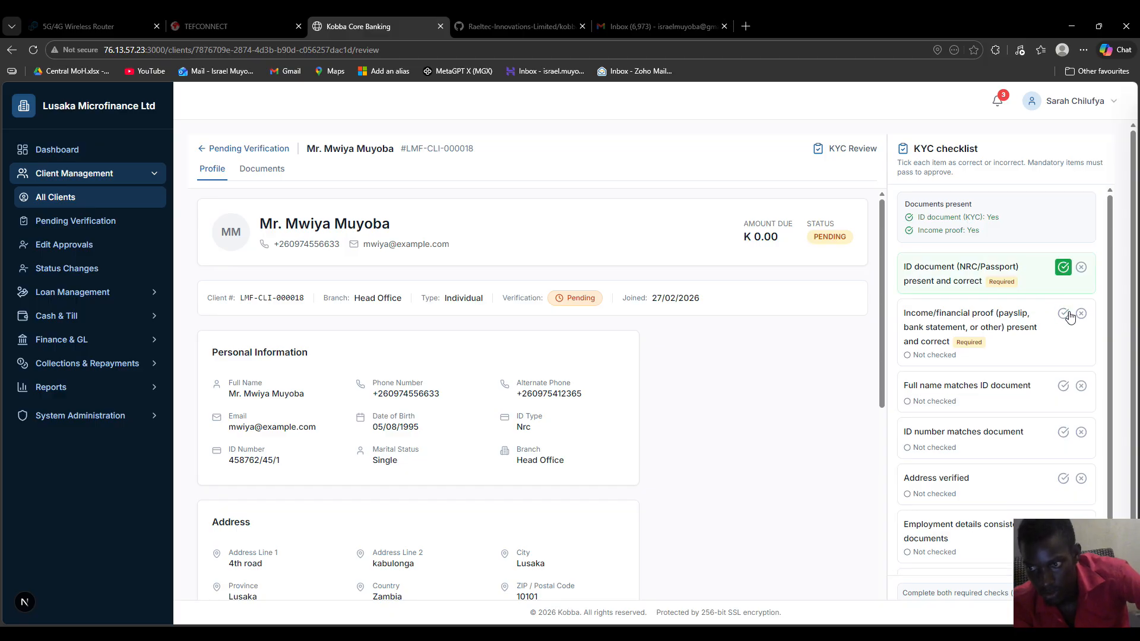
pyautogui.click(1063, 313)
pyautogui.click(1070, 381)
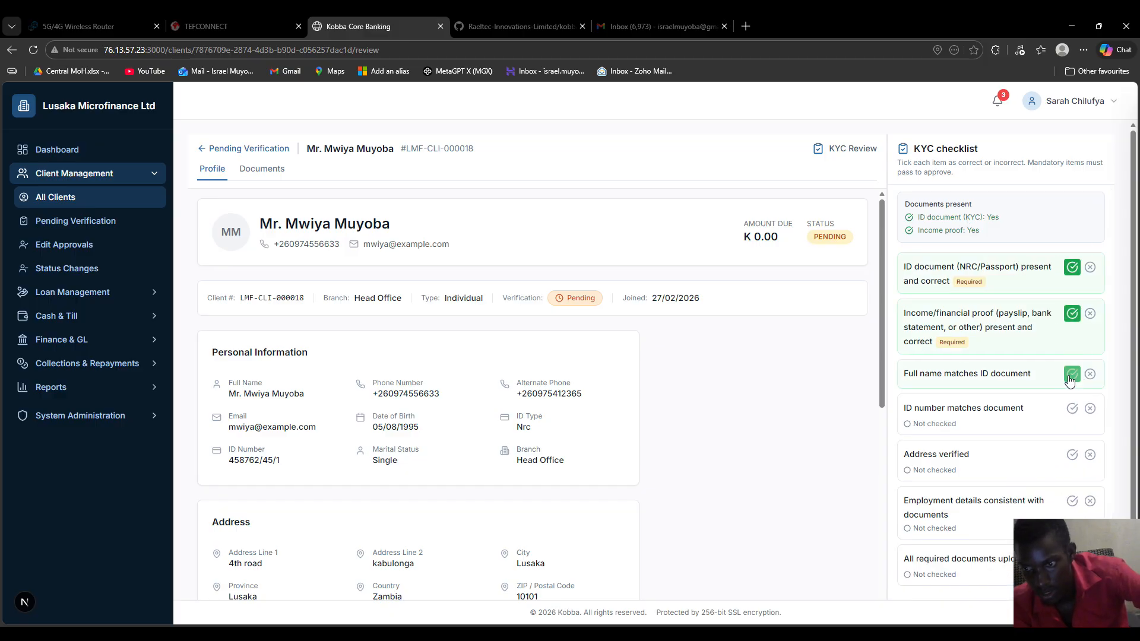
pyautogui.click(1070, 410)
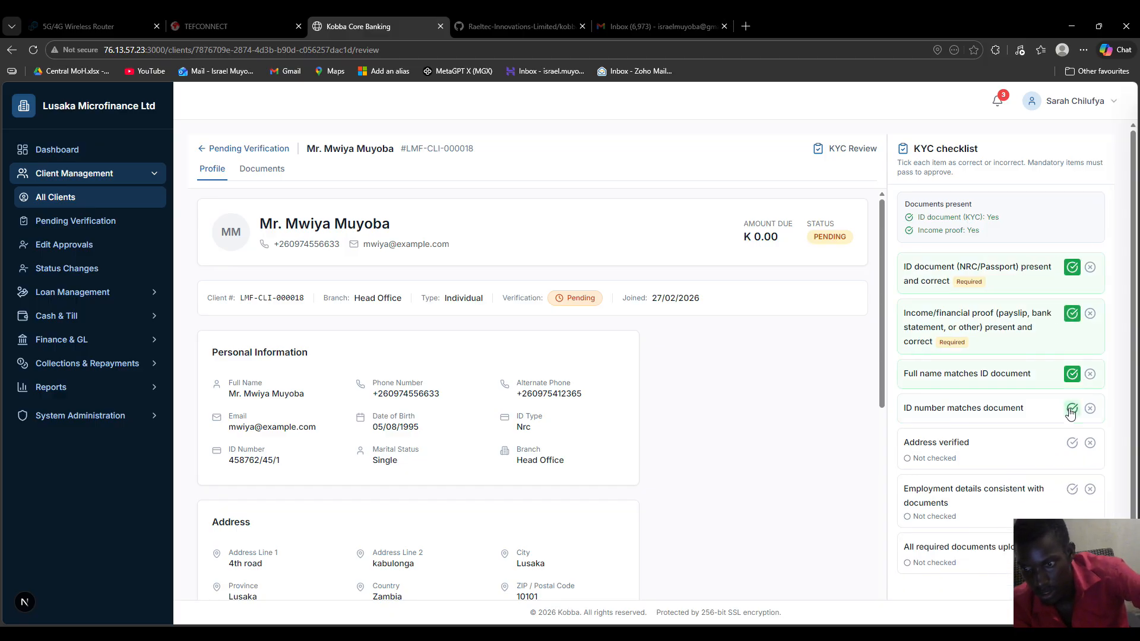
pyautogui.click(1072, 443)
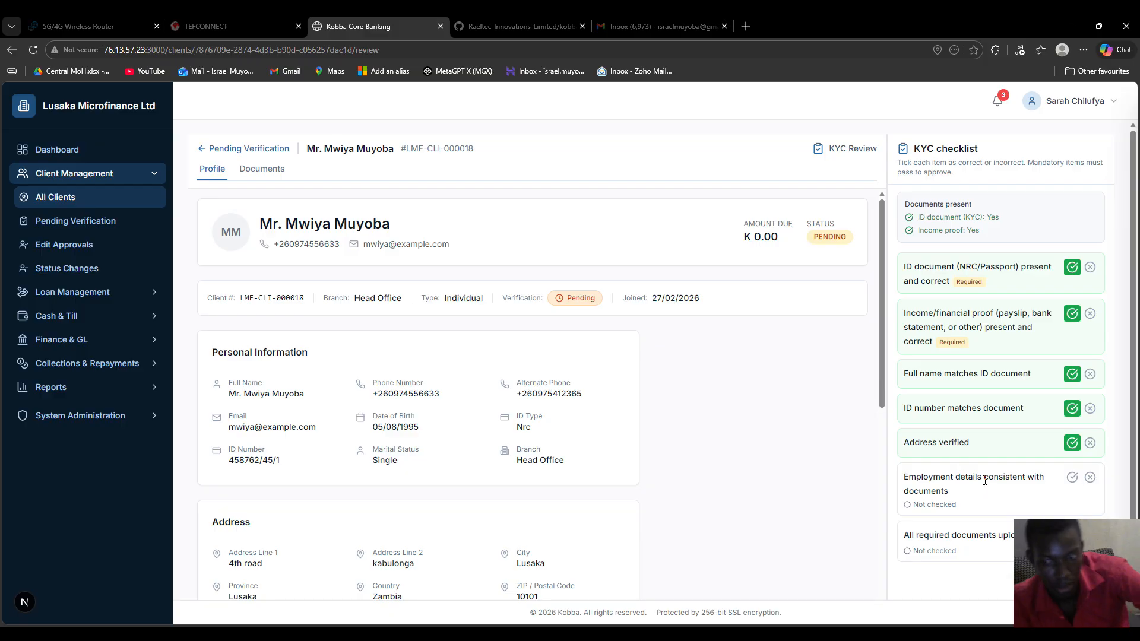
# Mark employment details and all required documents uploaded as incorrect
pyautogui.click(1090, 477)
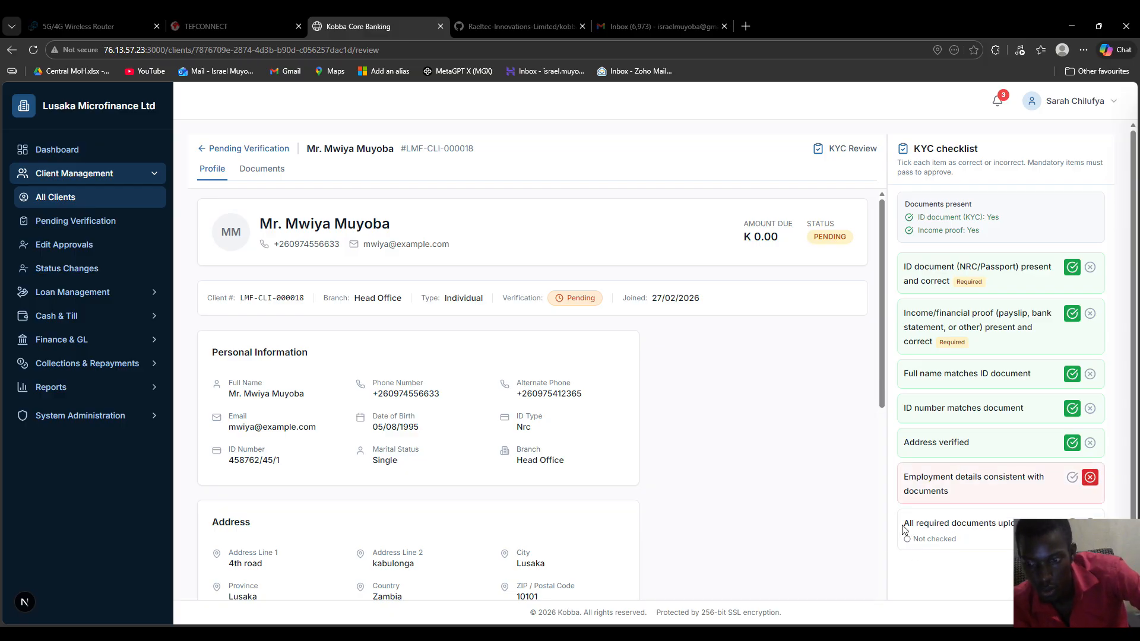
pyautogui.moveTo(903, 528); pyautogui.dragTo(1010, 523)
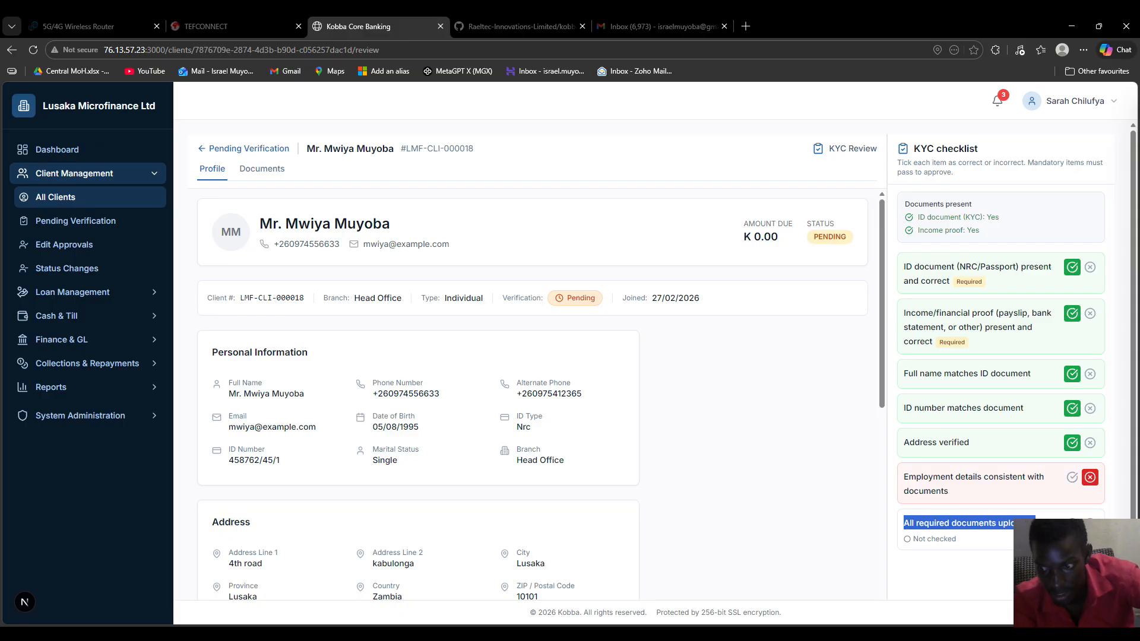
pyautogui.click(1091, 524)
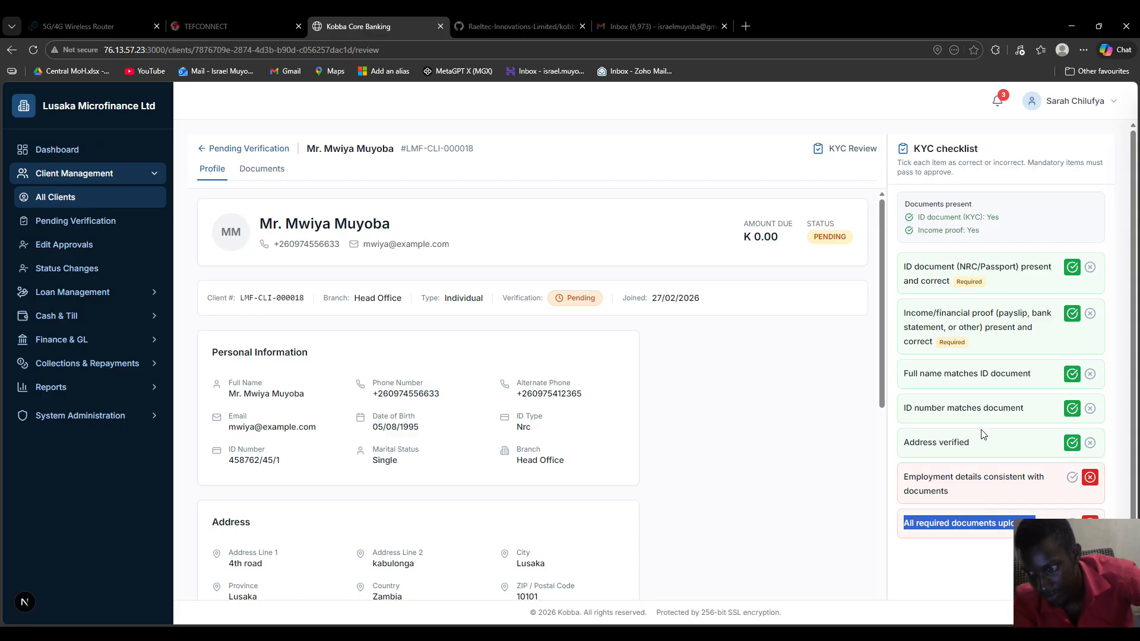
pyautogui.scroll(-2, 998, 389)
pyautogui.click(973, 508)
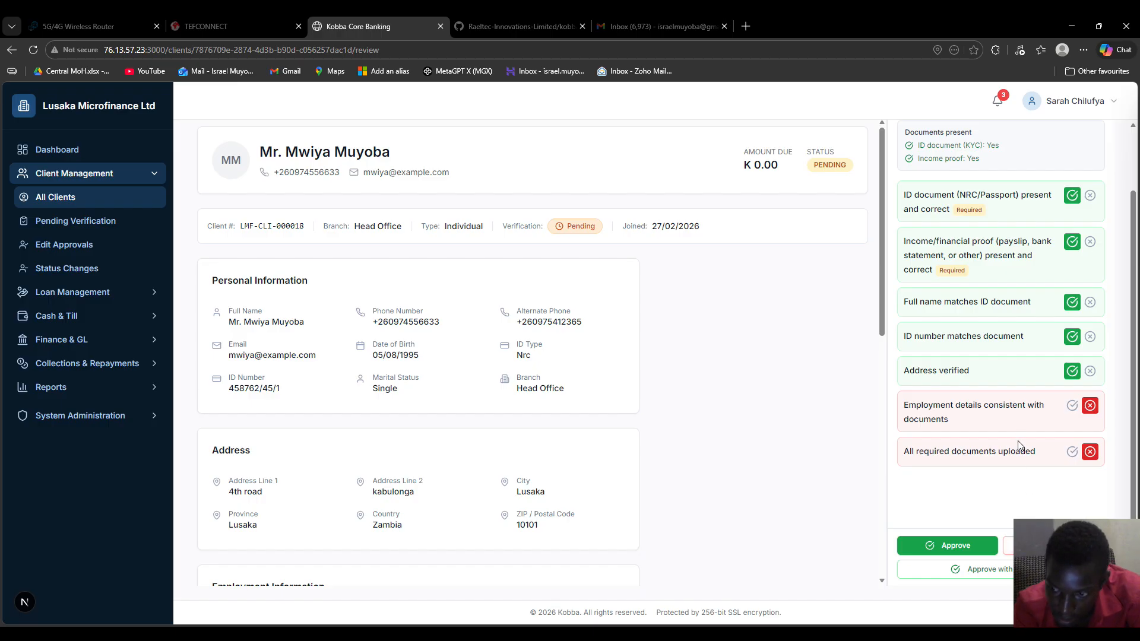
# Look at the Approve-with-comments and Reject forms without submitting, then approve the client's KYC
pyautogui.click(979, 570)
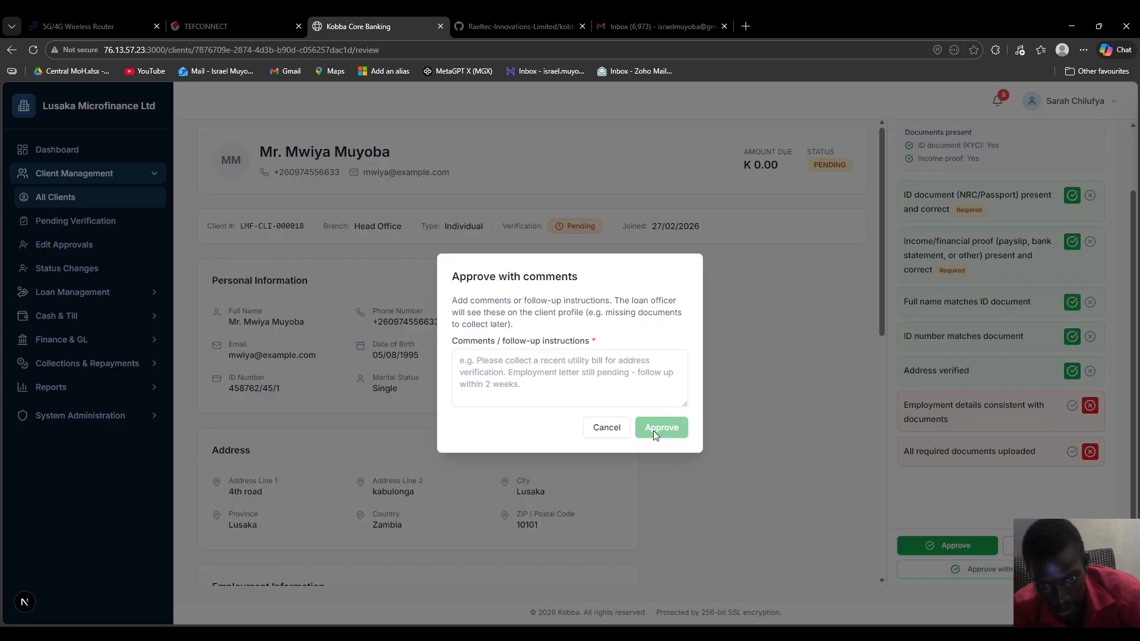
pyautogui.click(565, 385)
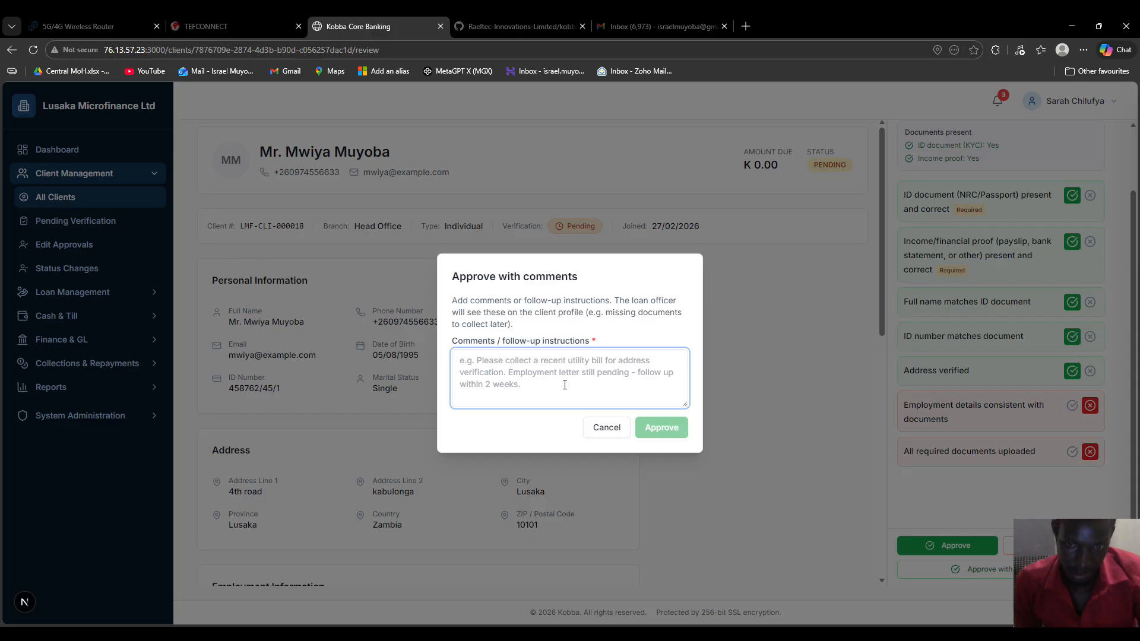
pyautogui.click(606, 427)
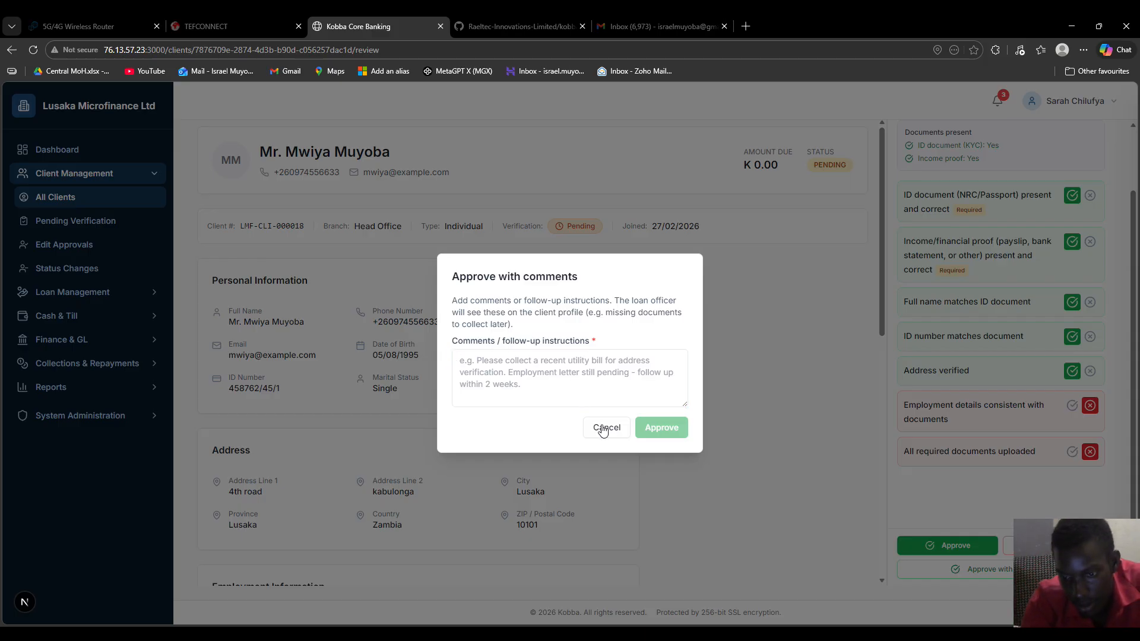
pyautogui.click(1008, 545)
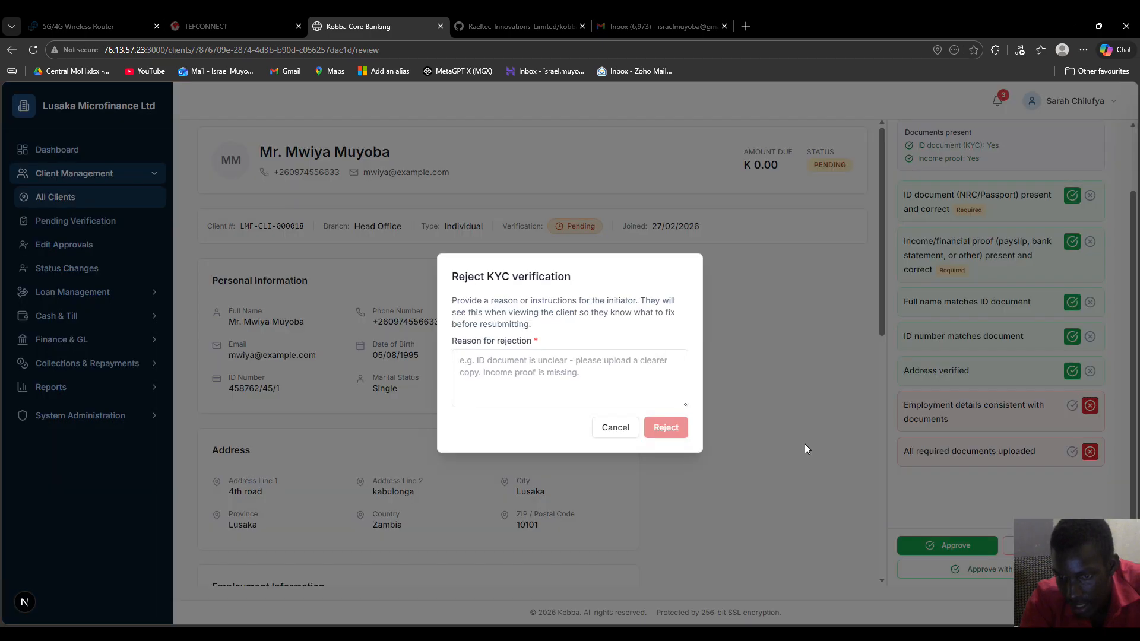
pyautogui.click(543, 395)
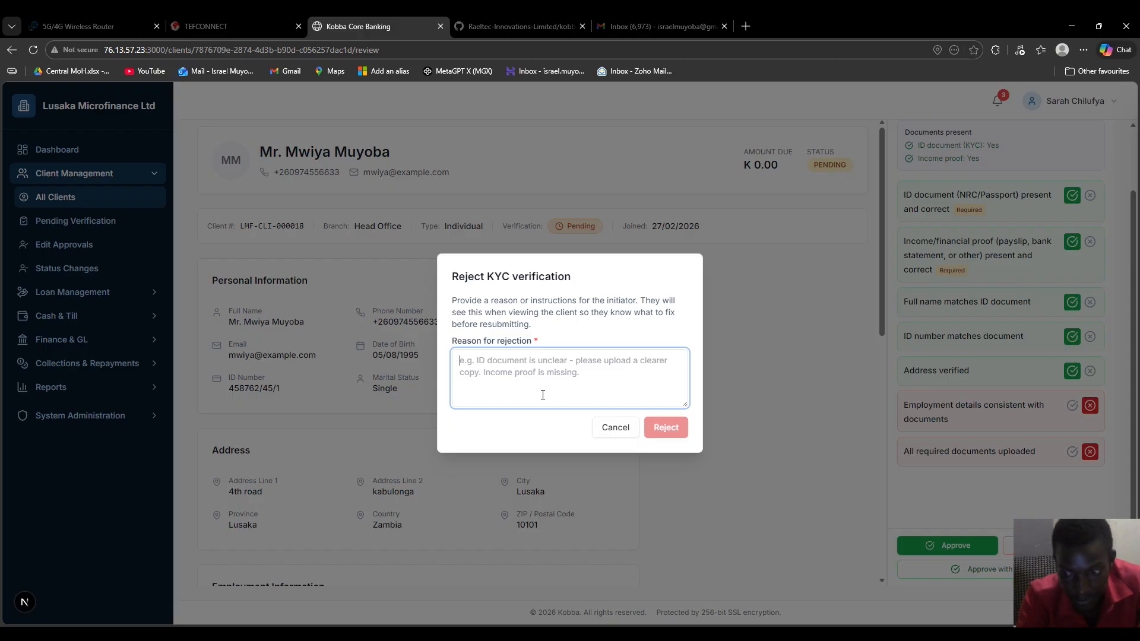
pyautogui.click(608, 427)
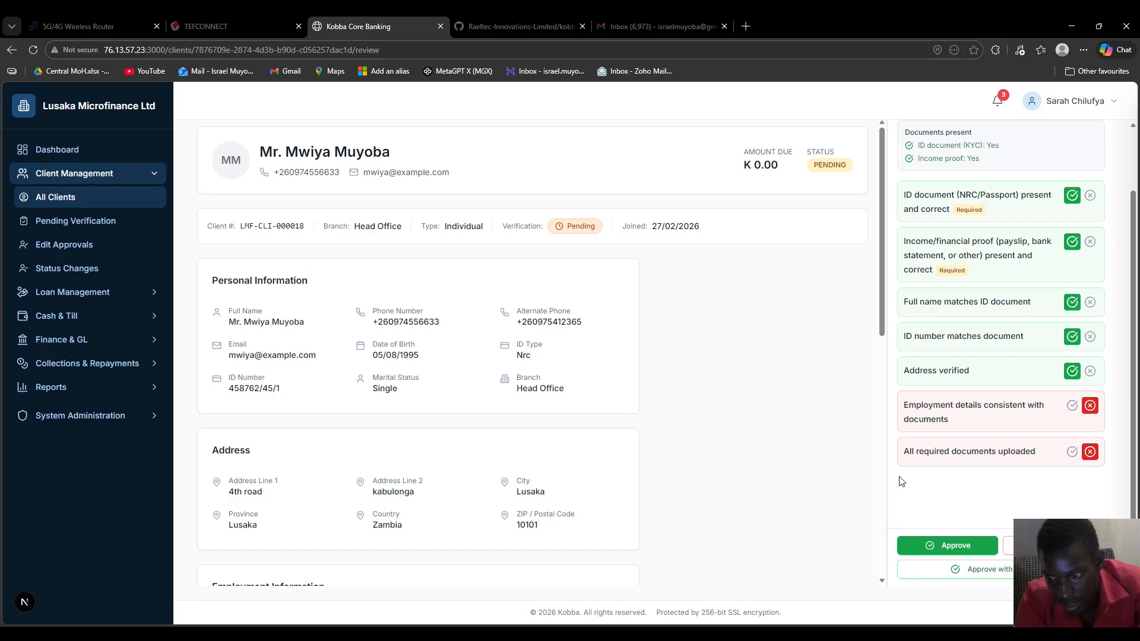
pyautogui.click(967, 546)
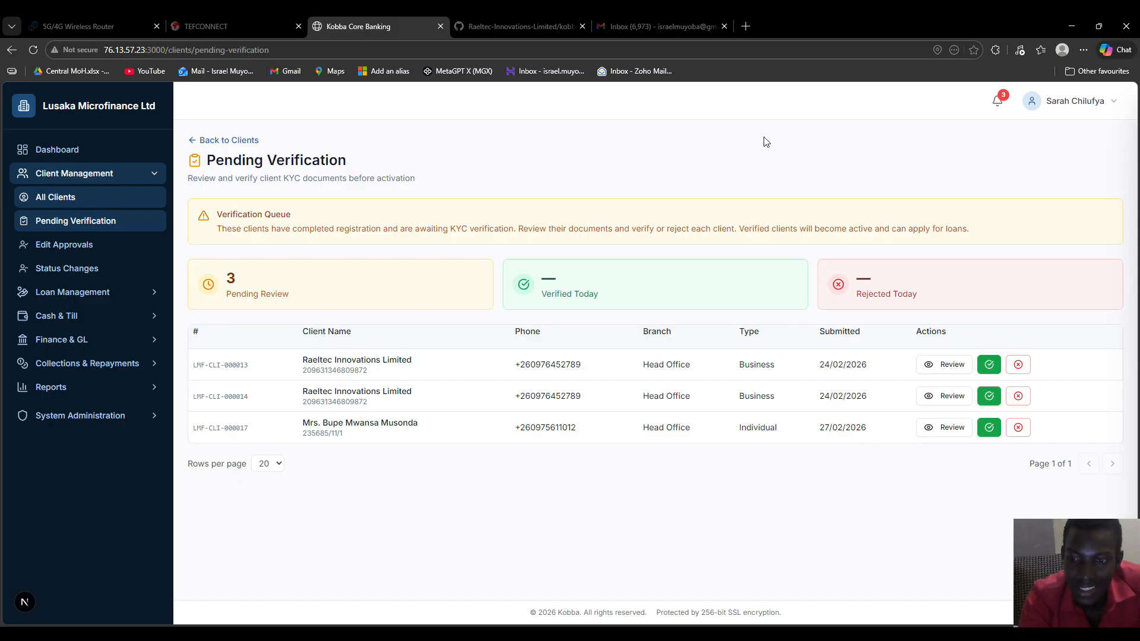
# Sign out and sign back in with the loan officer's email and password
pyautogui.click(1108, 108)
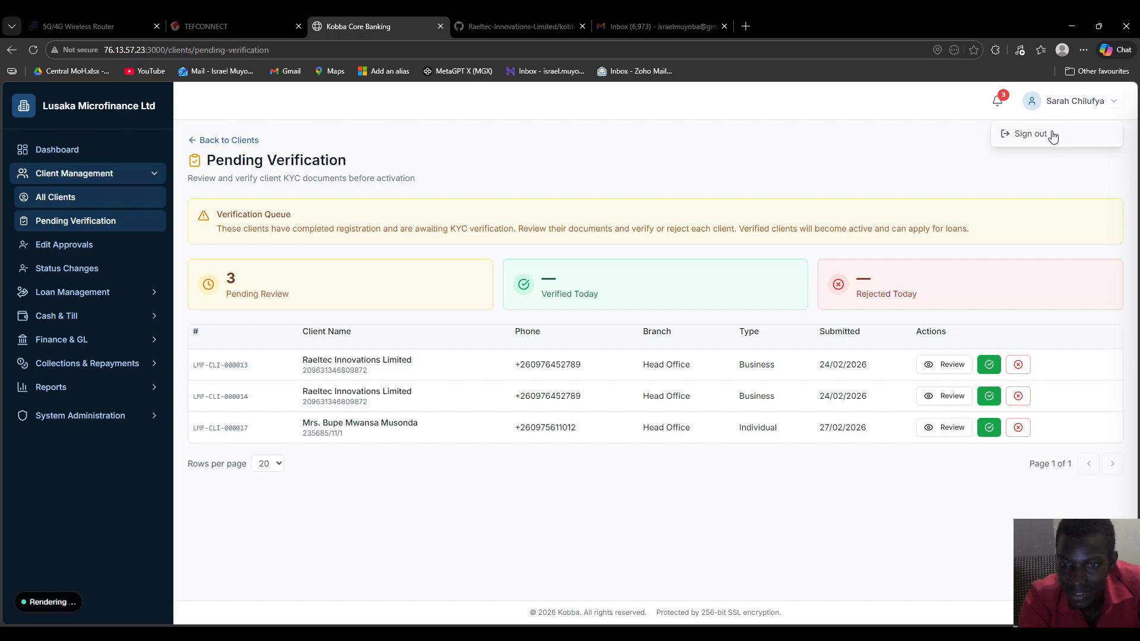
pyautogui.click(1053, 136)
pyautogui.click(484, 419)
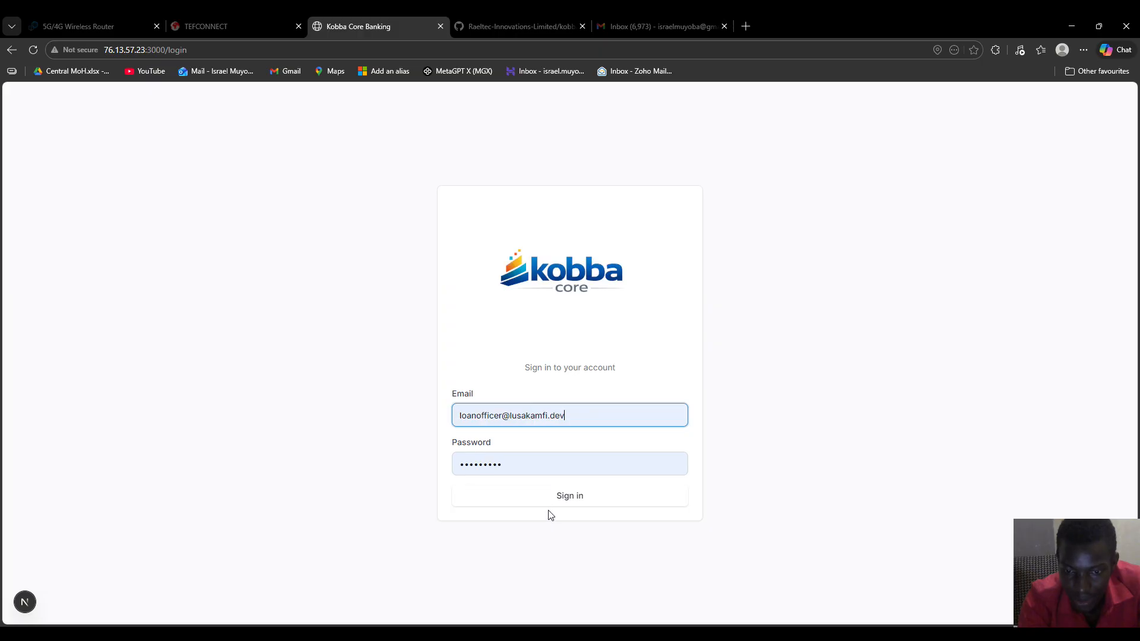
pyautogui.click(568, 500)
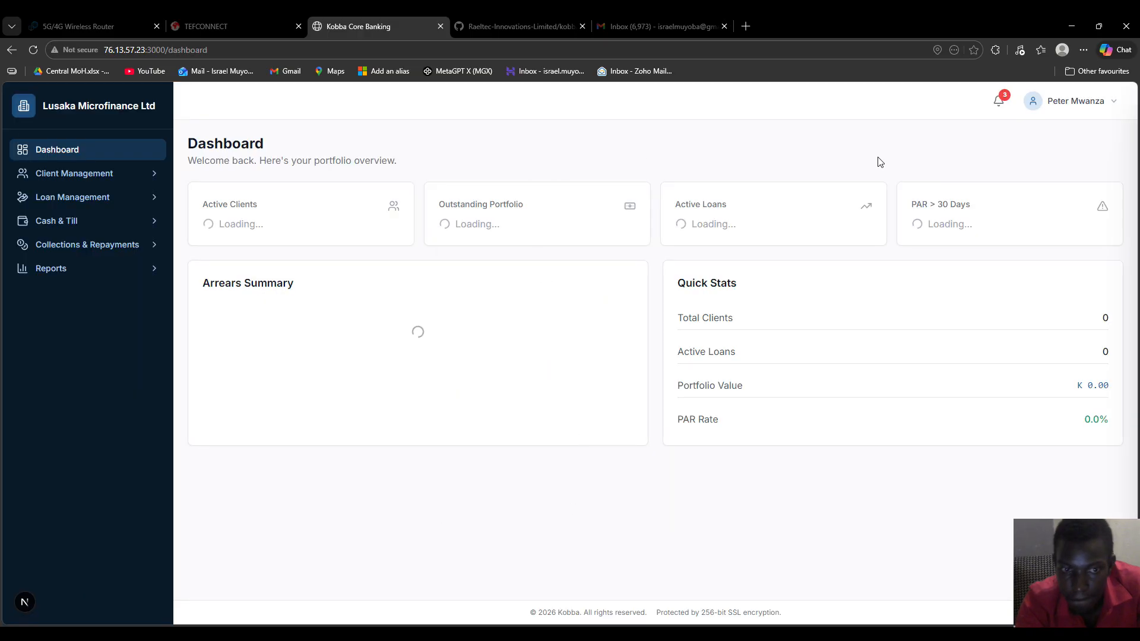
# Check the latest notifications, then close the notifications list
pyautogui.click(999, 102)
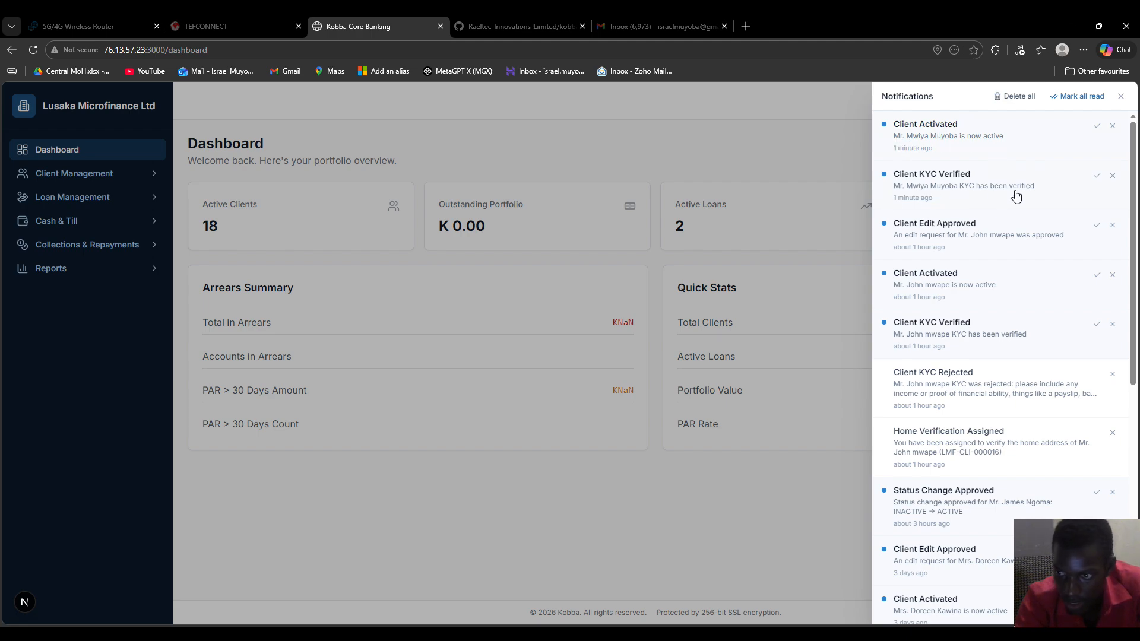
pyautogui.click(946, 151)
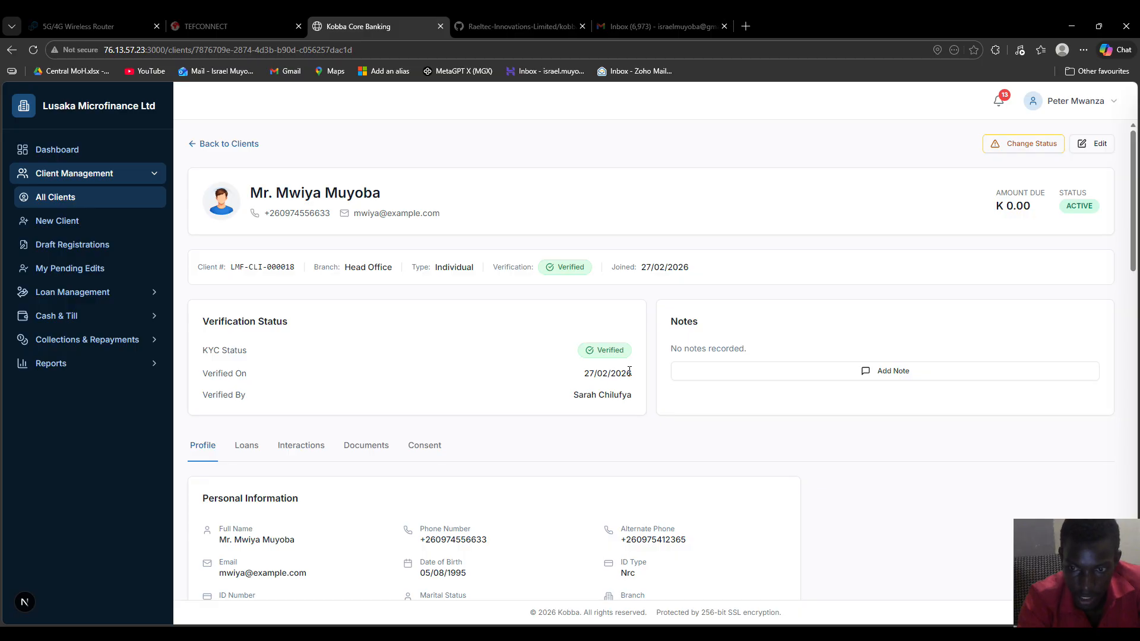
# Look over the active client's profile and bring up the Request Status Change form
pyautogui.scroll(-20, 630, 371)
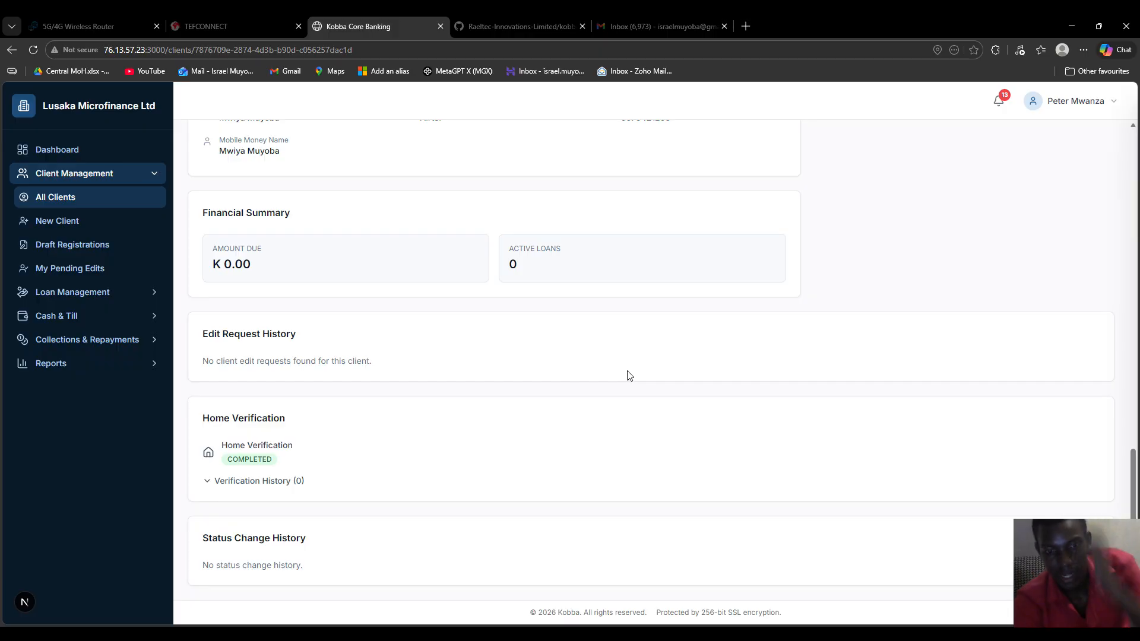
pyautogui.scroll(20, 630, 376)
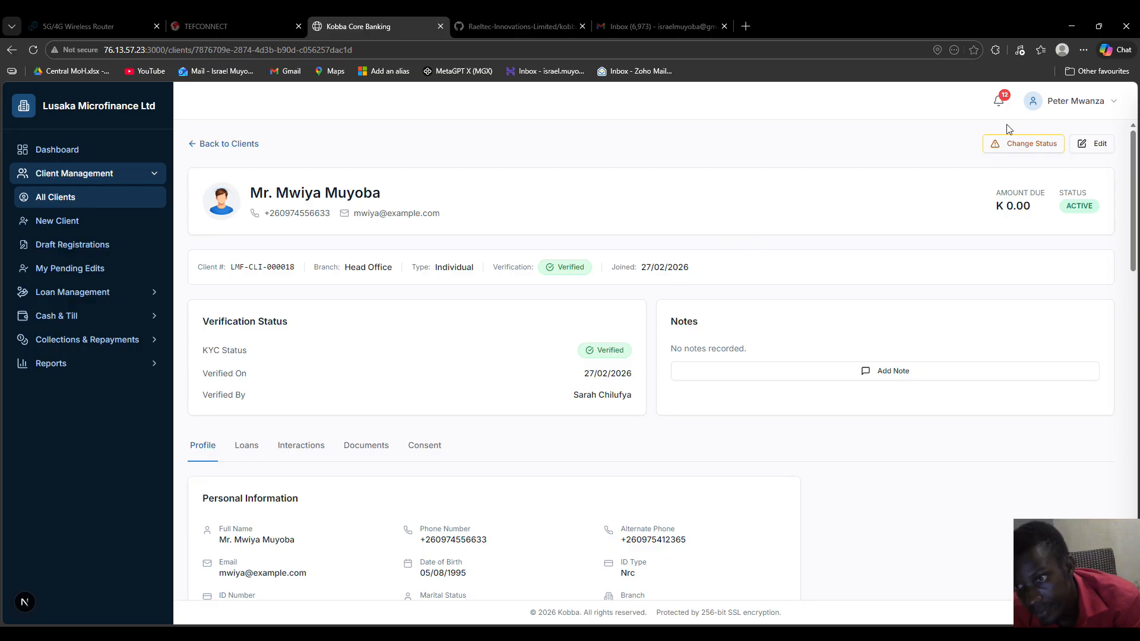
pyautogui.click(1010, 145)
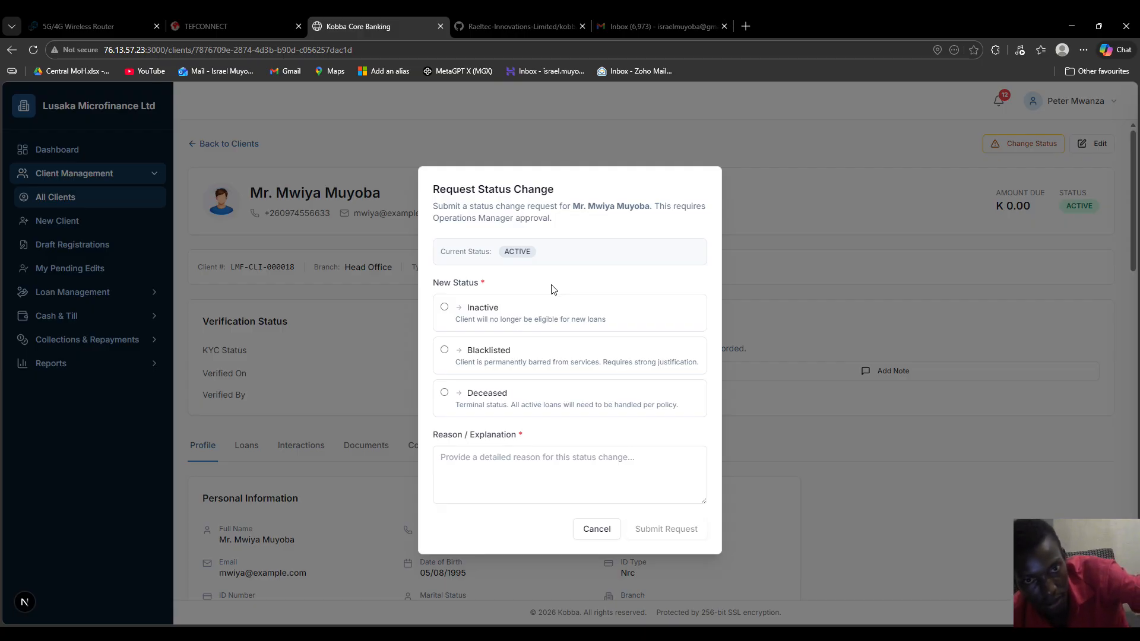
# Request Inactive status with the reason 'moved to another country'
pyautogui.click(526, 312)
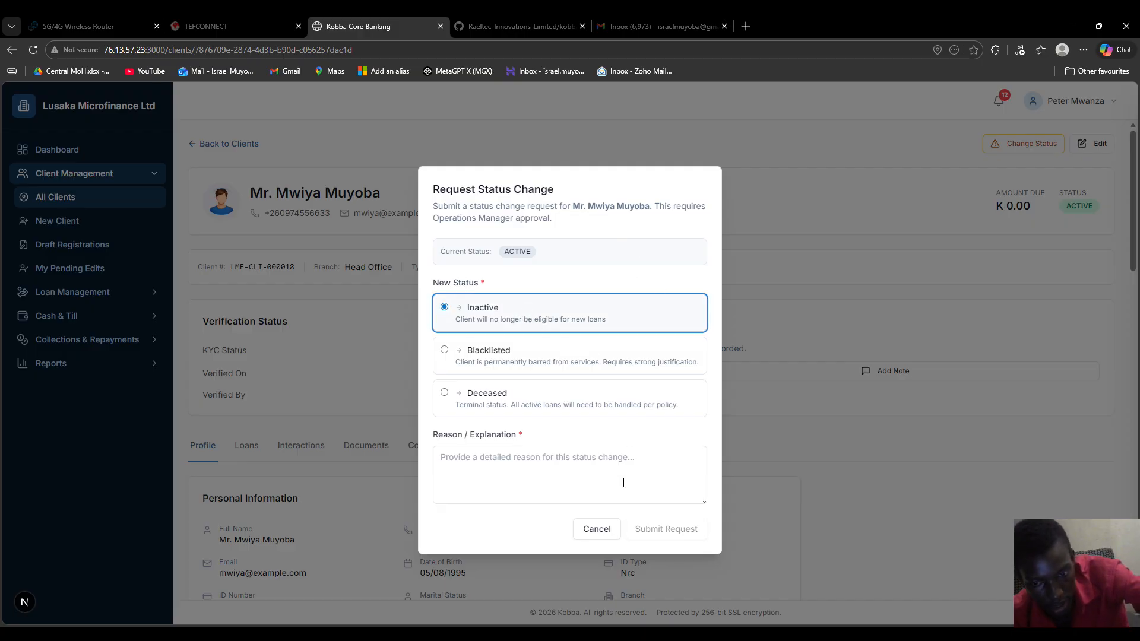
pyautogui.click(584, 472)
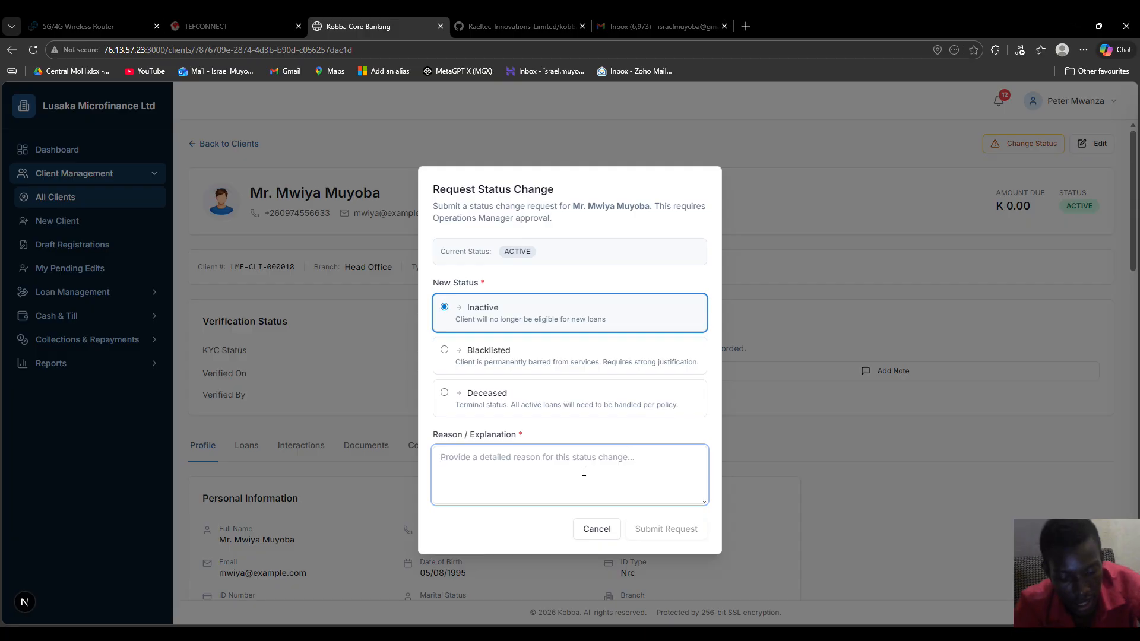
pyautogui.write('moved')
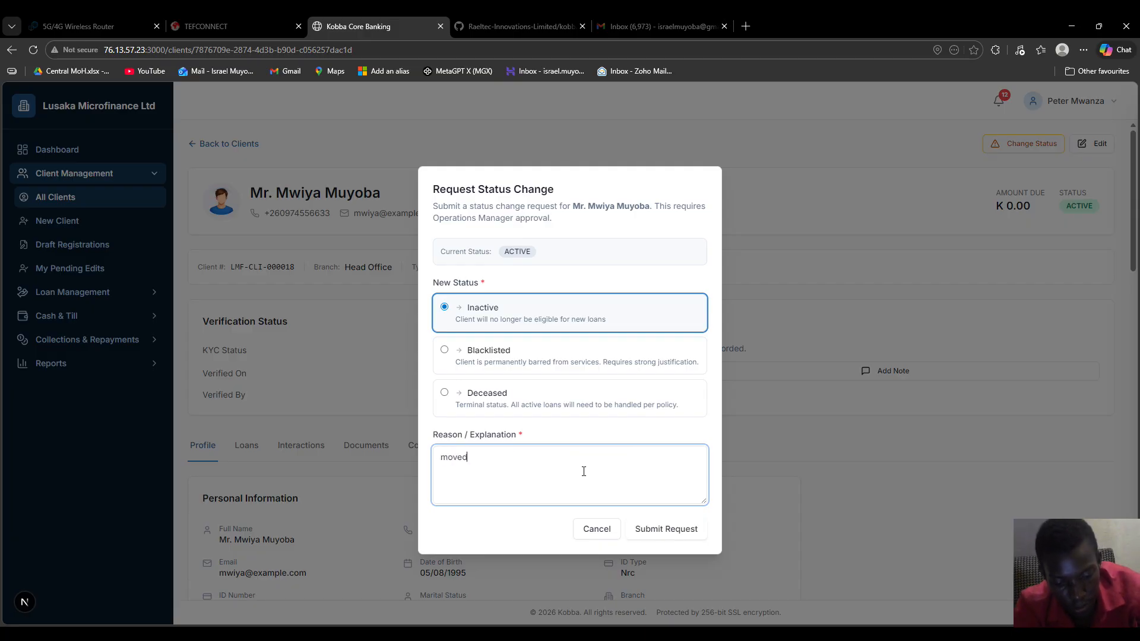
pyautogui.write(' to an')
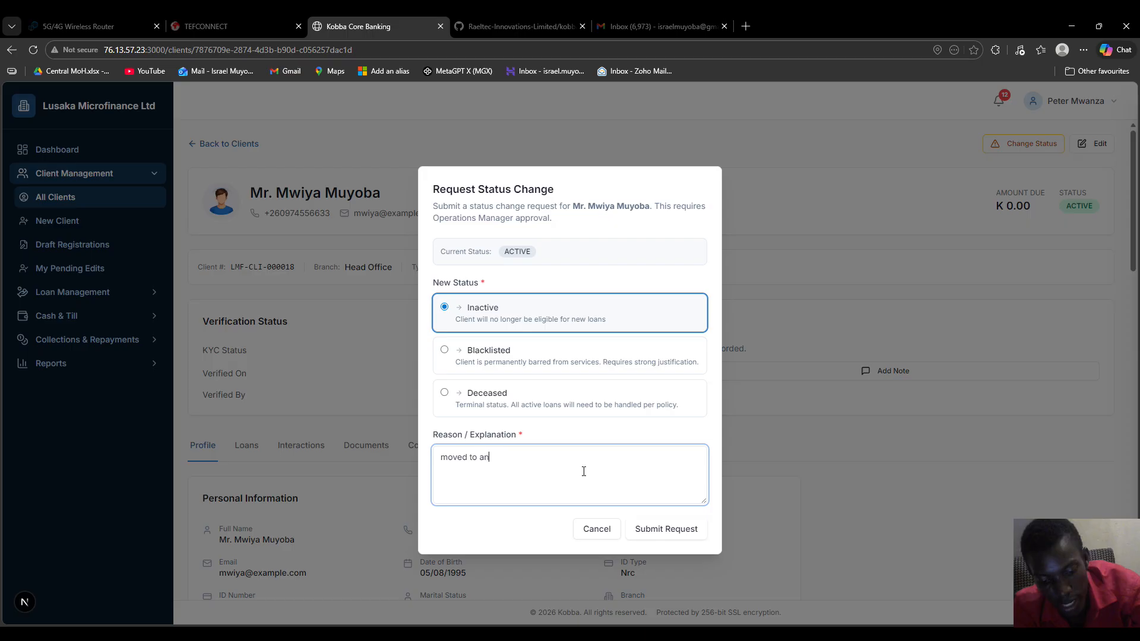
pyautogui.write('other country')
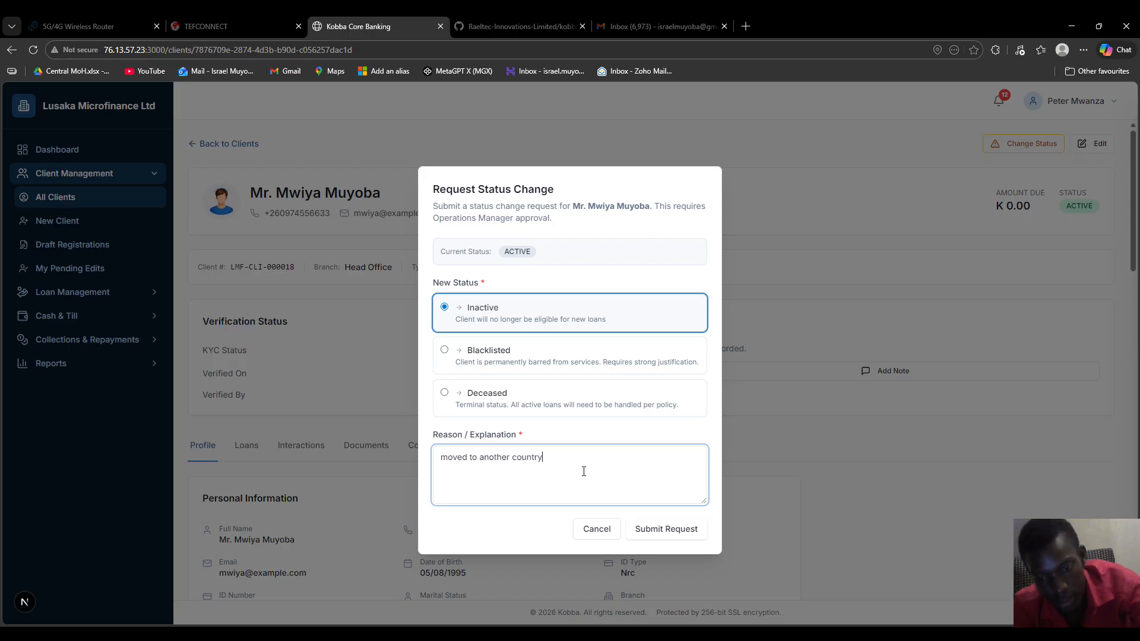
pyautogui.click(673, 534)
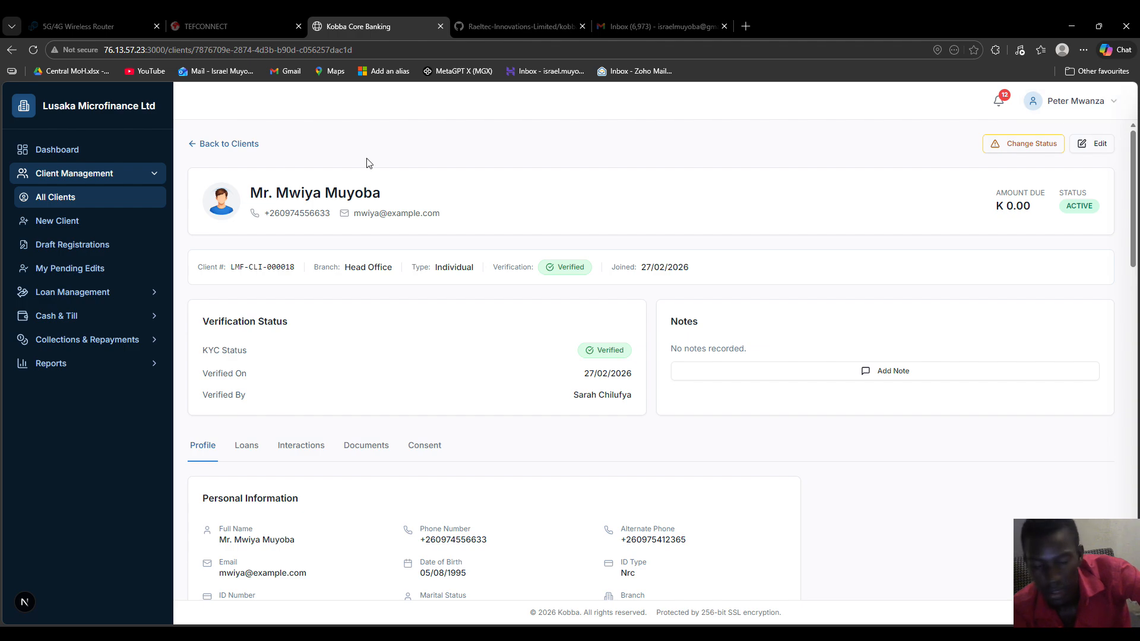
# Check that My Pending Edits is empty, sign out, then sign in as the operations manager
pyautogui.click(95, 273)
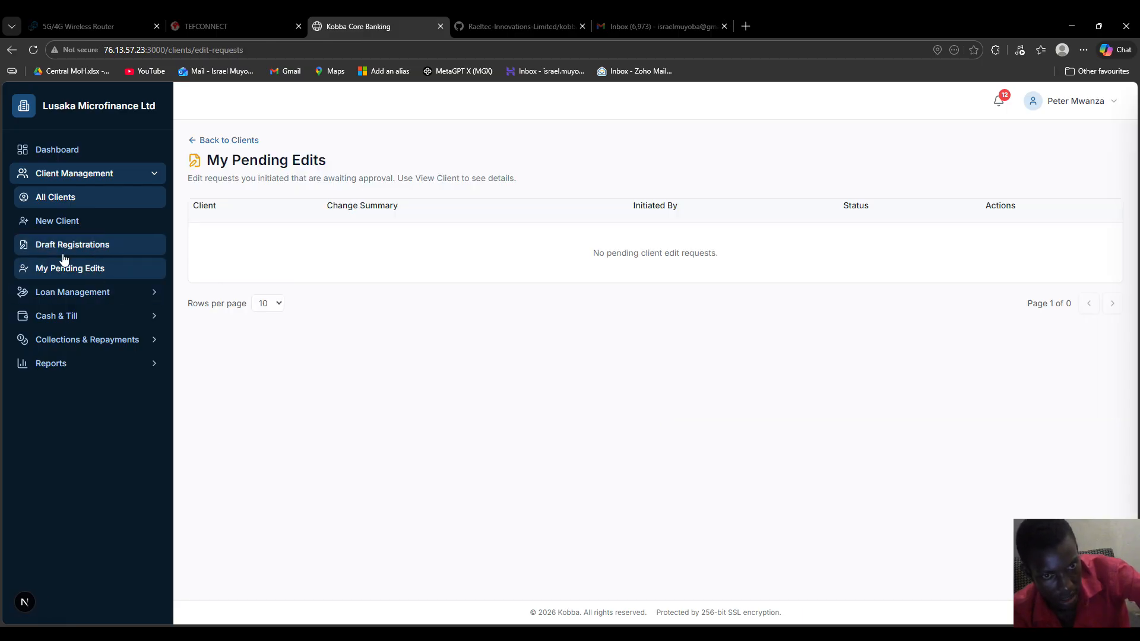
pyautogui.click(1087, 95)
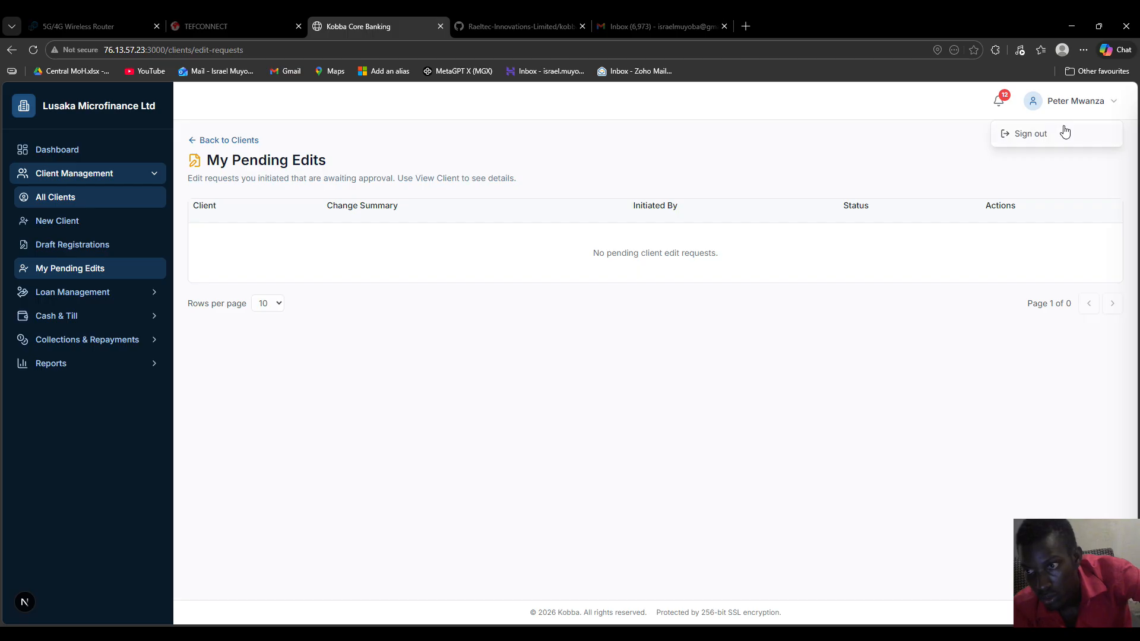
pyautogui.click(1064, 131)
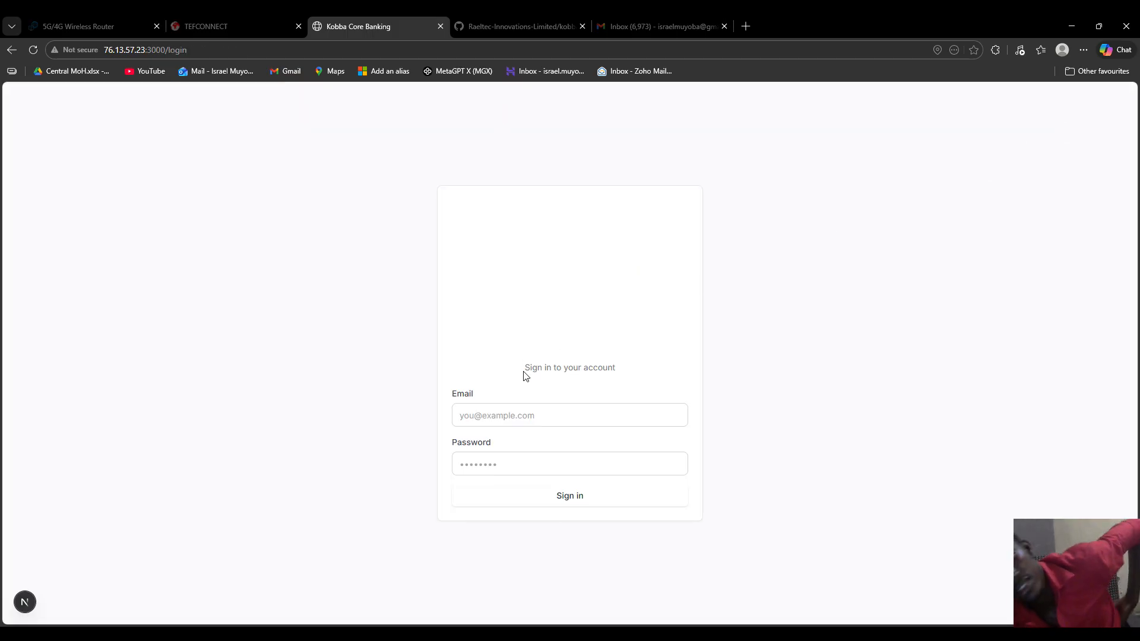
pyautogui.click(522, 421)
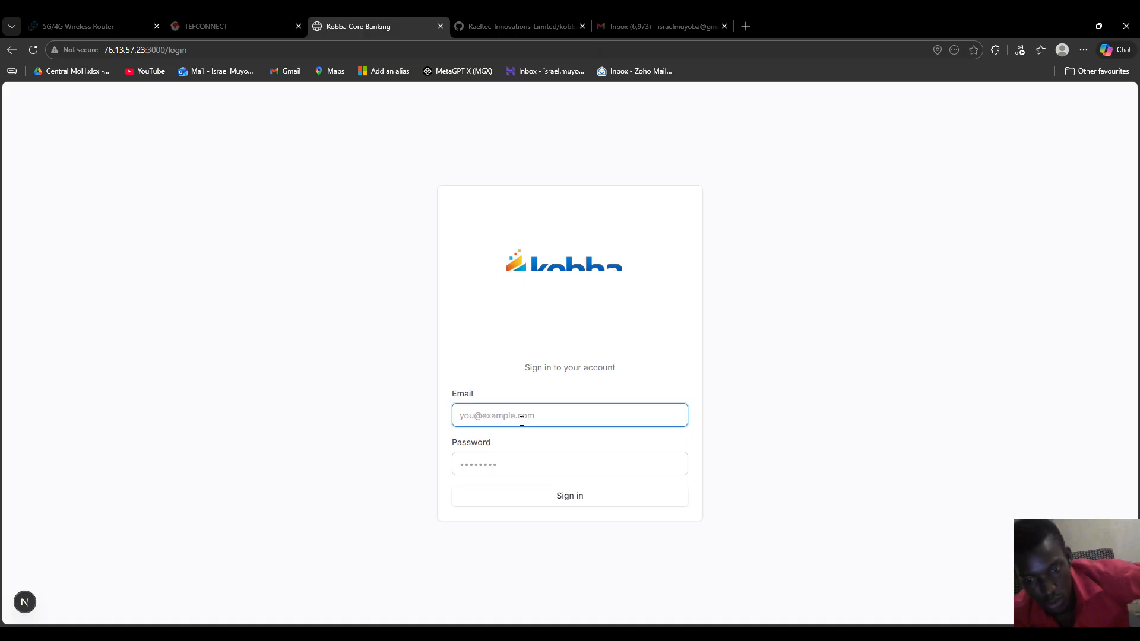
pyautogui.click(566, 507)
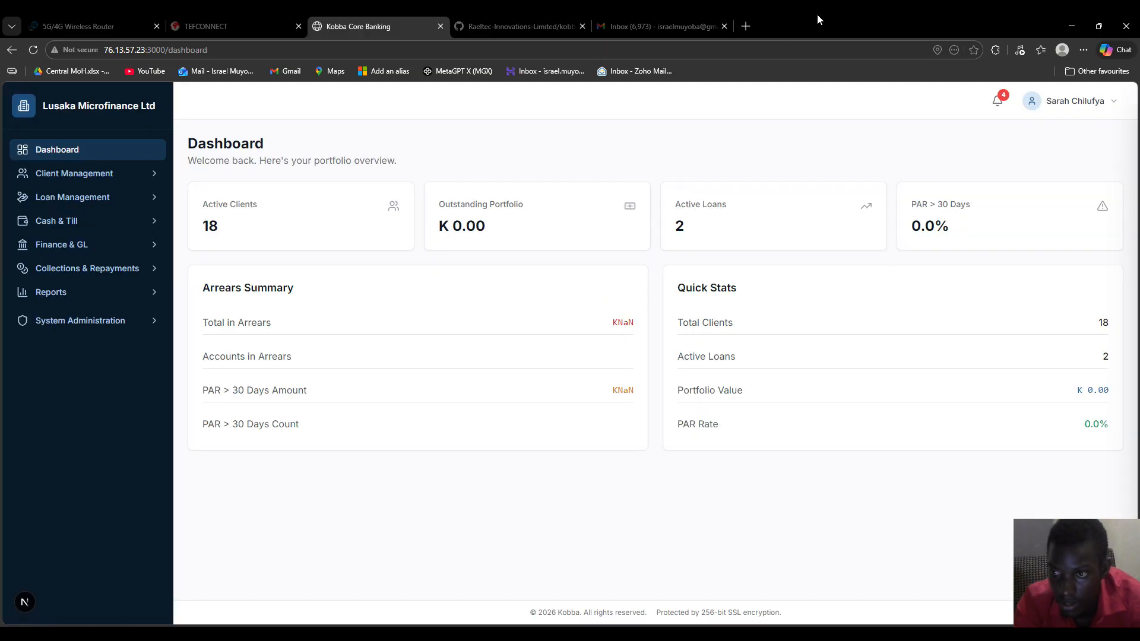
# Open the newest Status Change Request notification to reach Status Change Approvals
pyautogui.click(997, 102)
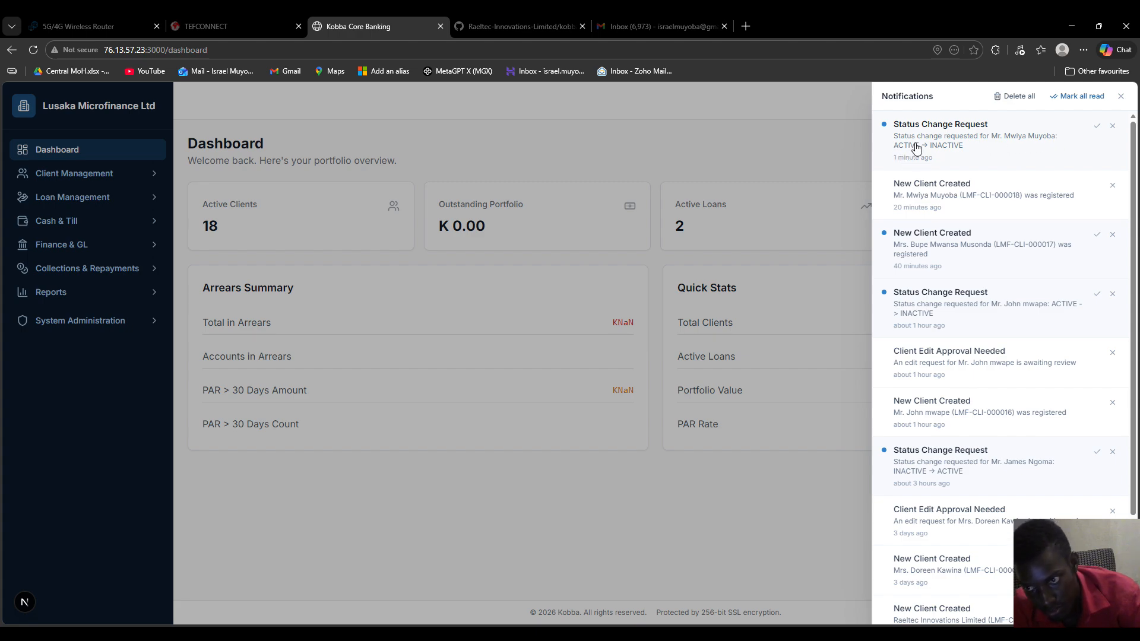
pyautogui.click(981, 153)
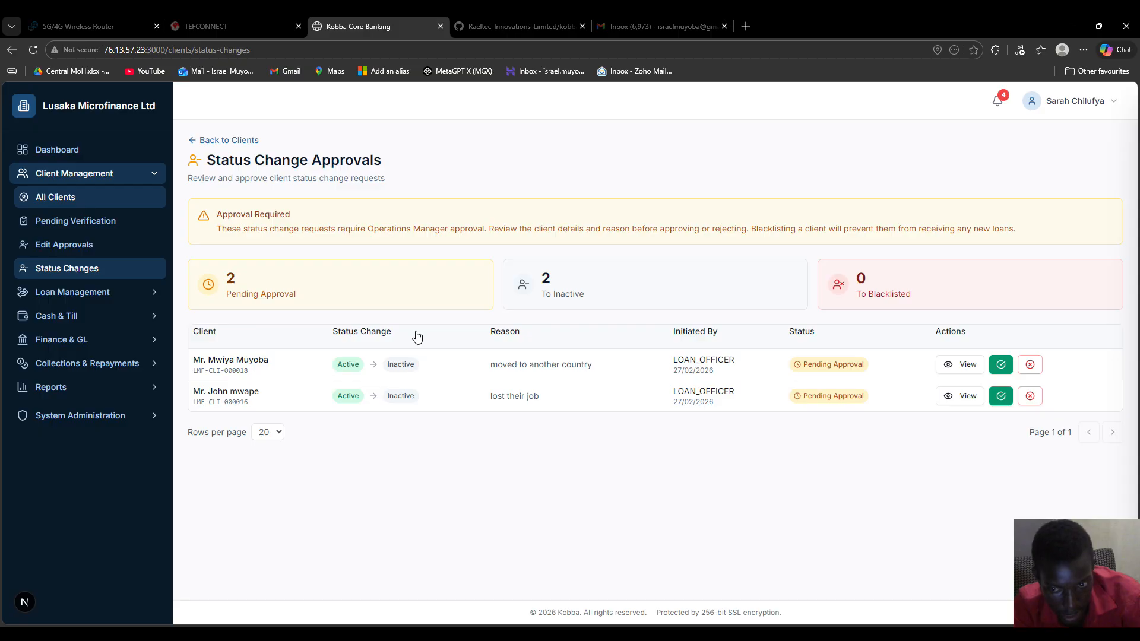
# View the first request's client and check who initiated the pending Inactive change in its history
pyautogui.click(954, 372)
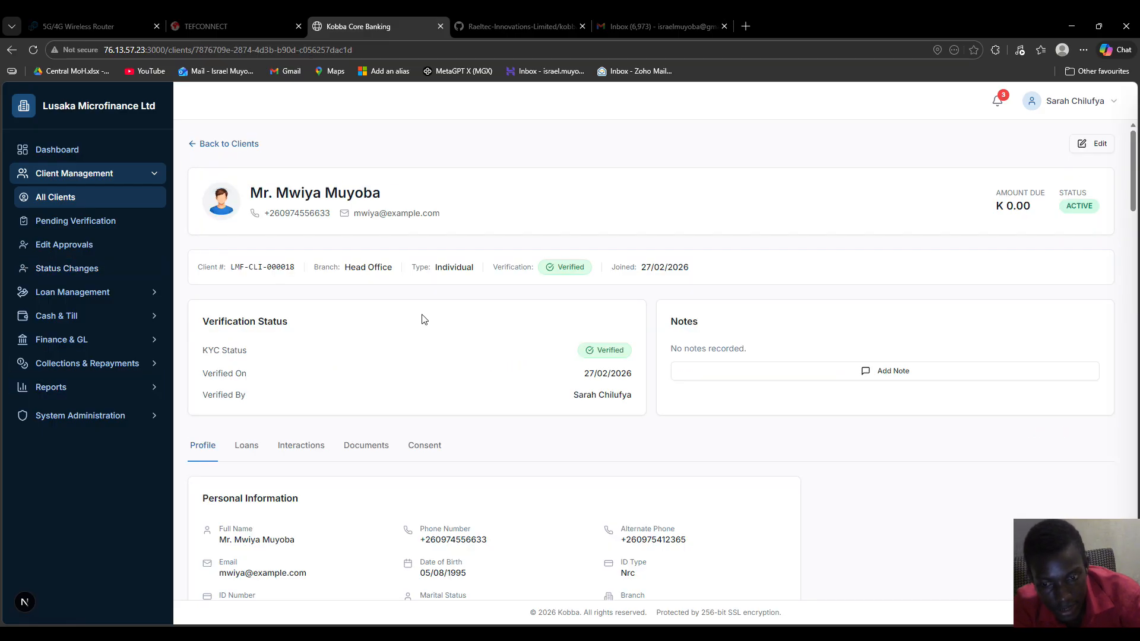
pyautogui.scroll(-20, 436, 319)
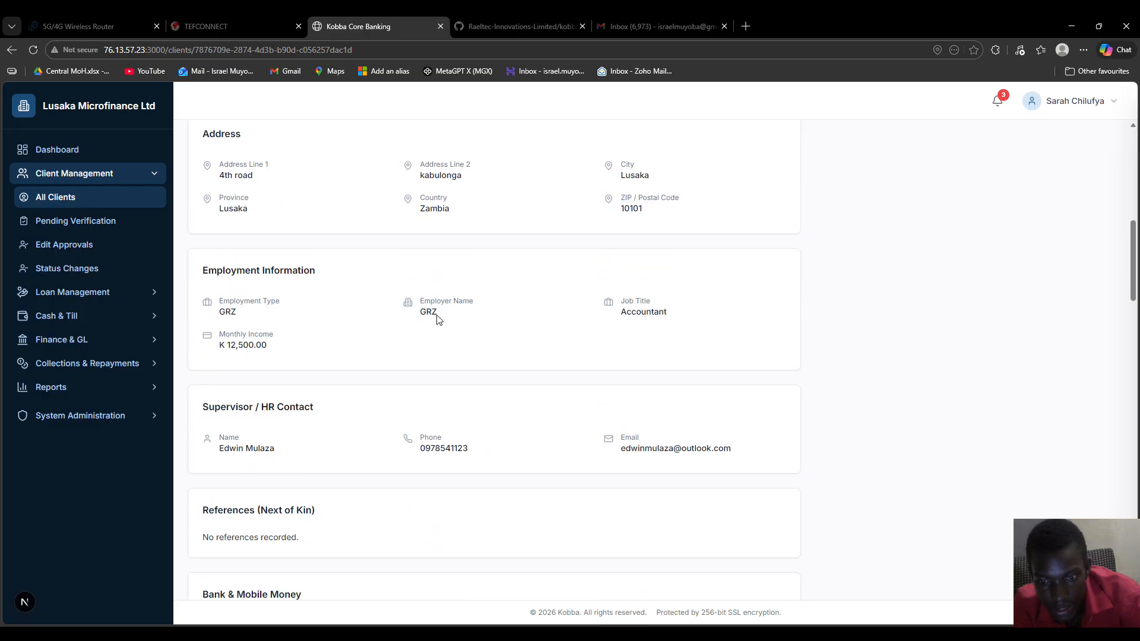
pyautogui.scroll(-5, 439, 320)
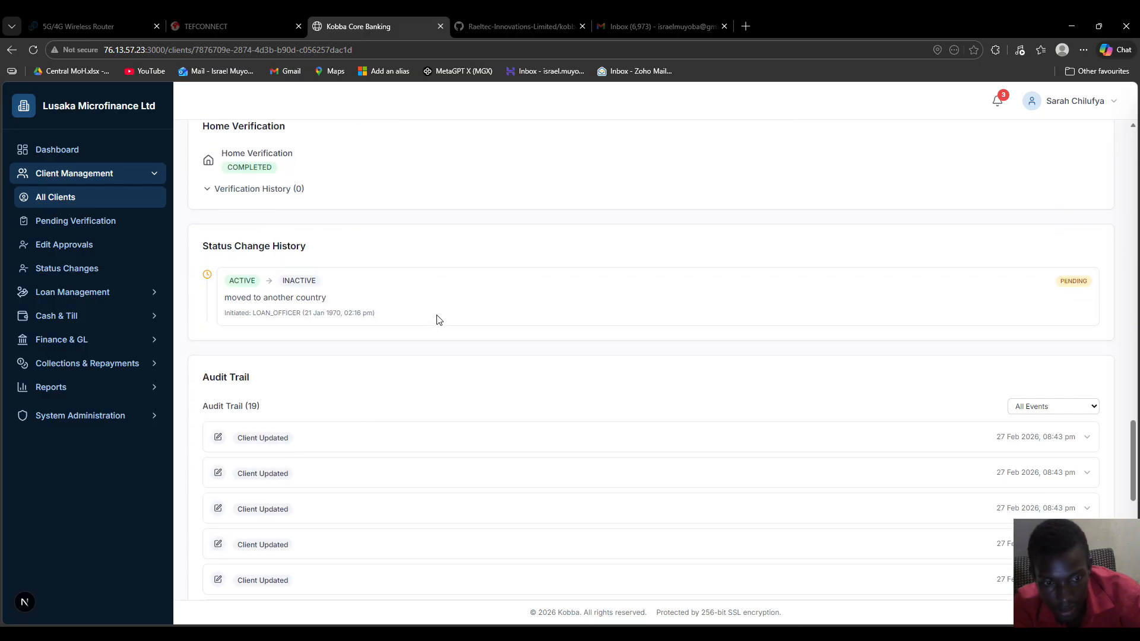
pyautogui.scroll(-2, 438, 319)
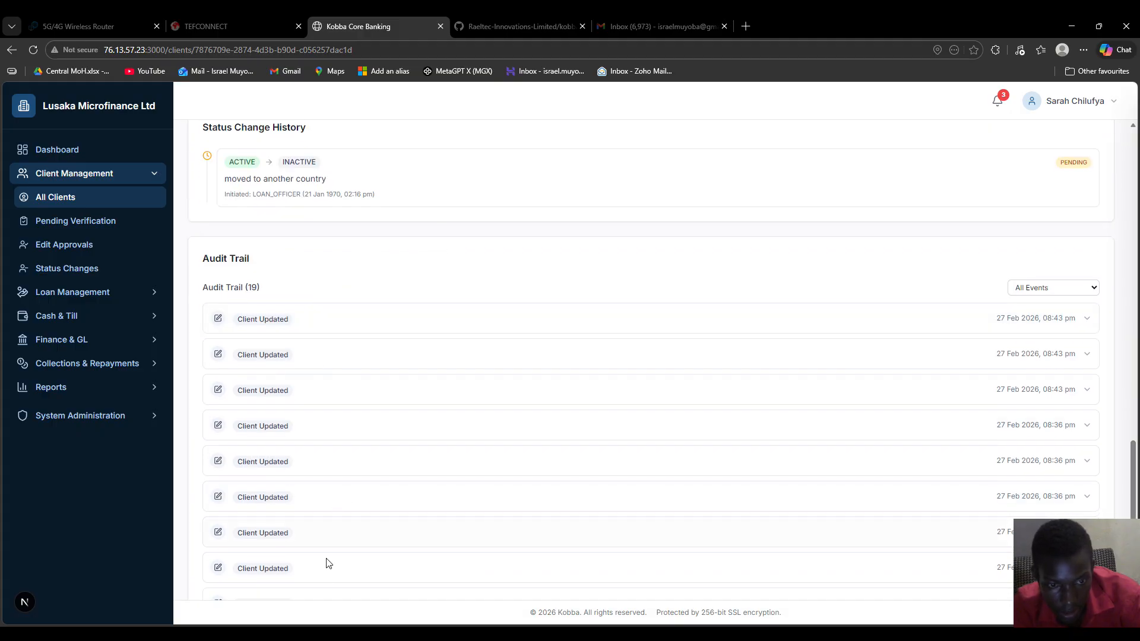
pyautogui.scroll(-7, 401, 486)
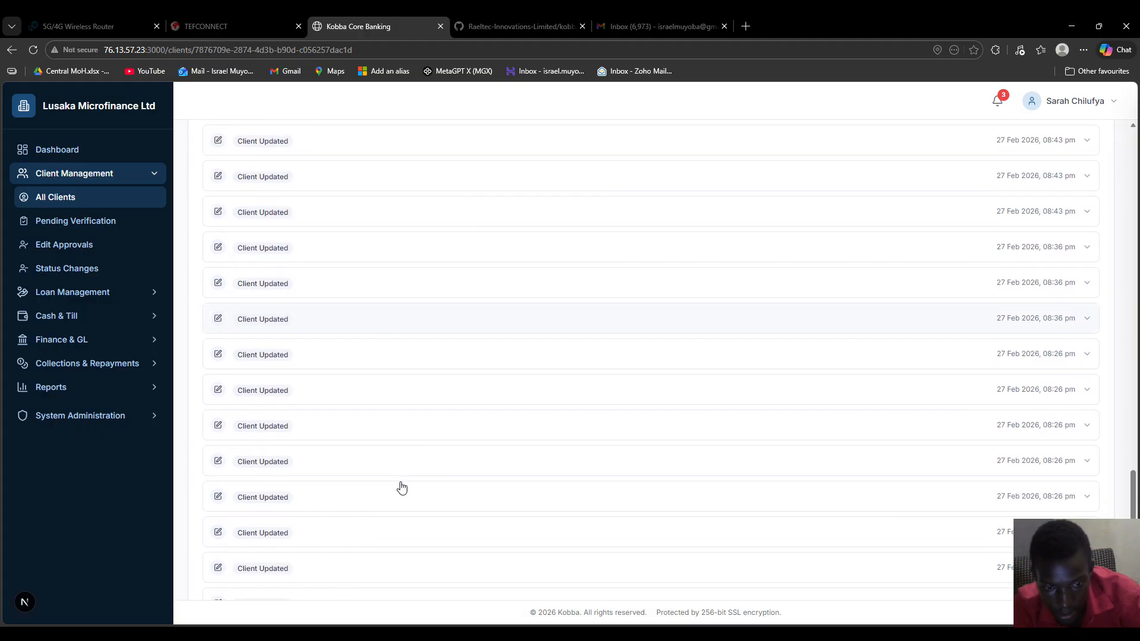
pyautogui.scroll(11, 401, 487)
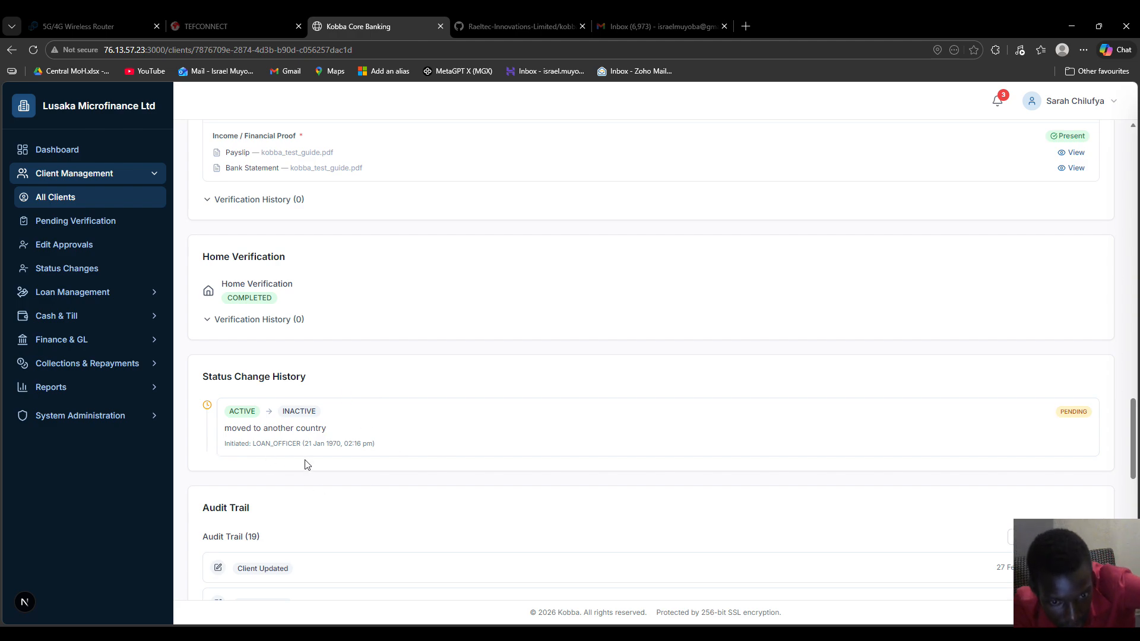
pyautogui.moveTo(302, 444); pyautogui.dragTo(376, 441)
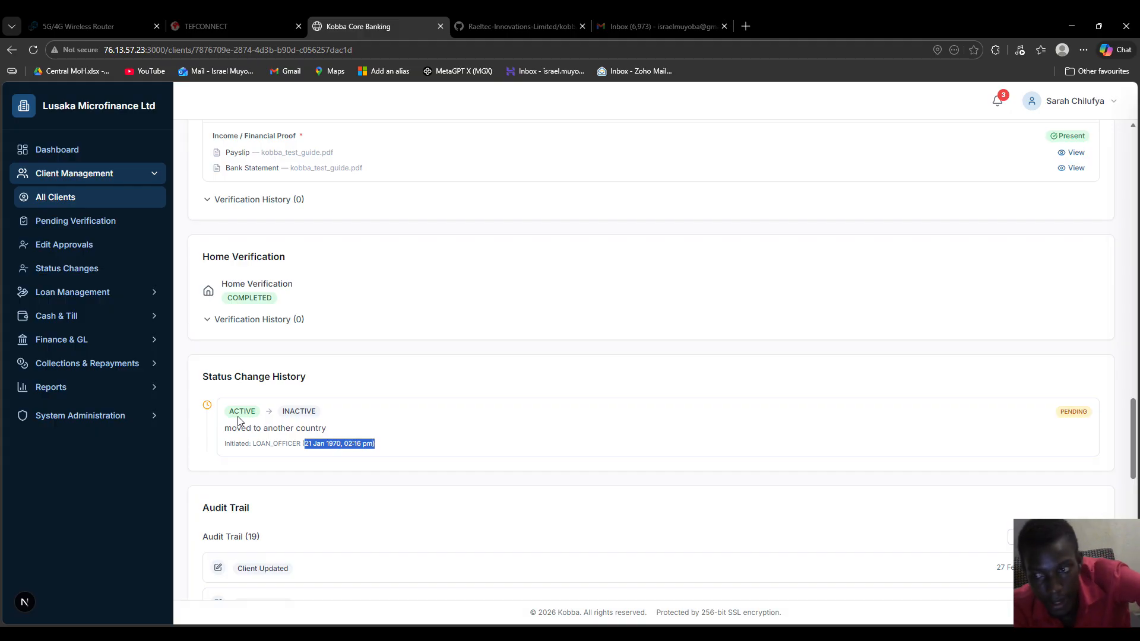
pyautogui.scroll(4, 357, 405)
pyautogui.scroll(10, 357, 406)
pyautogui.scroll(10, 357, 409)
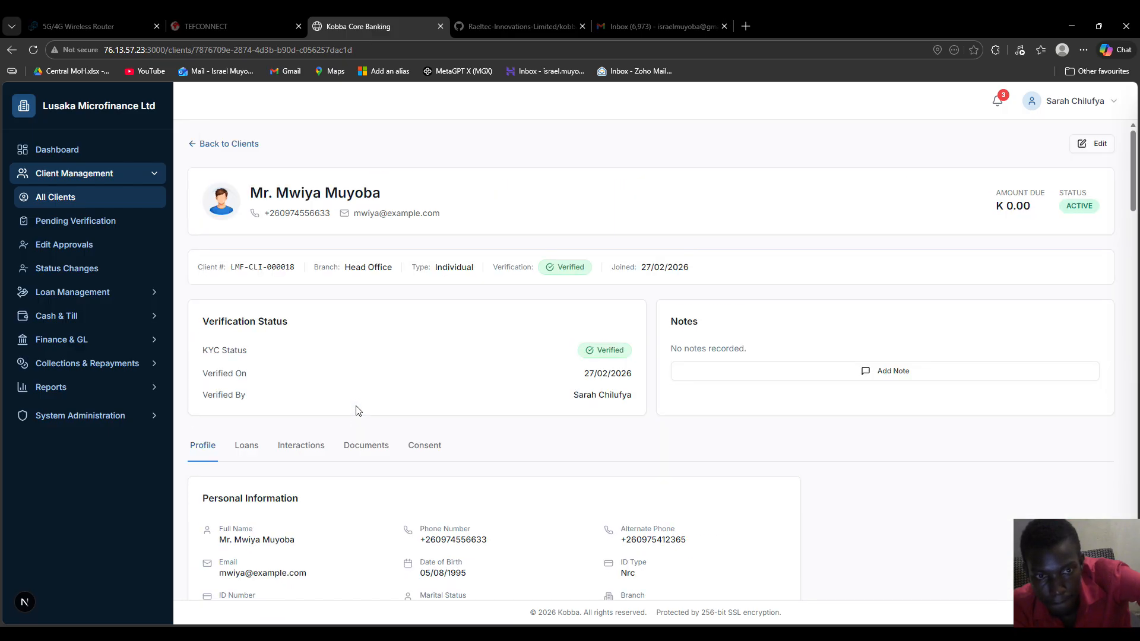
# Back on Status Change Approvals, review each request's initiator, Active-to-Inactive change and reason
pyautogui.click(12, 50)
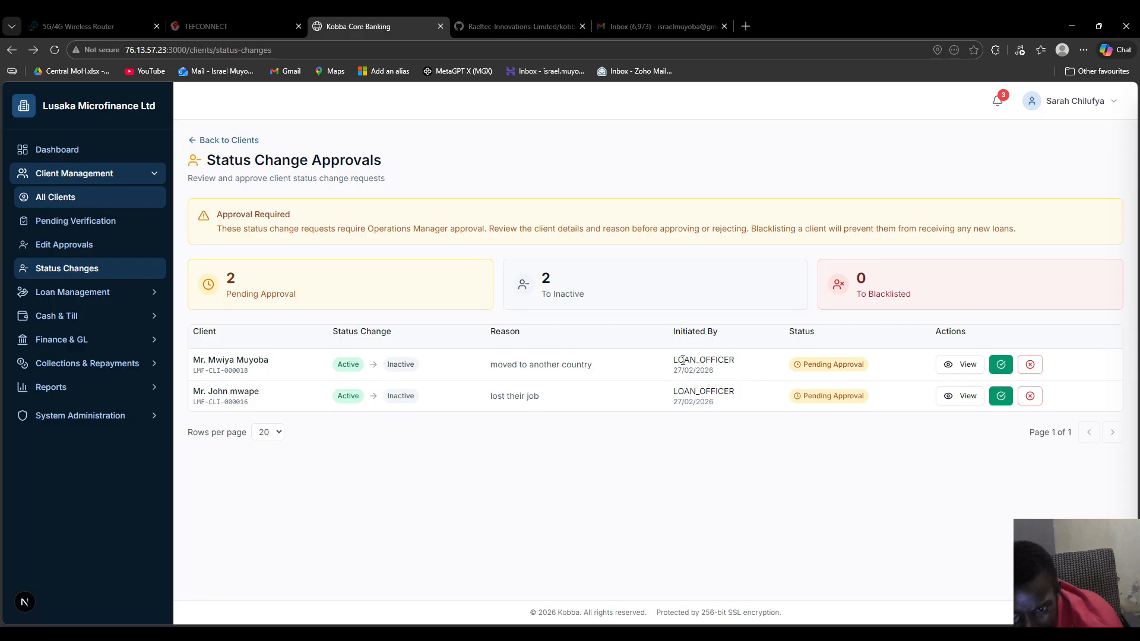
pyautogui.moveTo(675, 364); pyautogui.dragTo(740, 367)
pyautogui.moveTo(675, 396); pyautogui.dragTo(741, 398)
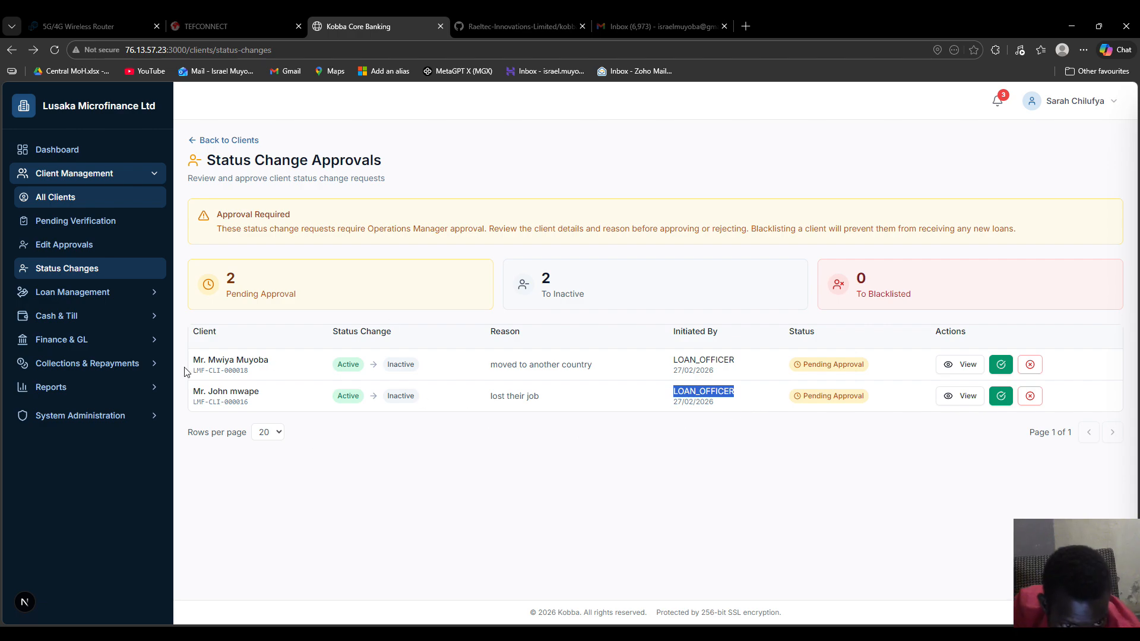
pyautogui.moveTo(249, 365); pyautogui.dragTo(253, 366)
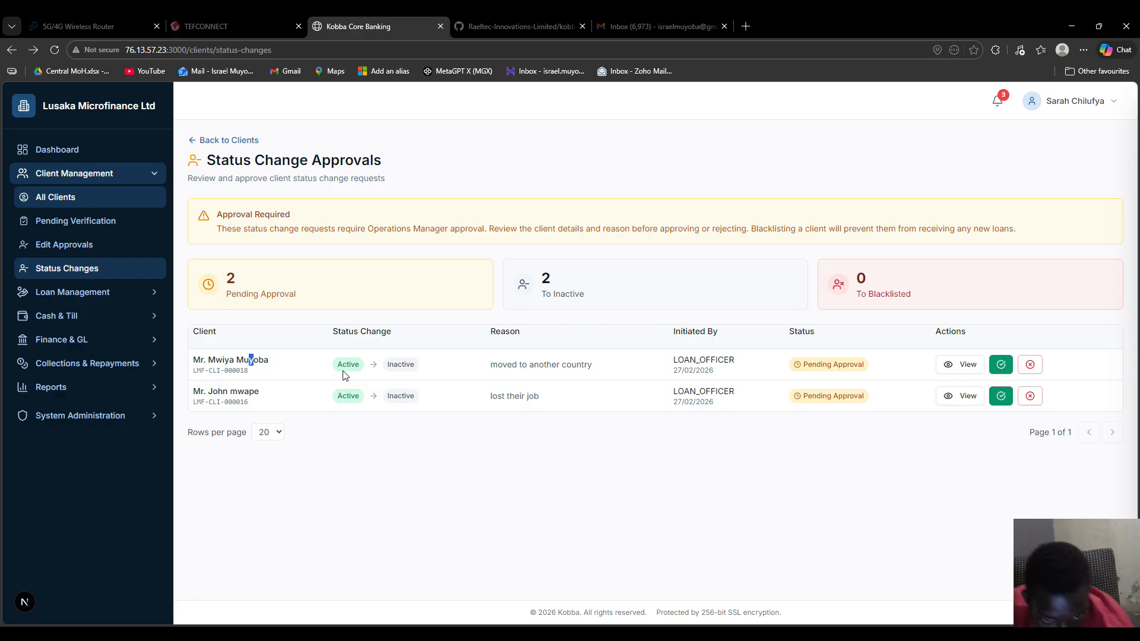
pyautogui.moveTo(331, 365); pyautogui.dragTo(428, 363)
pyautogui.moveTo(499, 364); pyautogui.dragTo(595, 380)
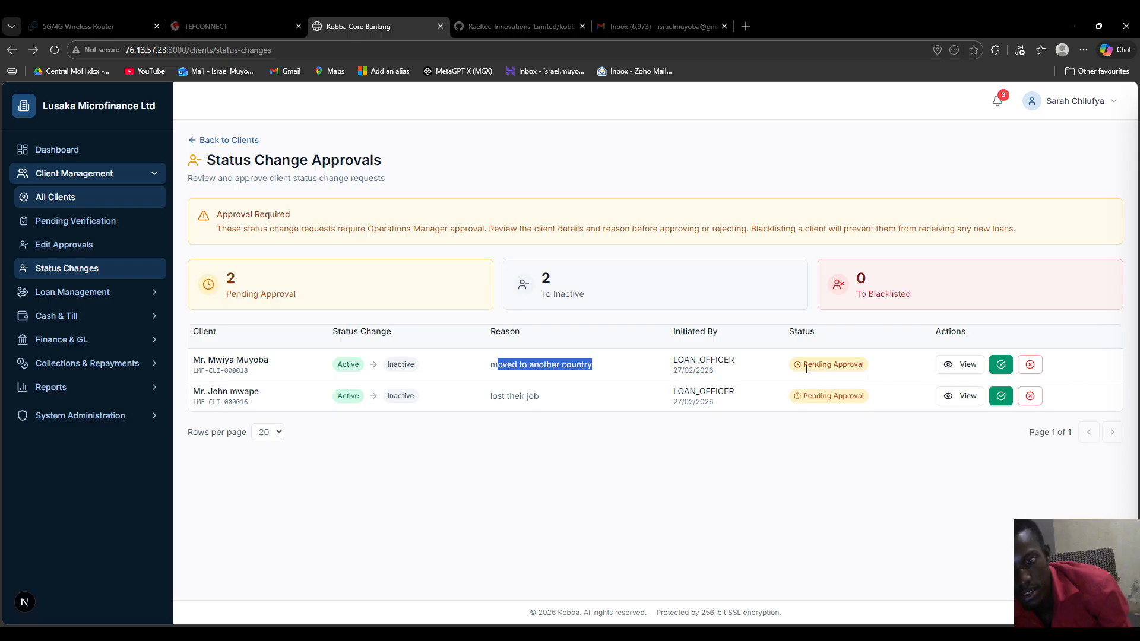
# Approve the 'moved to another country' Active-to-Inactive request and go to the client list
pyautogui.click(1002, 365)
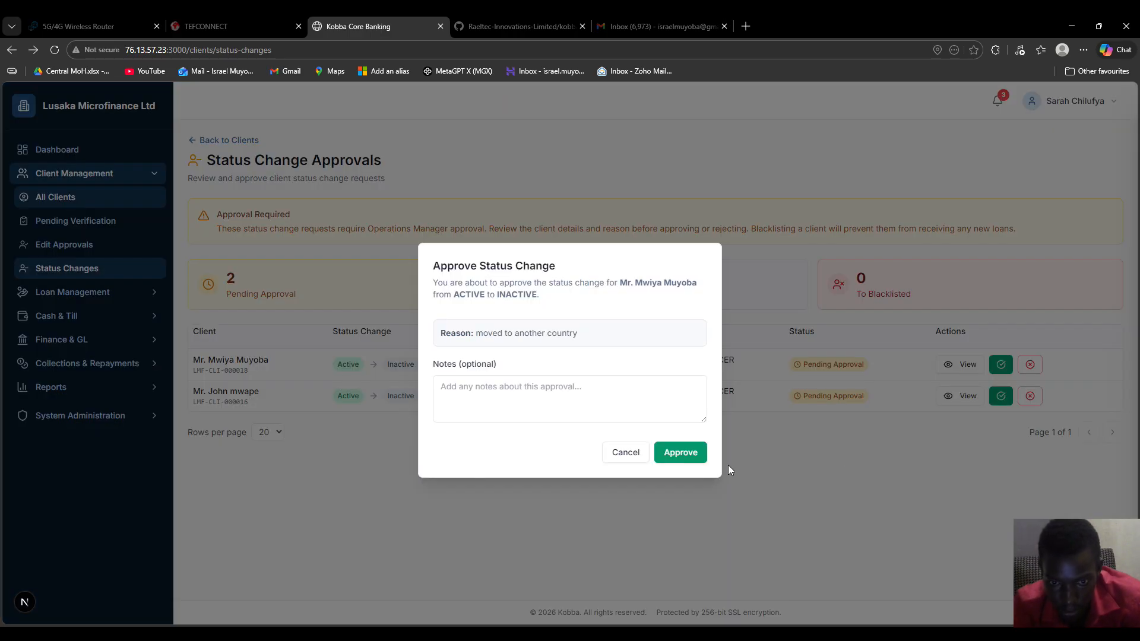
pyautogui.click(678, 453)
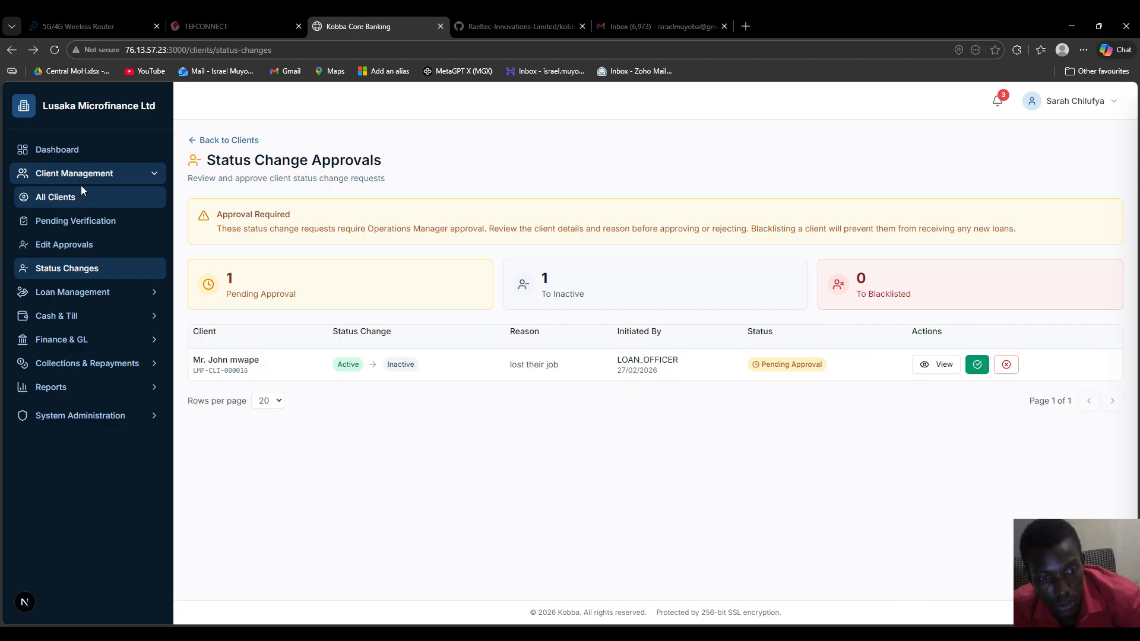
pyautogui.click(79, 206)
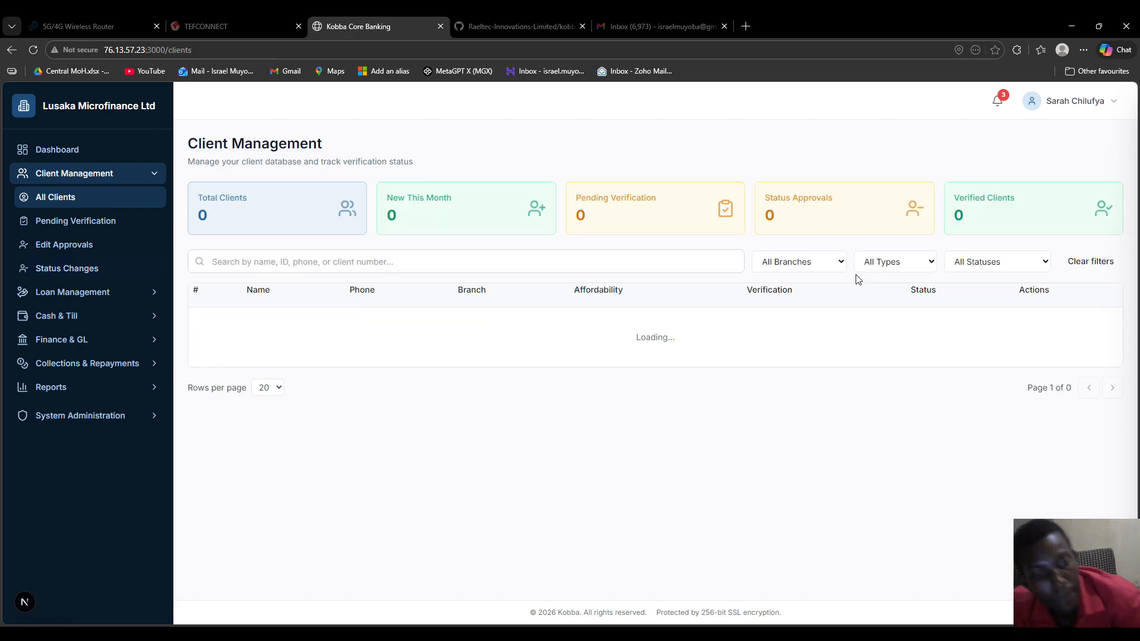
# Open the INACTIVE client's account and check the change's initiator and reviewer in Status Change History
pyautogui.scroll(-6, 823, 360)
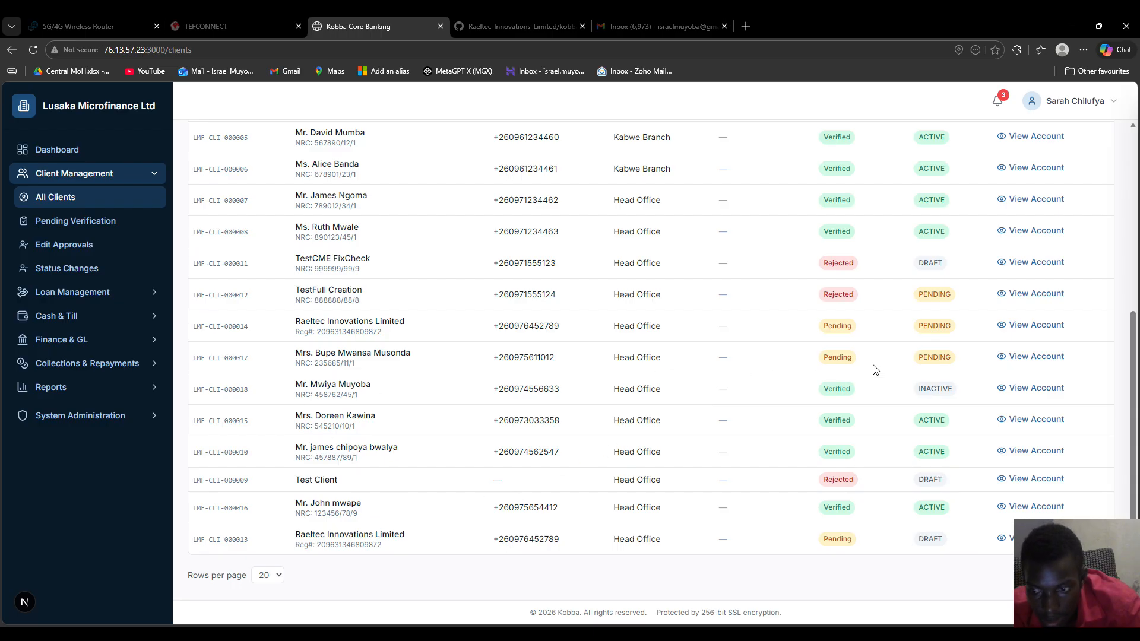
pyautogui.moveTo(921, 384); pyautogui.dragTo(969, 391)
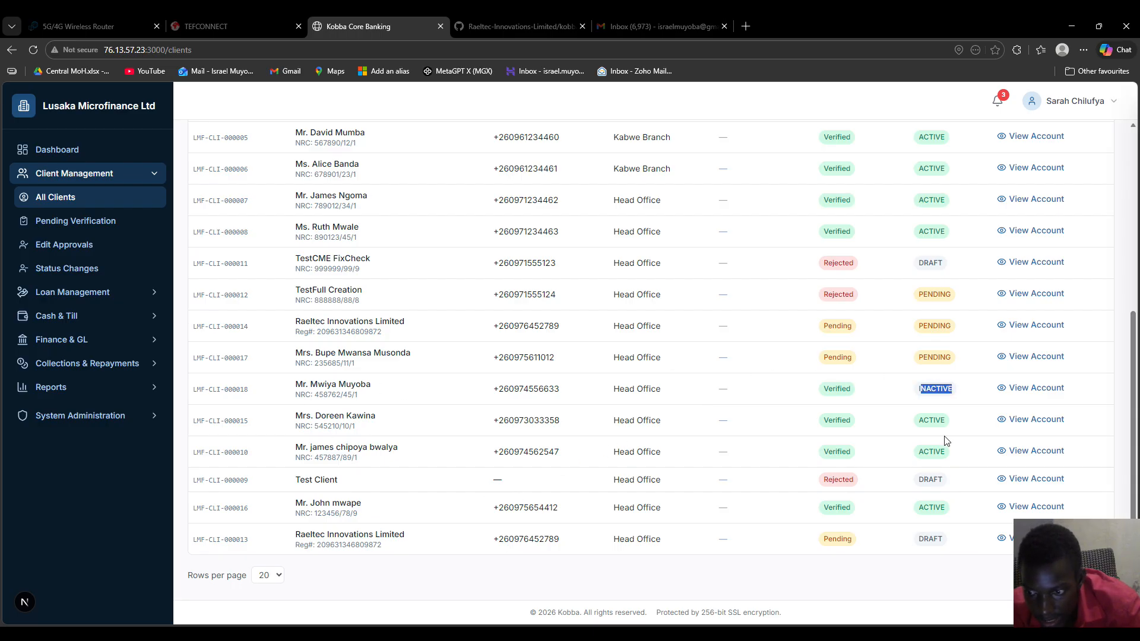
pyautogui.click(1044, 394)
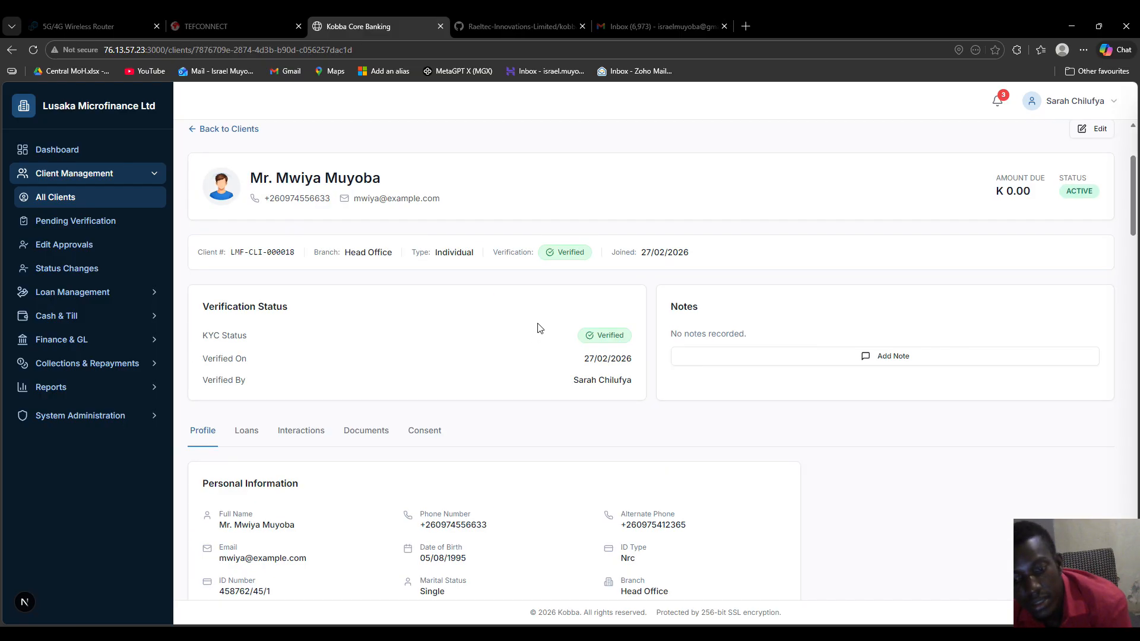
pyautogui.scroll(-10, 538, 330)
pyautogui.scroll(-15, 540, 328)
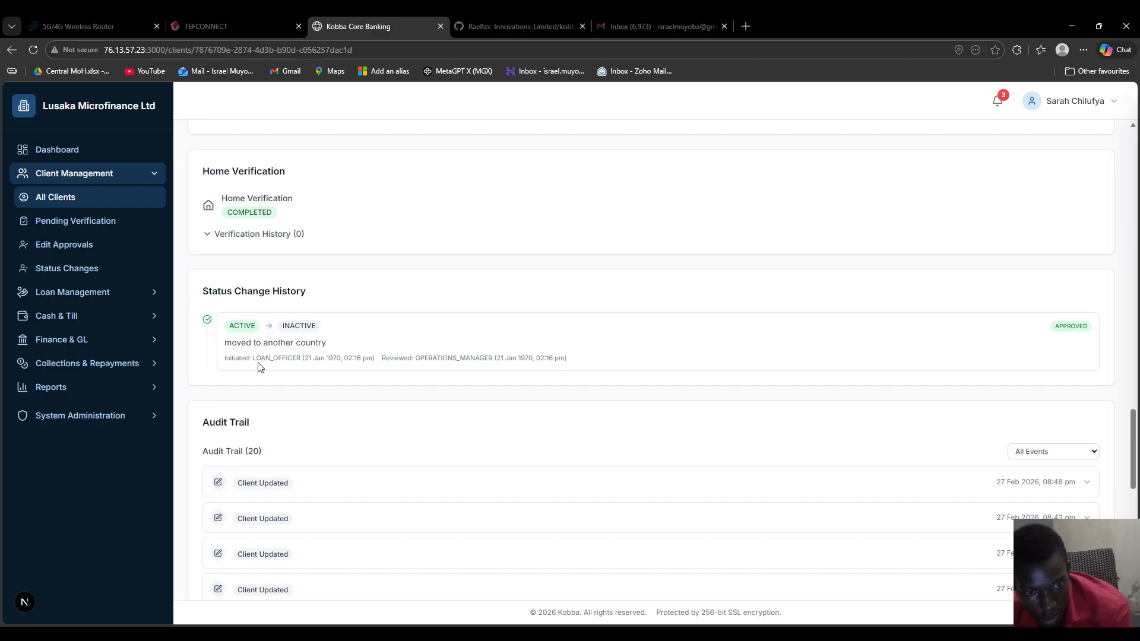
pyautogui.moveTo(256, 358); pyautogui.dragTo(315, 358)
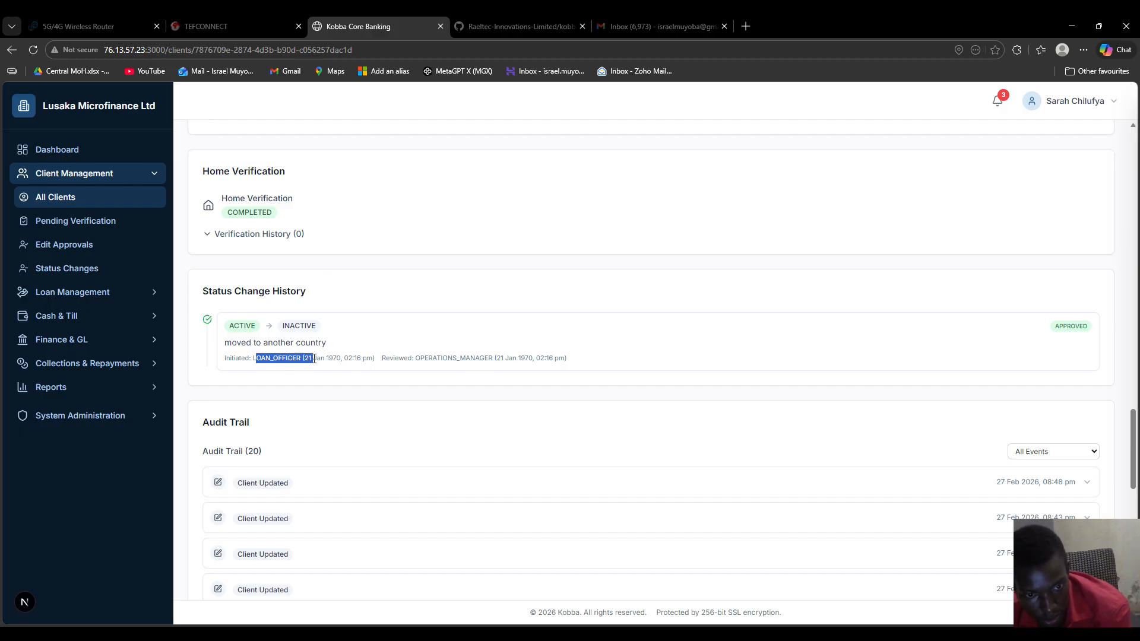
pyautogui.click(275, 357)
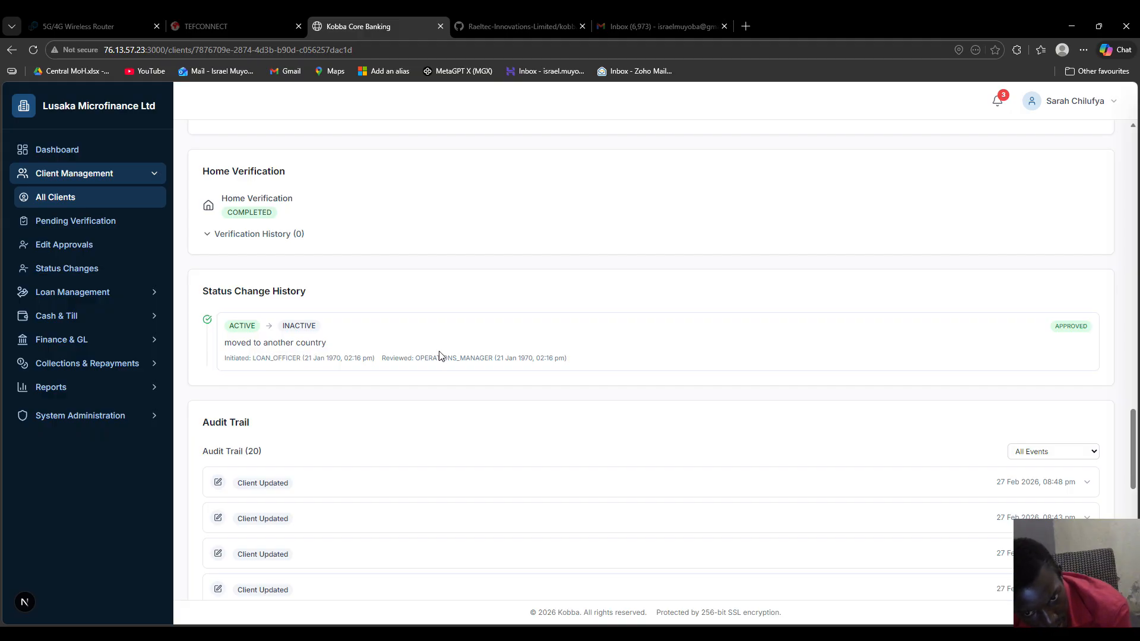
pyautogui.moveTo(226, 359); pyautogui.dragTo(599, 364)
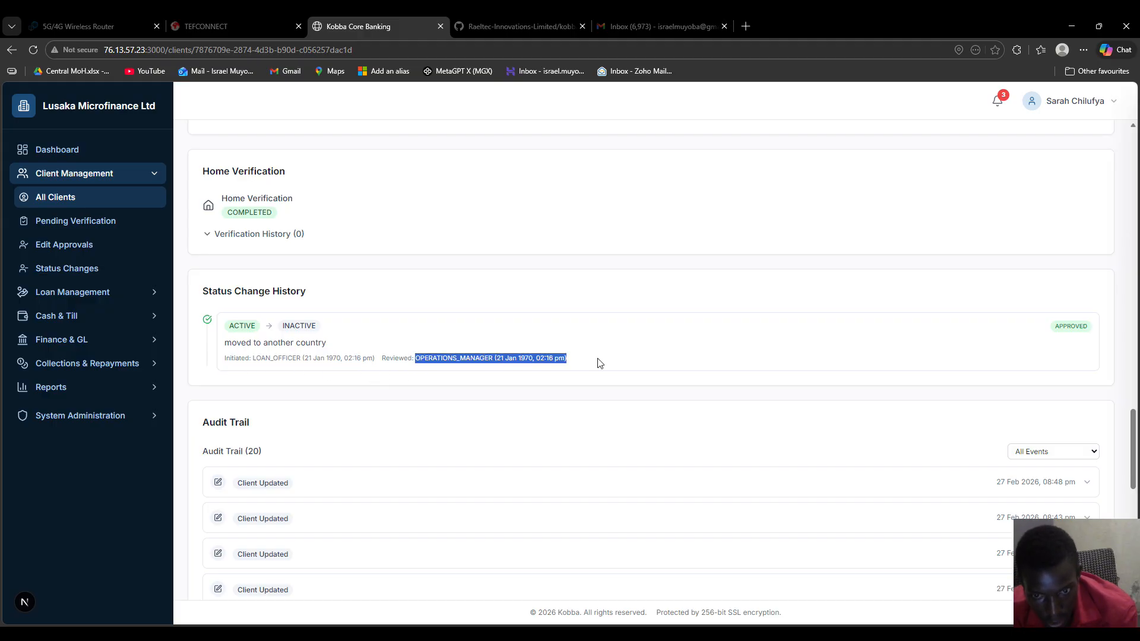
pyautogui.click(508, 337)
# Expand the latest Client Updated audit entry and check who set the status to INACTIVE
pyautogui.scroll(-4, 518, 356)
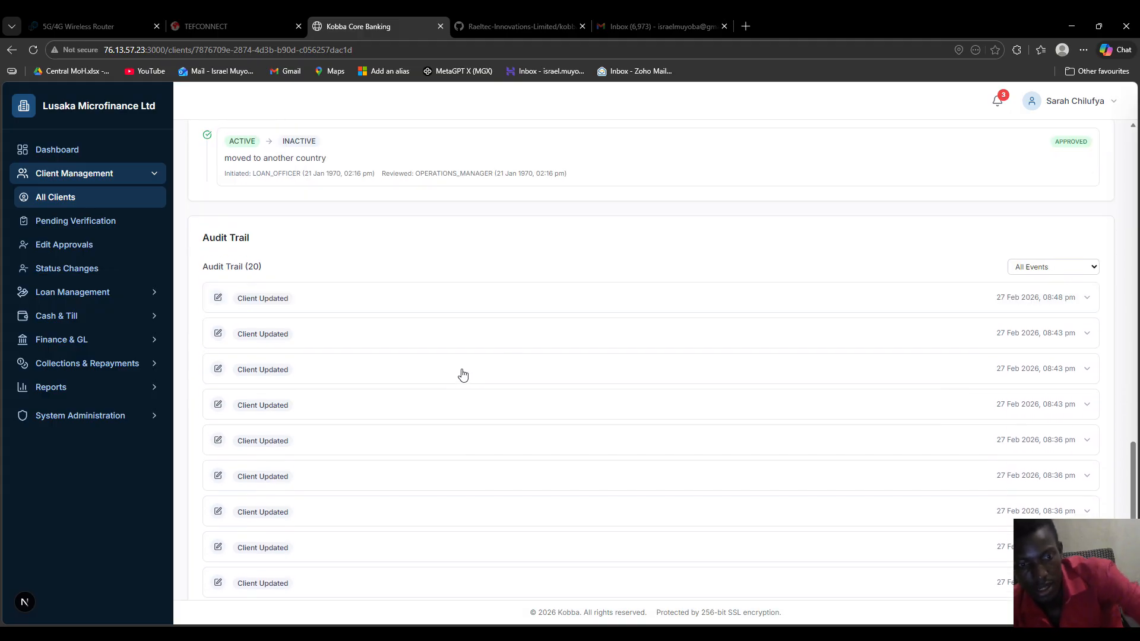
pyautogui.click(454, 257)
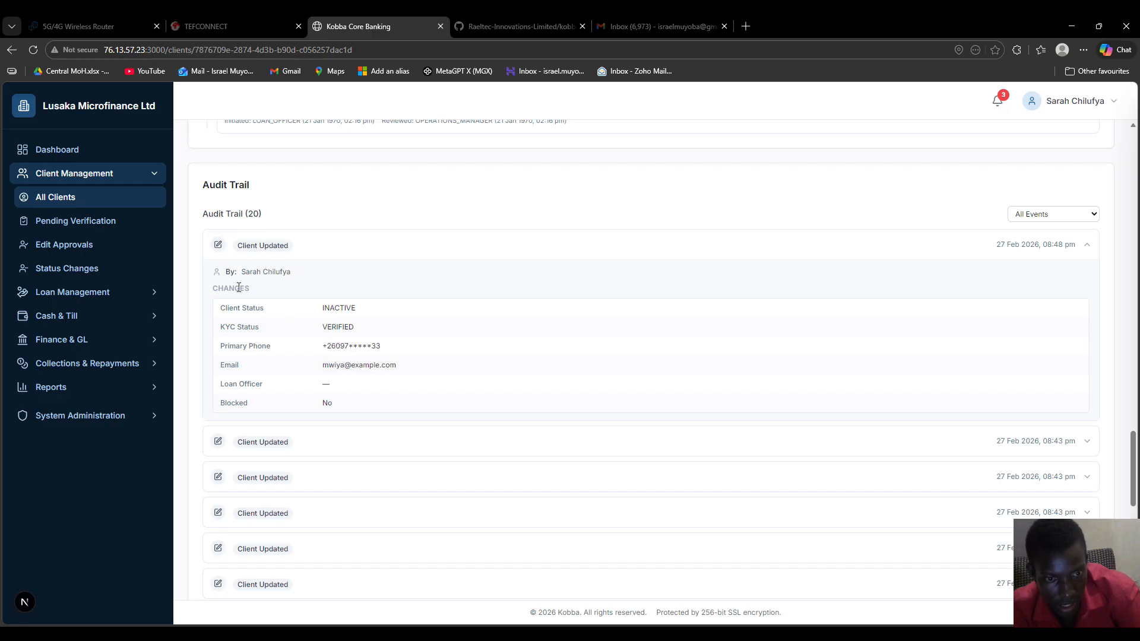
pyautogui.moveTo(241, 272); pyautogui.dragTo(310, 274)
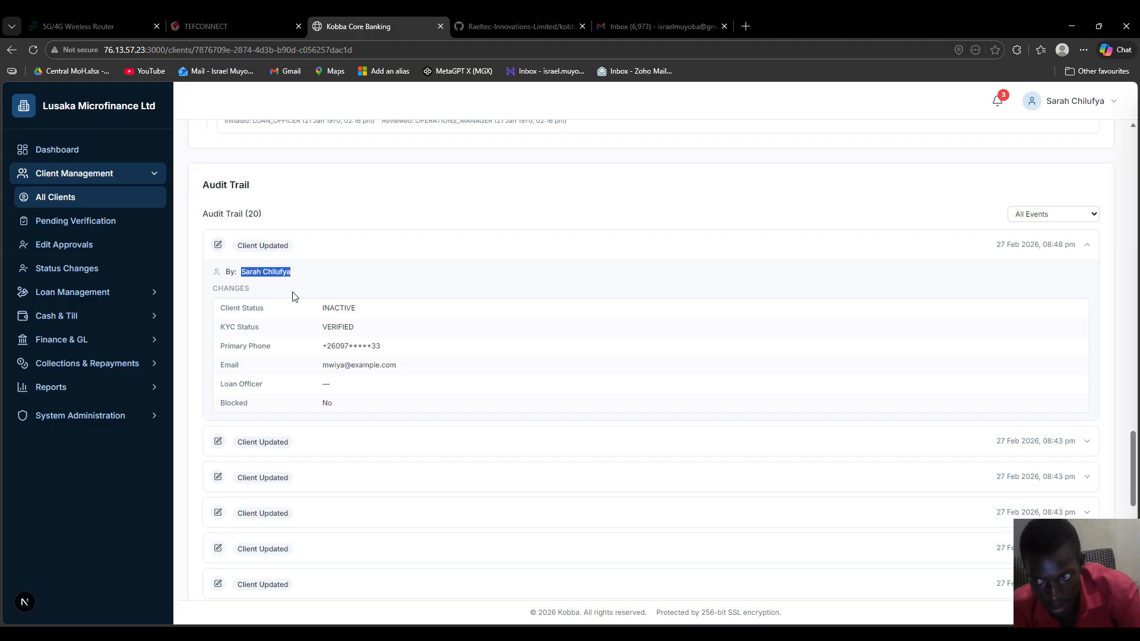
pyautogui.moveTo(220, 309); pyautogui.dragTo(226, 310)
pyautogui.click(289, 312)
pyautogui.moveTo(322, 308); pyautogui.dragTo(363, 308)
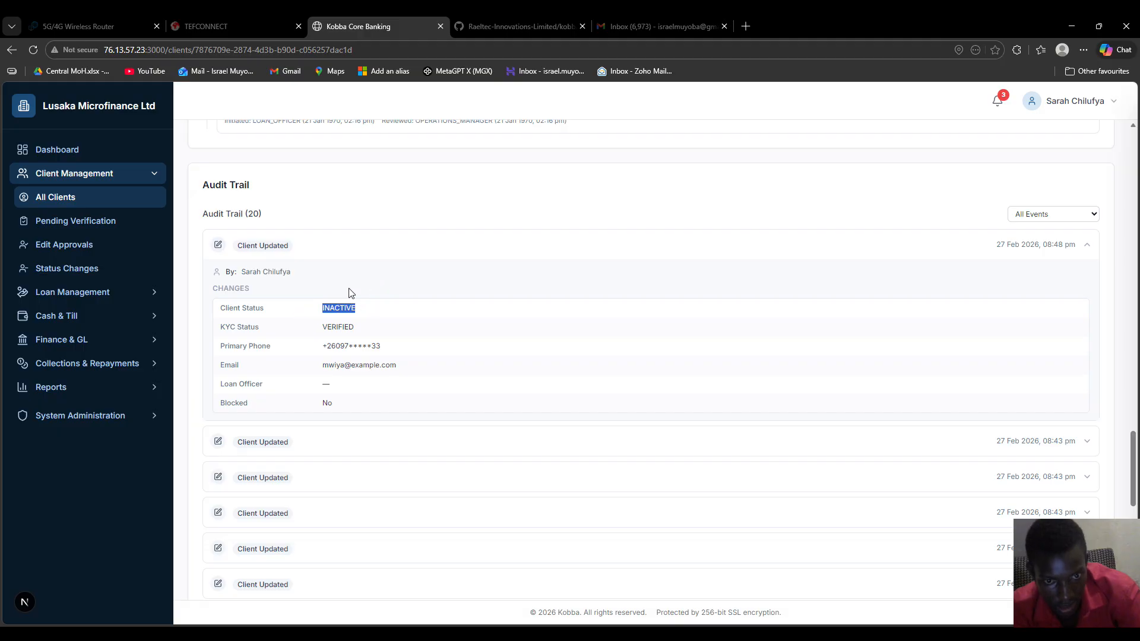
pyautogui.click(331, 277)
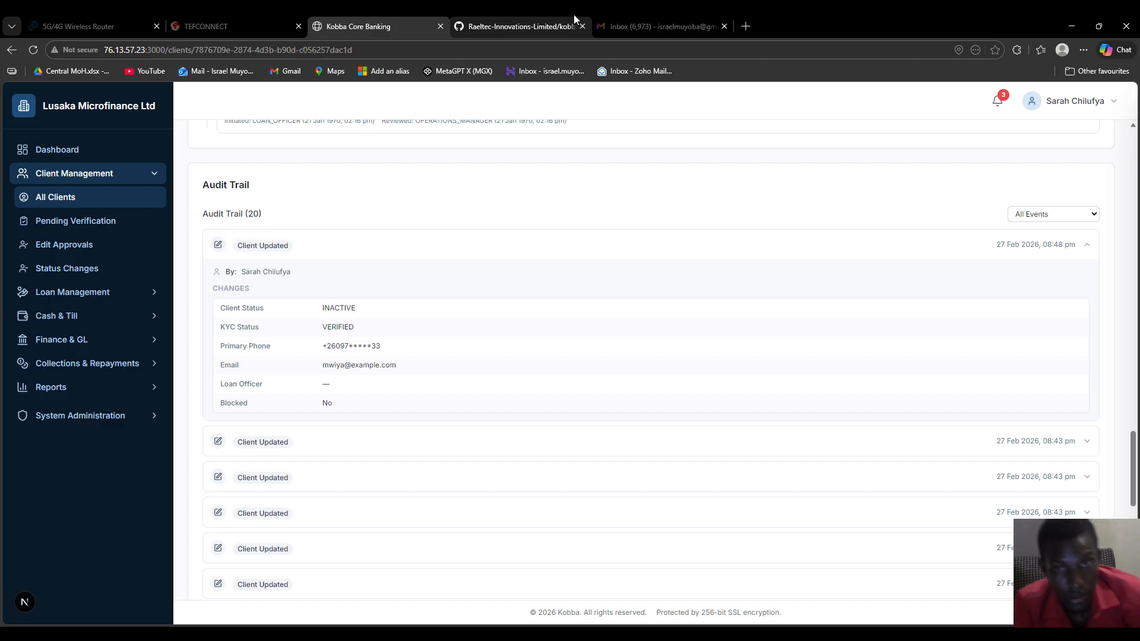
# Expand the three 08:43 pm audit entries and the 08:36 pm entry, noting its author
pyautogui.click(277, 449)
pyautogui.scroll(-2, 479, 300)
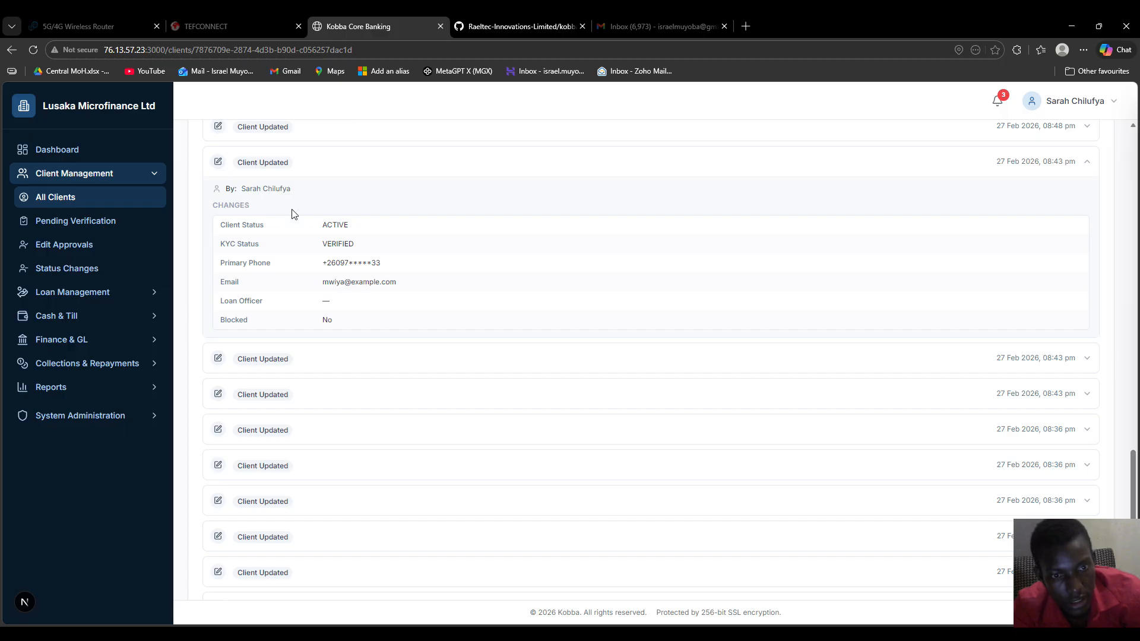
pyautogui.click(284, 363)
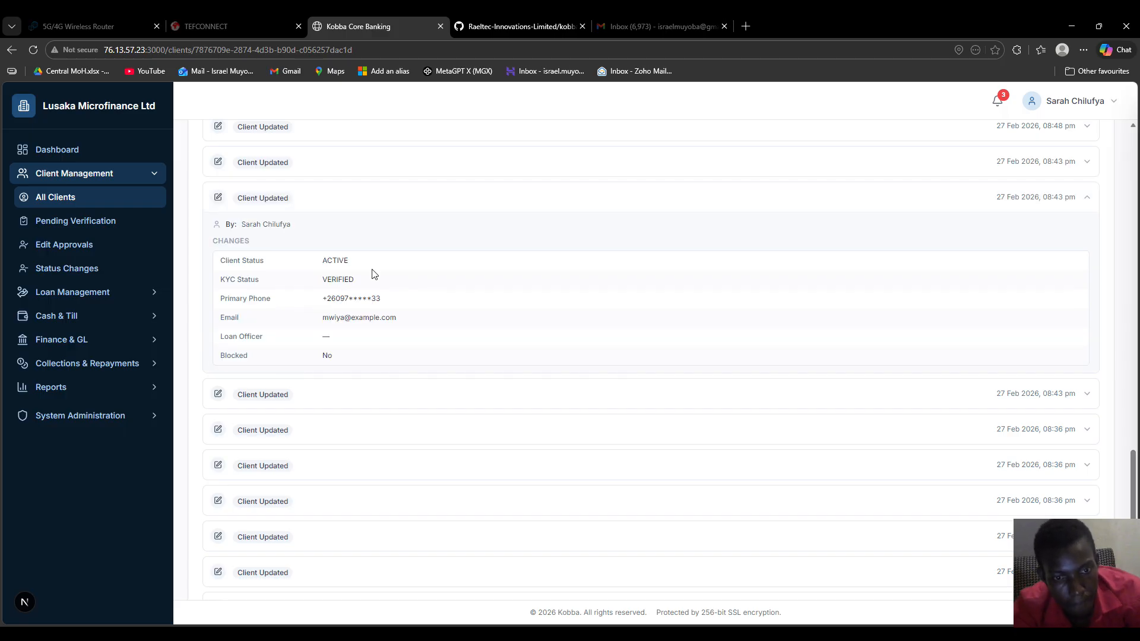
pyautogui.click(354, 394)
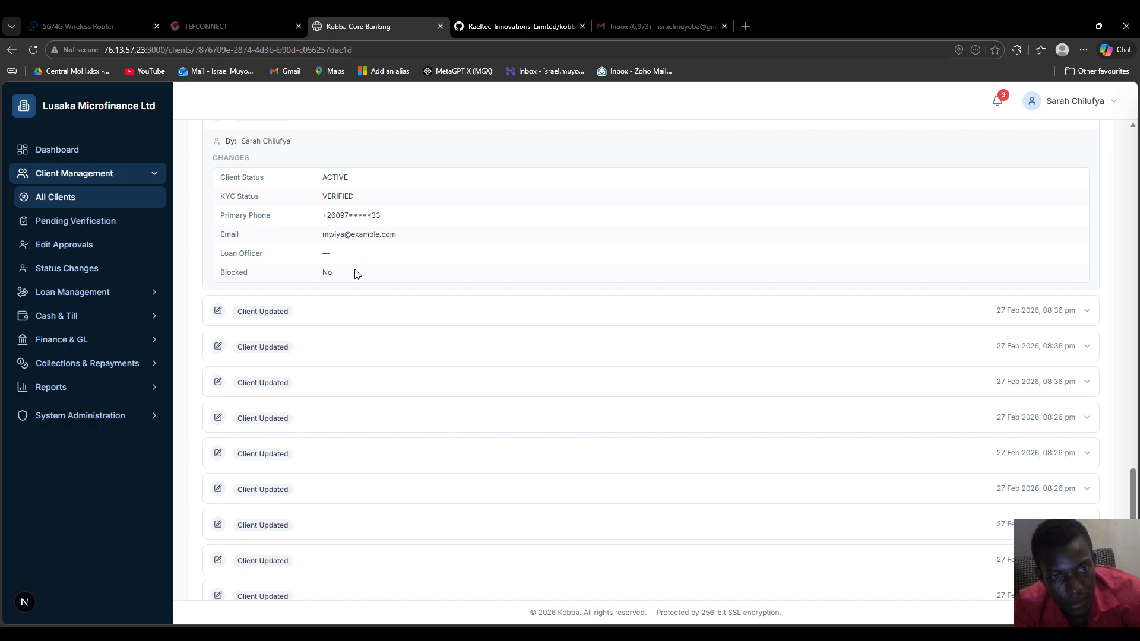
pyautogui.click(295, 310)
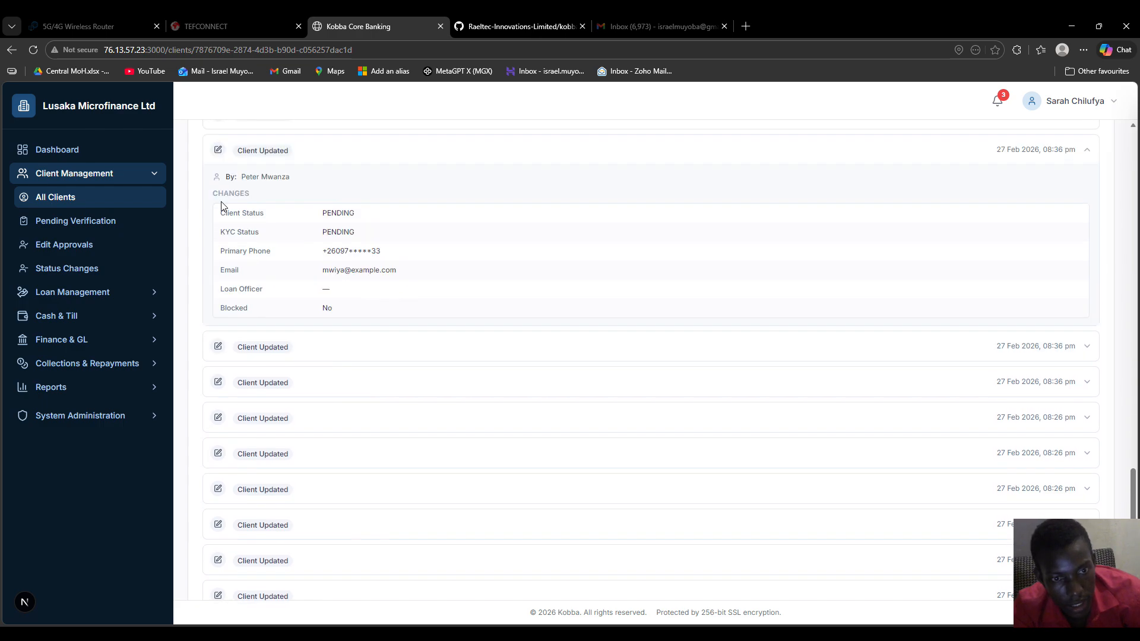
pyautogui.moveTo(240, 176); pyautogui.dragTo(291, 177)
pyautogui.click(247, 223)
# Expand the remaining older audit entries, including the DRAFT status one, then return to the top
pyautogui.click(294, 349)
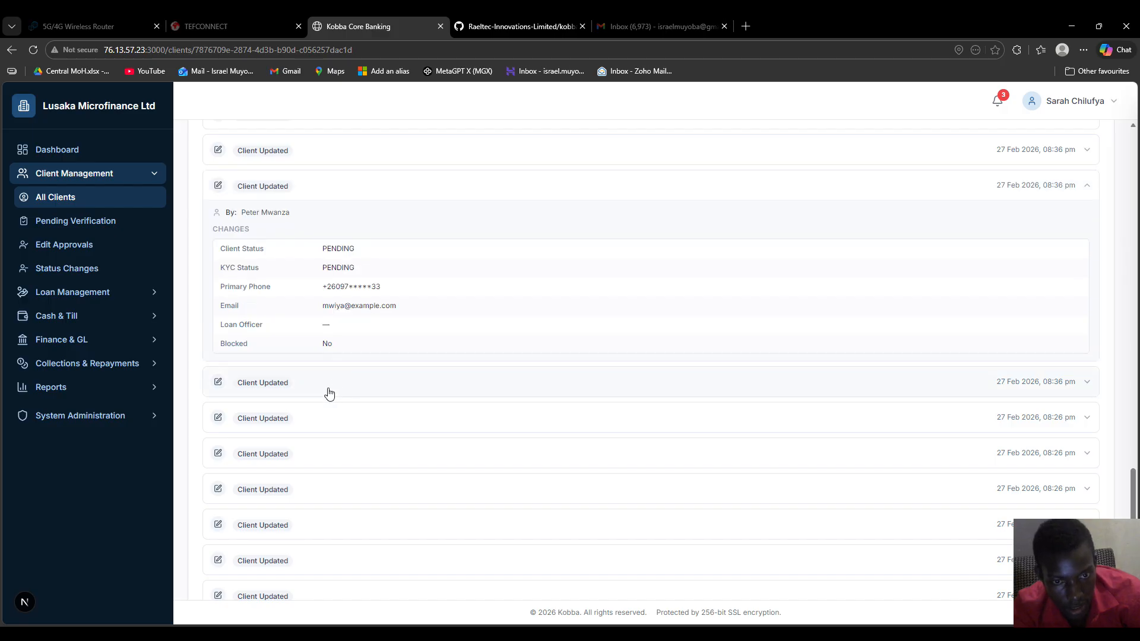
pyautogui.click(328, 392)
pyautogui.click(325, 423)
pyautogui.click(331, 449)
pyautogui.scroll(-2, 394, 374)
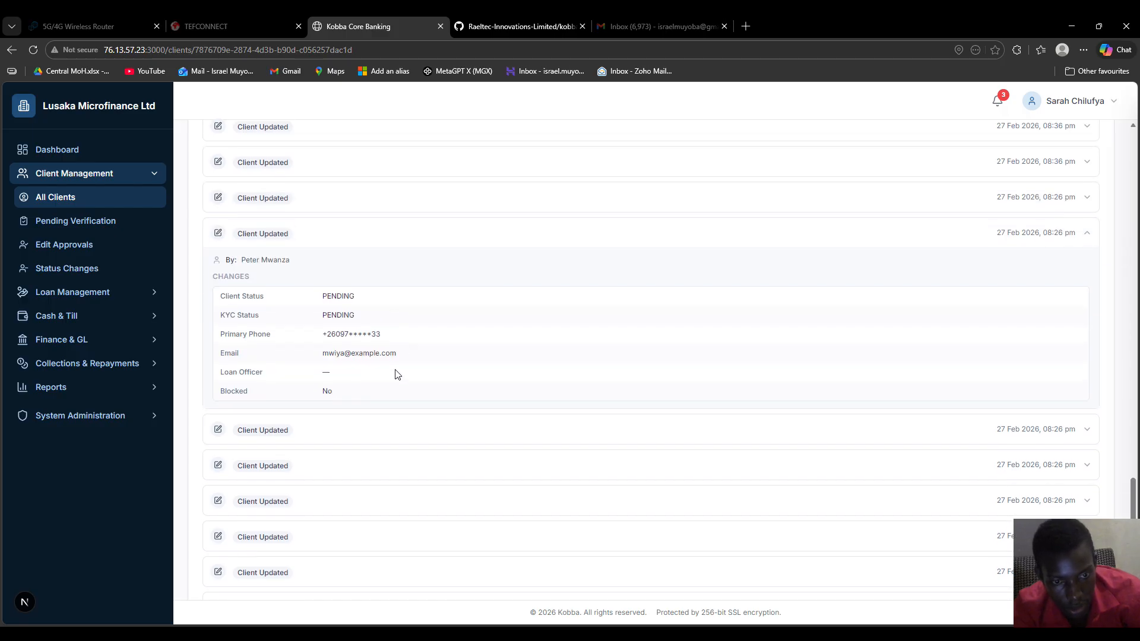
pyautogui.click(369, 383)
pyautogui.click(368, 416)
pyautogui.scroll(-1, 386, 434)
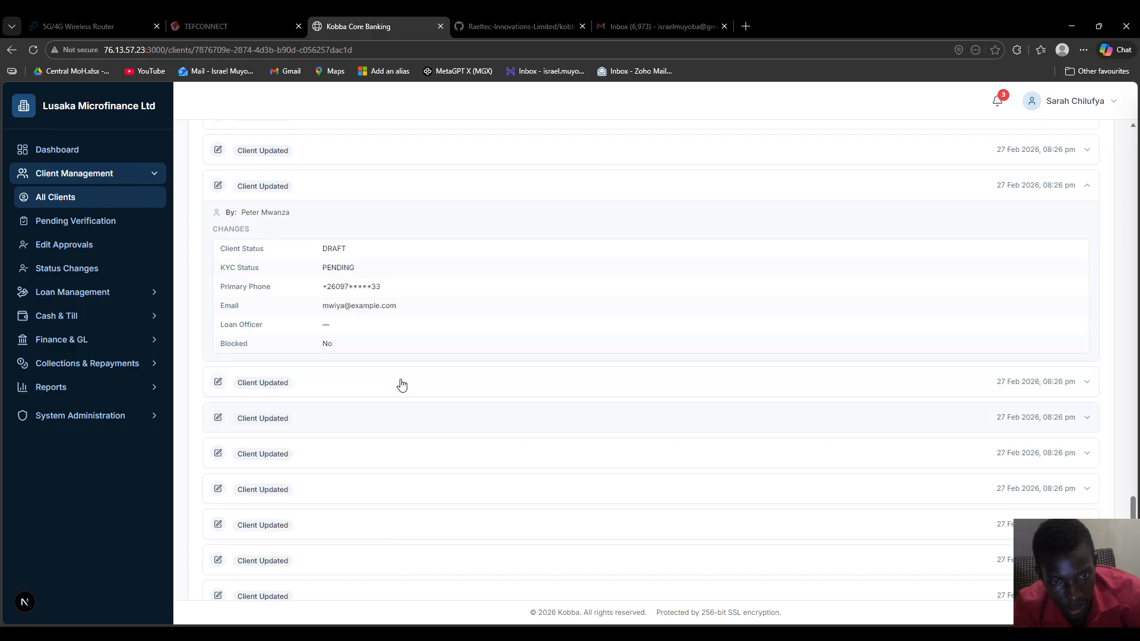
pyautogui.click(403, 375)
pyautogui.click(392, 418)
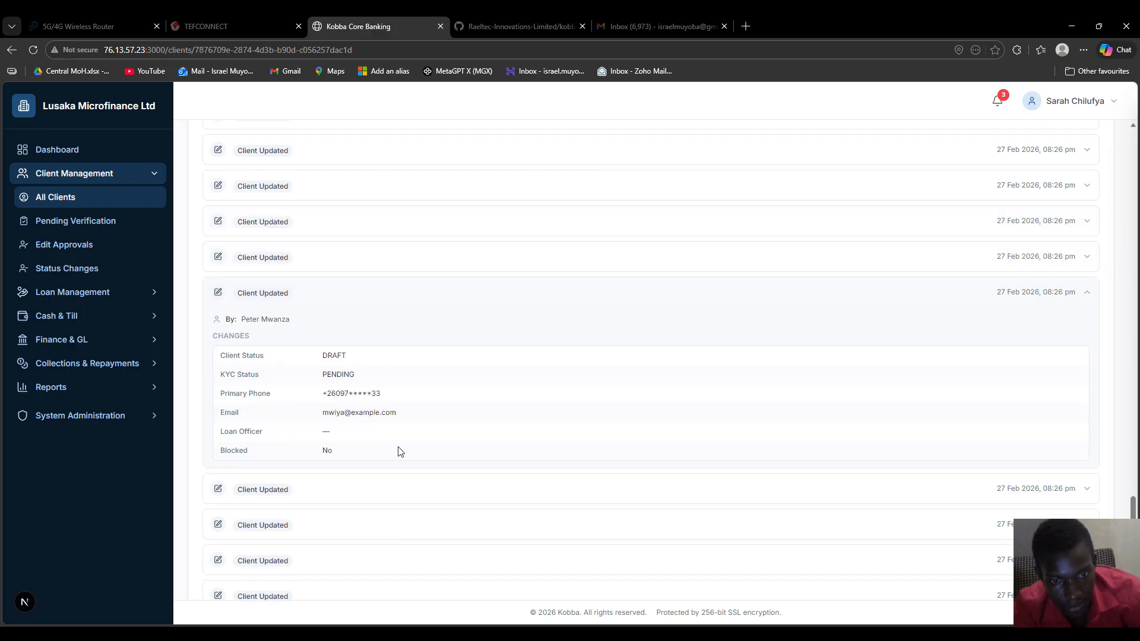
pyautogui.scroll(18, 523, 351)
pyautogui.scroll(15, 530, 346)
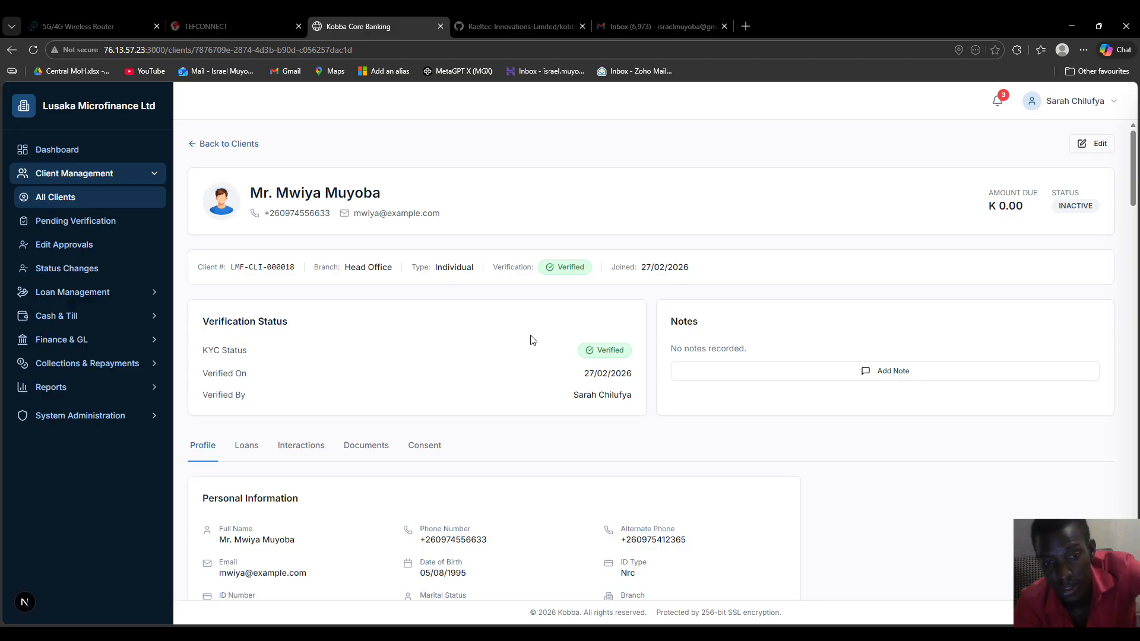
# Sign out through the user profile menu at the top right
pyautogui.click(1099, 114)
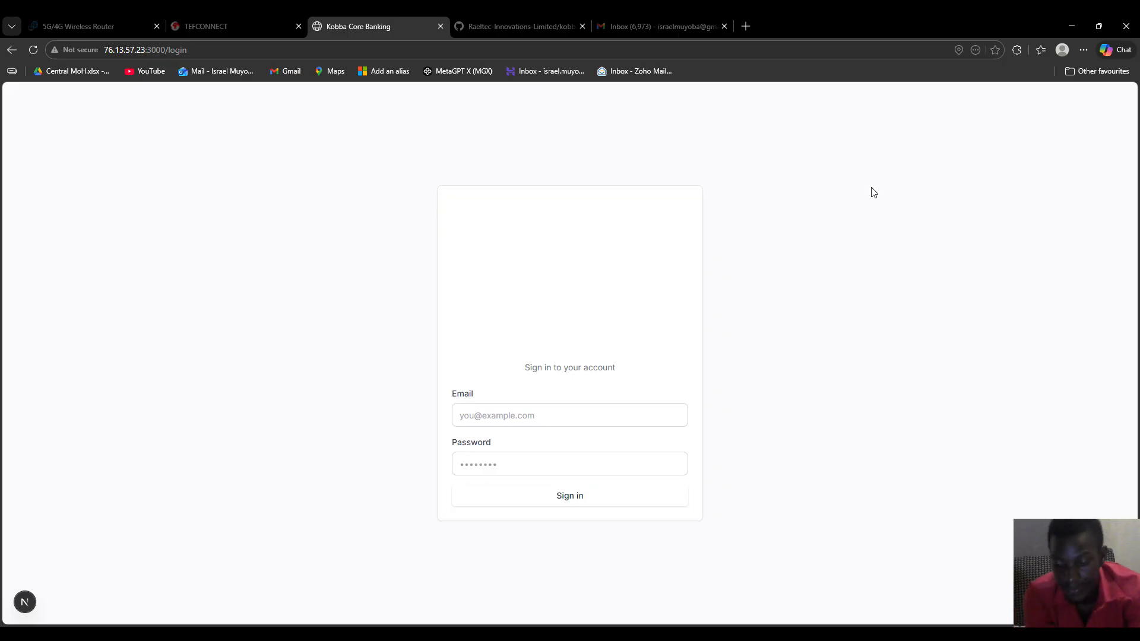
# Sign in with the saved loan officer e-mail and password
pyautogui.click(537, 418)
pyautogui.click(552, 473)
pyautogui.click(574, 499)
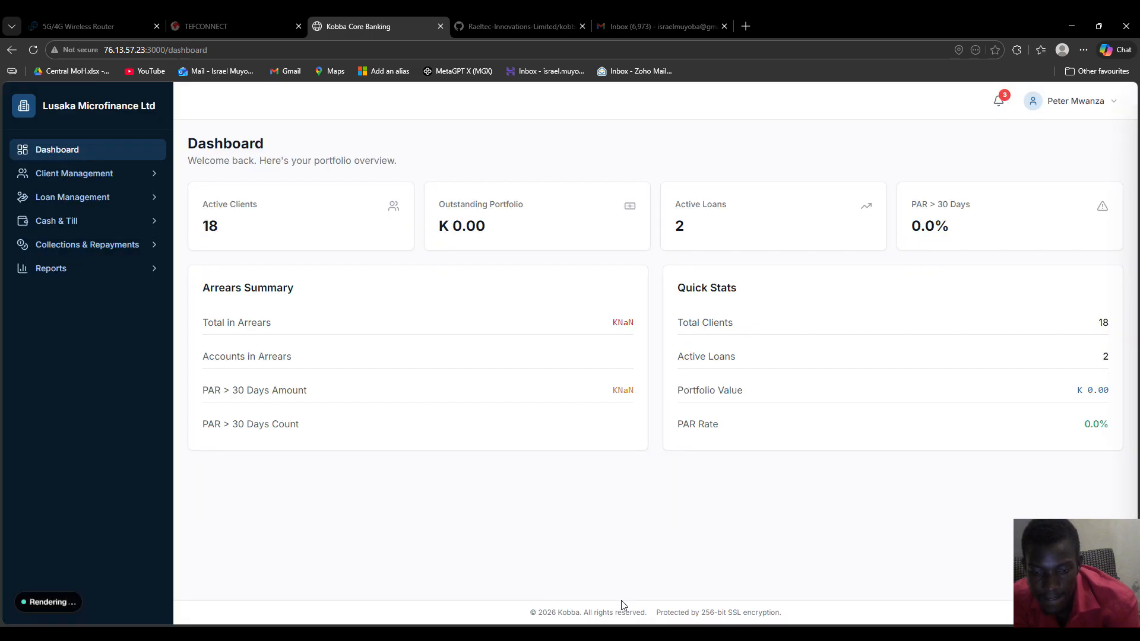
# Under Client Management > All Clients, open the first client's account details
pyautogui.click(74, 177)
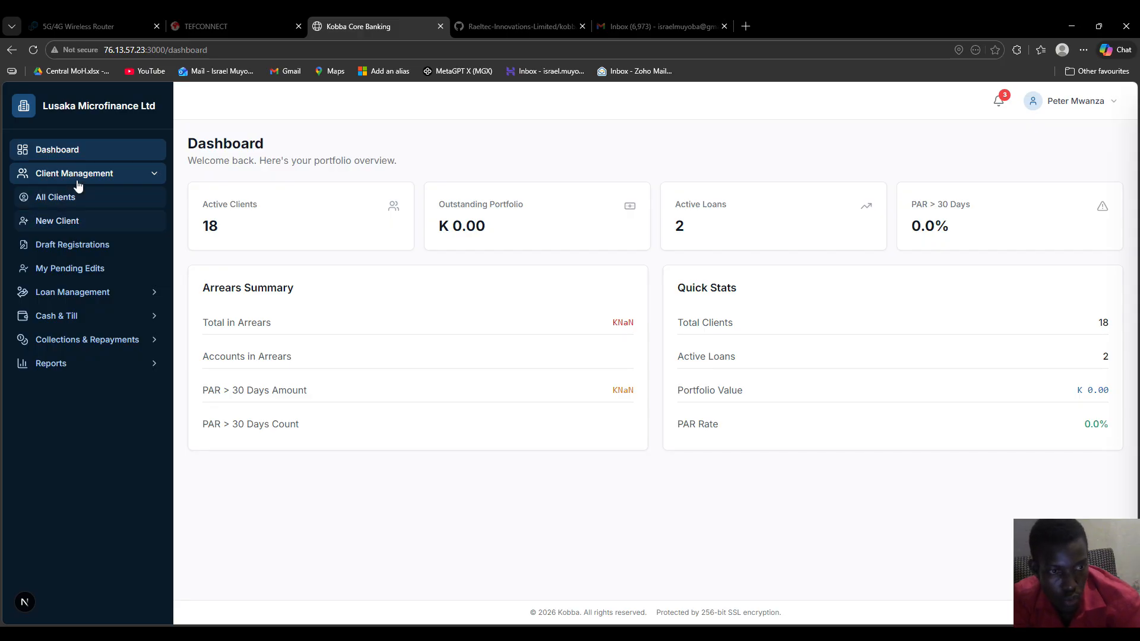
pyautogui.click(81, 204)
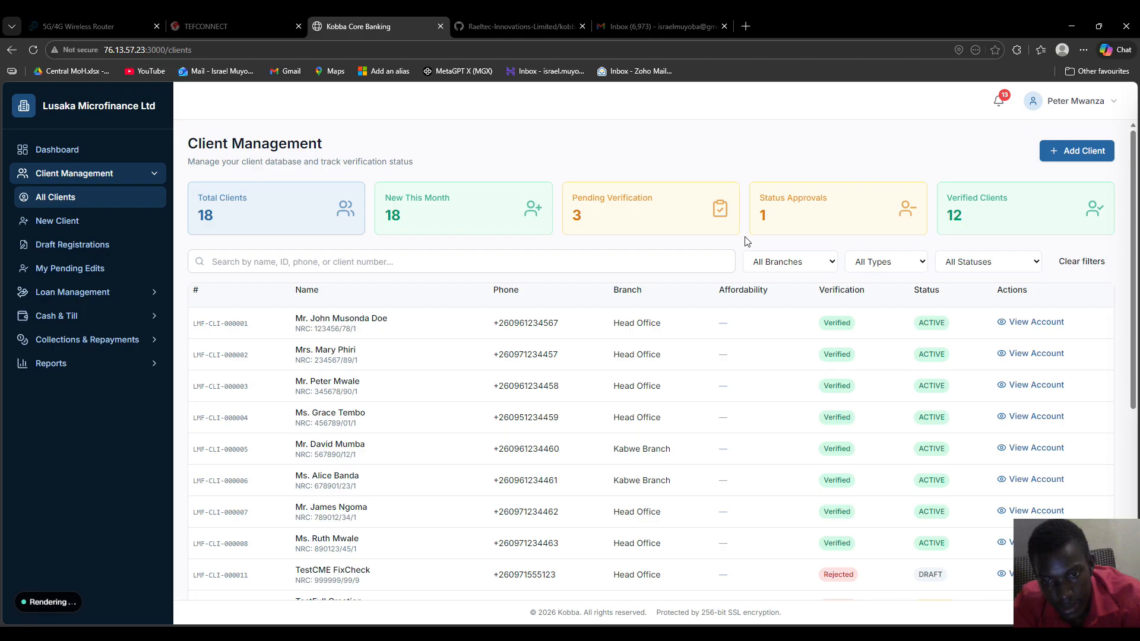
pyautogui.click(1012, 324)
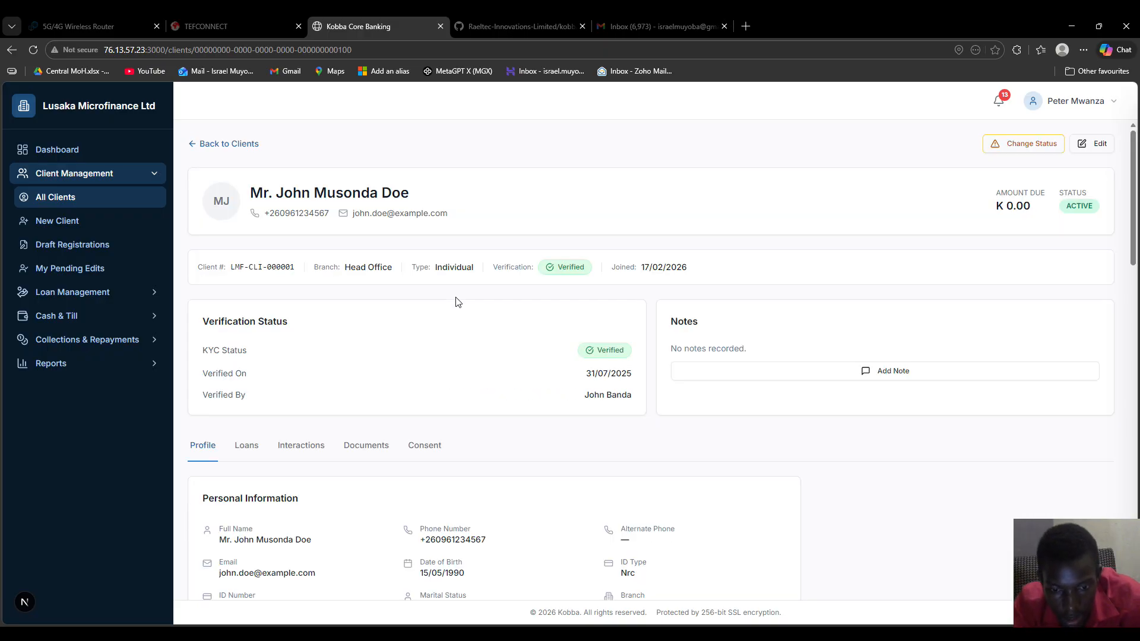
pyautogui.scroll(-3, 457, 301)
pyautogui.scroll(3, 456, 301)
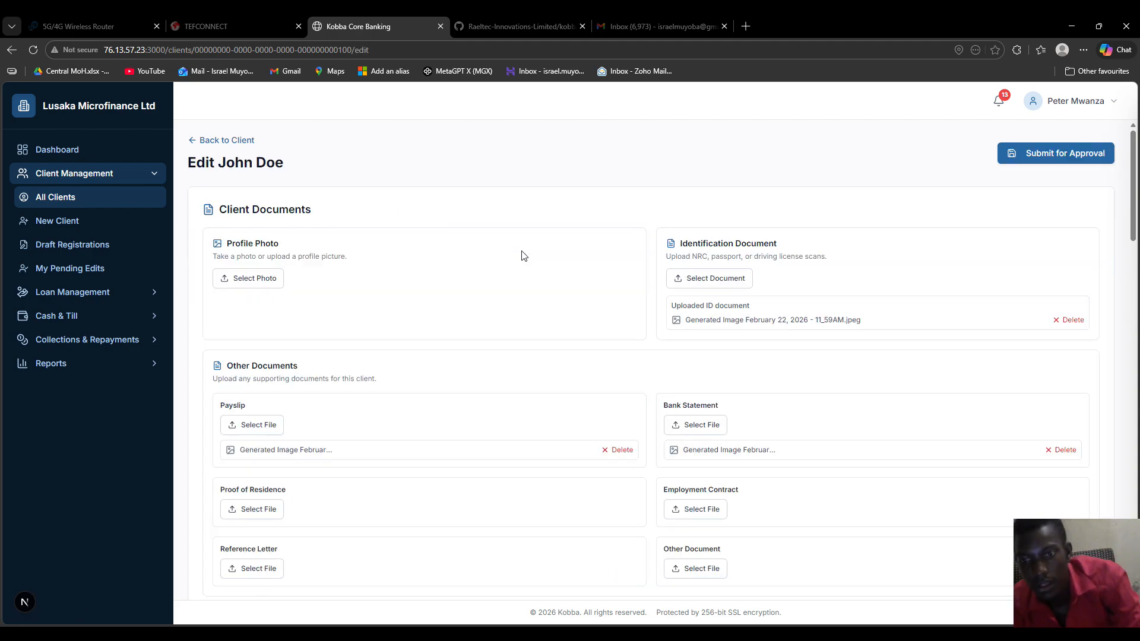
pyautogui.scroll(-3, 503, 243)
pyautogui.scroll(3, 501, 244)
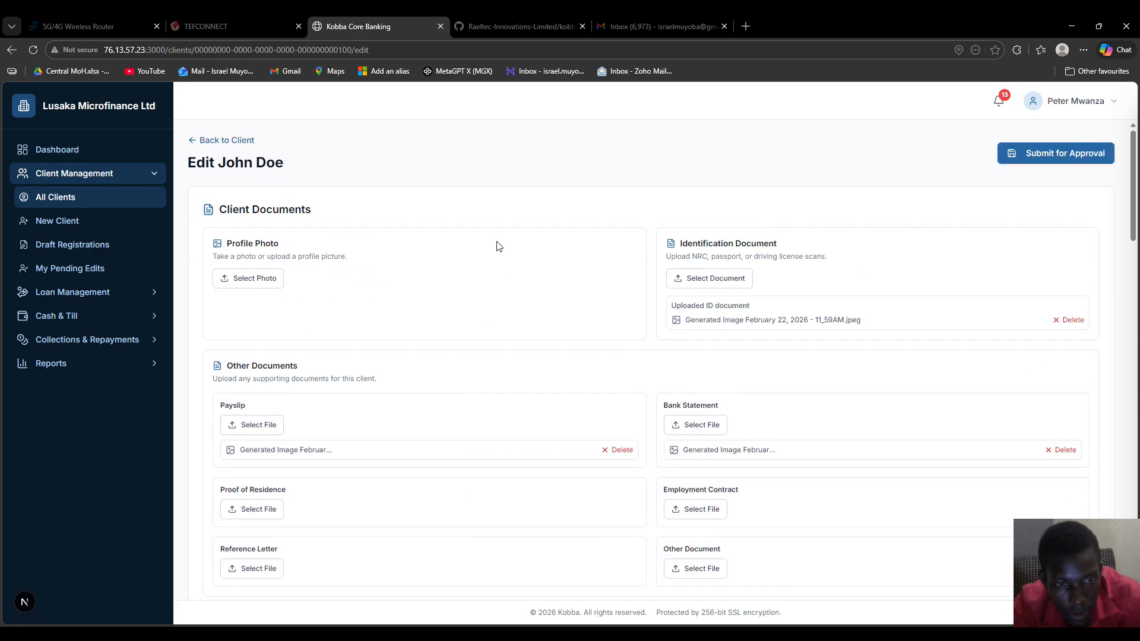
pyautogui.scroll(-10, 497, 244)
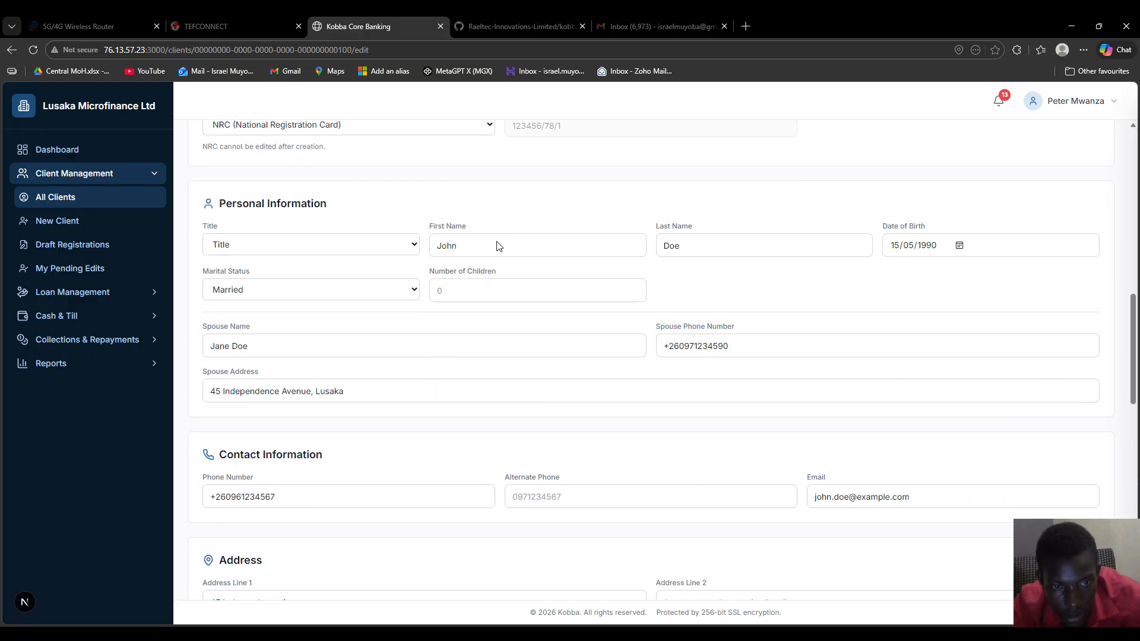
pyautogui.scroll(10, 498, 242)
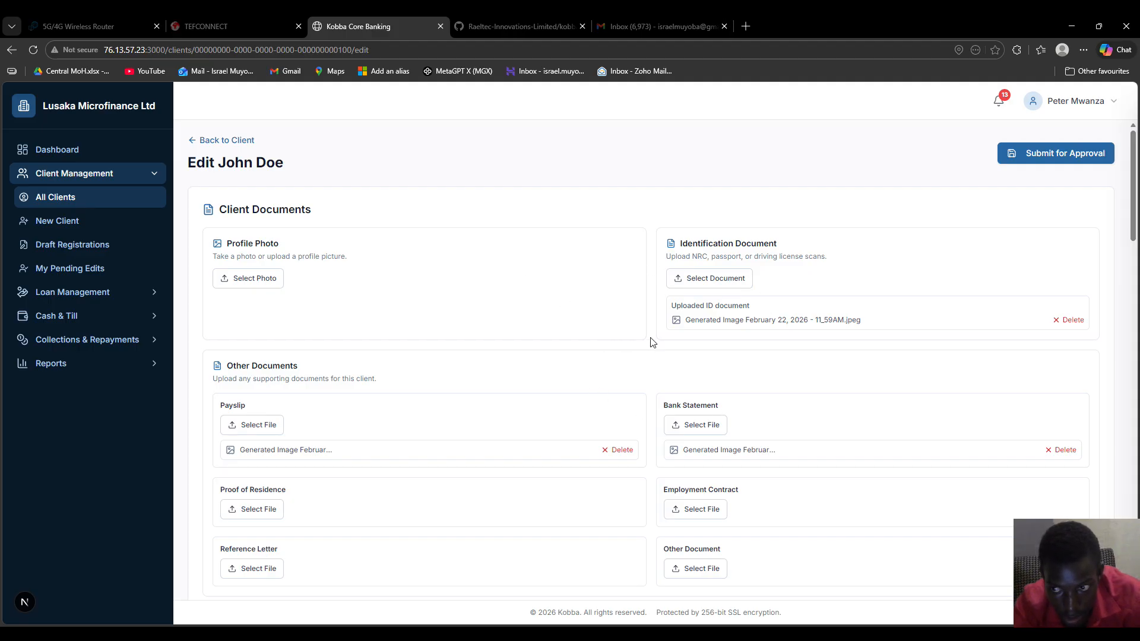
pyautogui.scroll(-3, 708, 342)
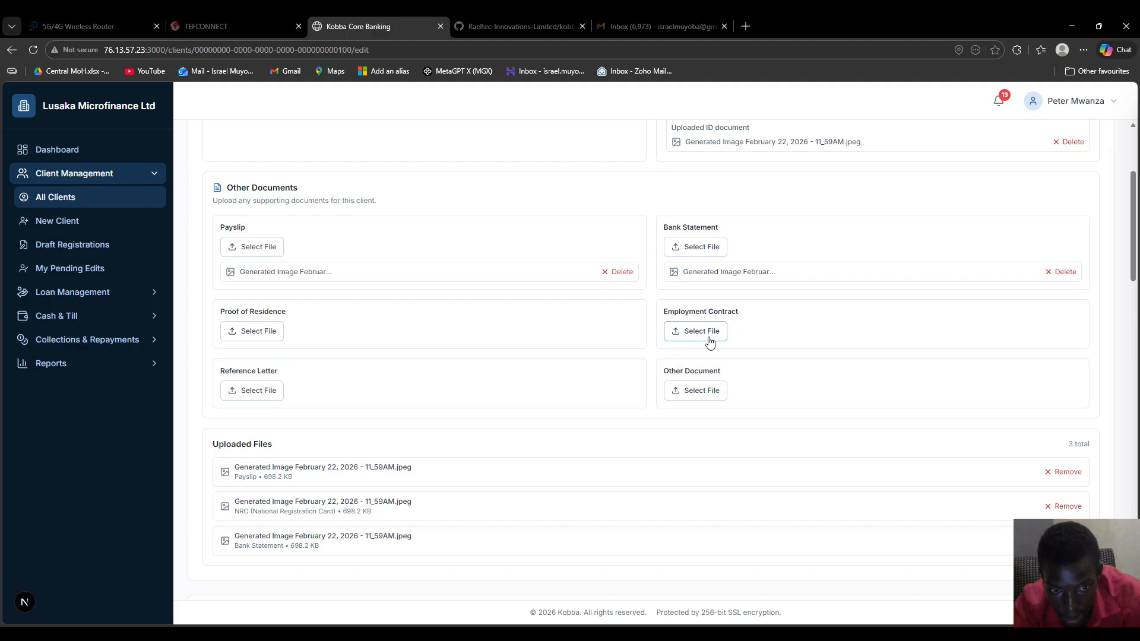
pyautogui.scroll(3, 520, 339)
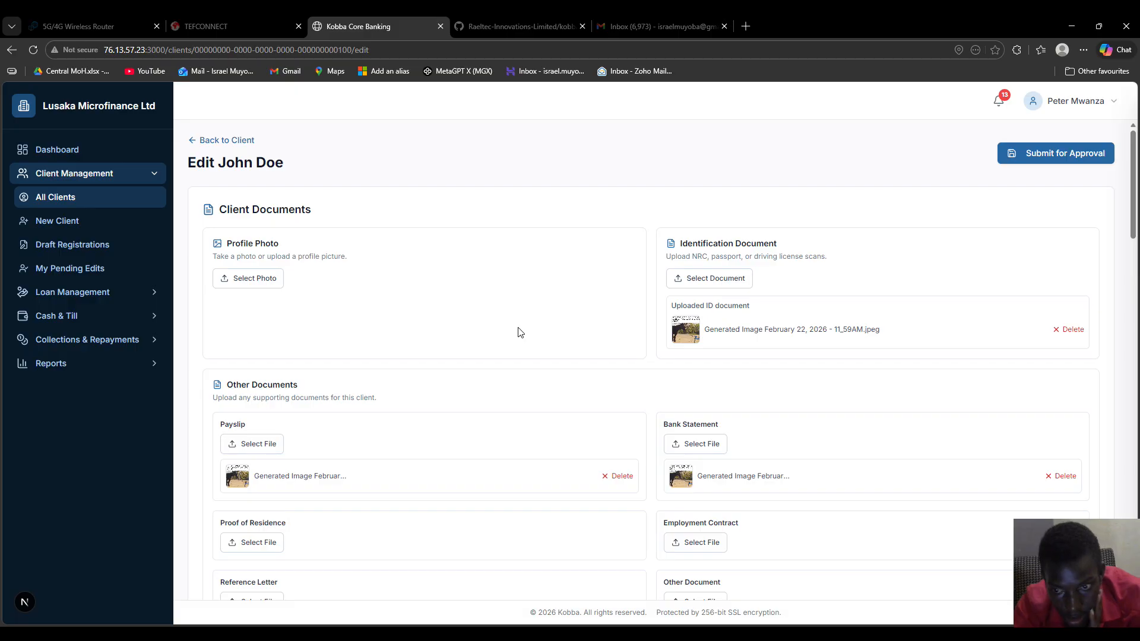
# Upload the 1.4 MB PNG image as the client's new profile photo
pyautogui.click(267, 286)
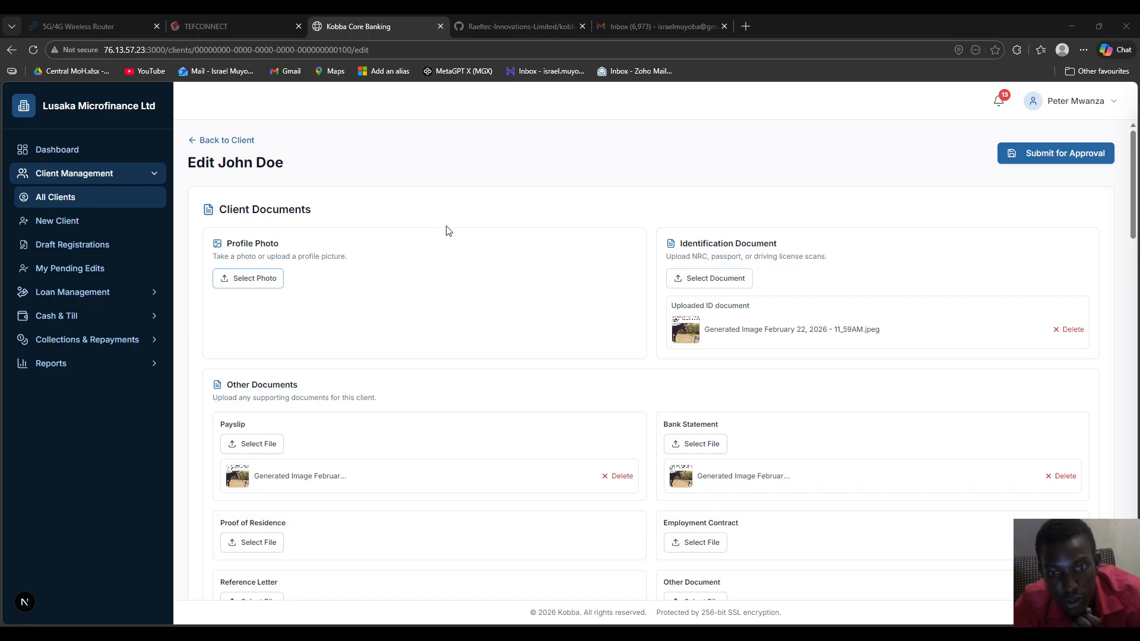
pyautogui.click(481, 315)
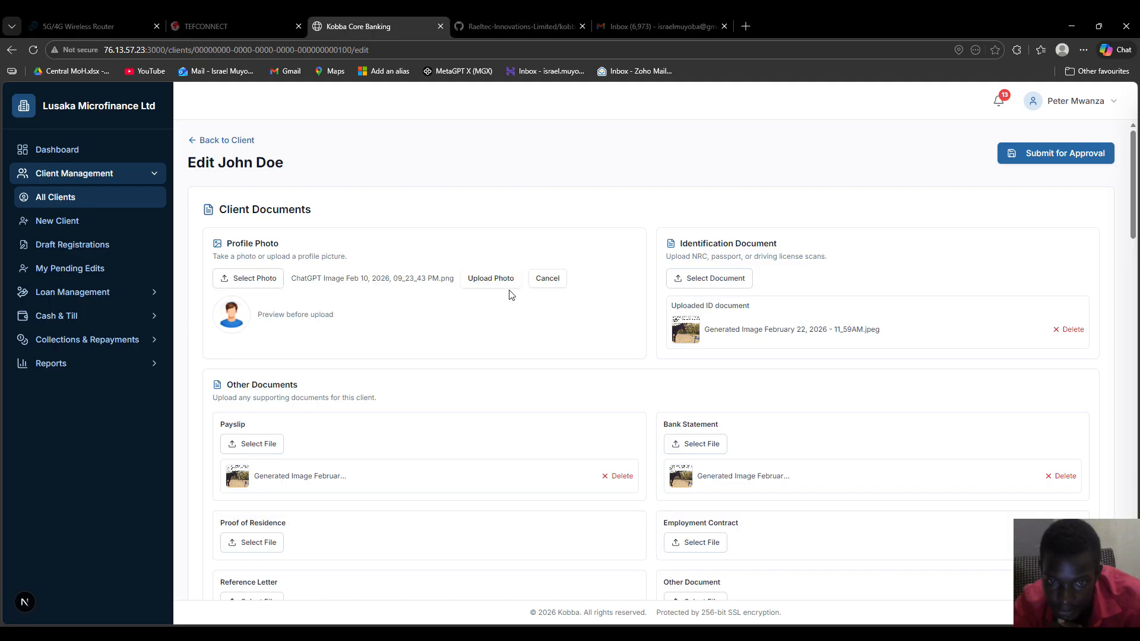
pyautogui.click(473, 283)
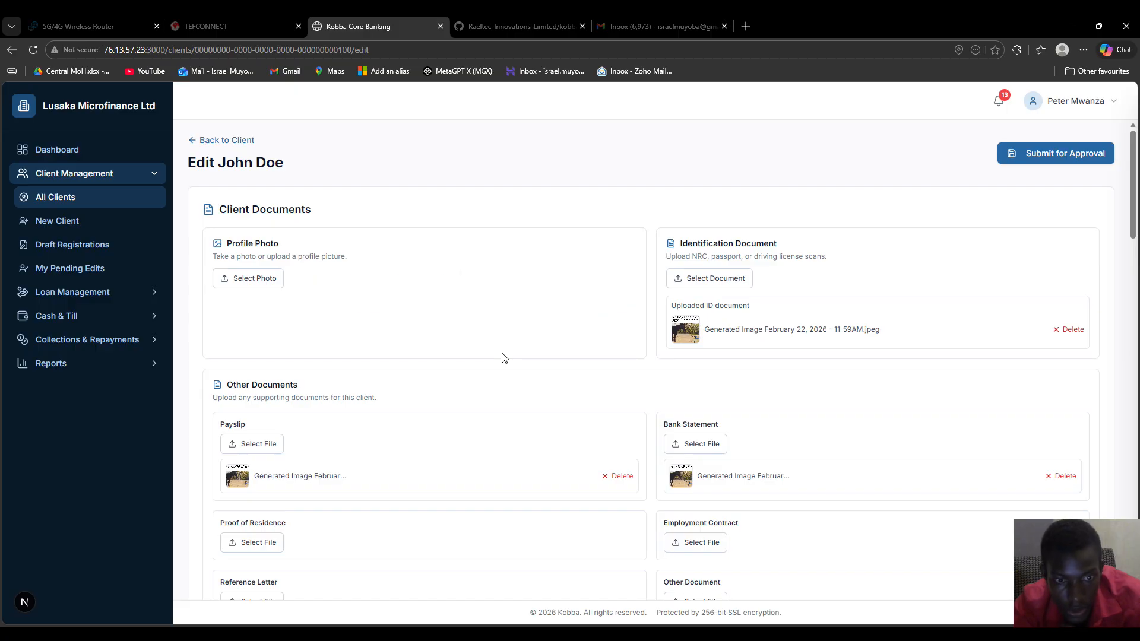
# Choose a file for the Proof of Residence document
pyautogui.scroll(-2, 504, 357)
pyautogui.scroll(-4, 504, 356)
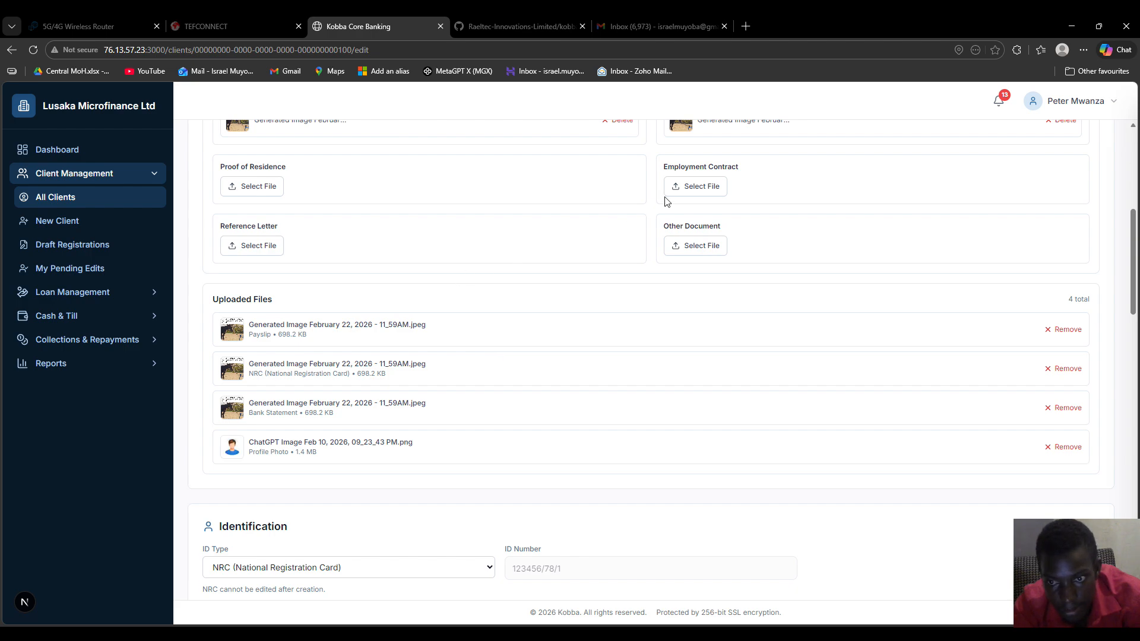
pyautogui.click(247, 194)
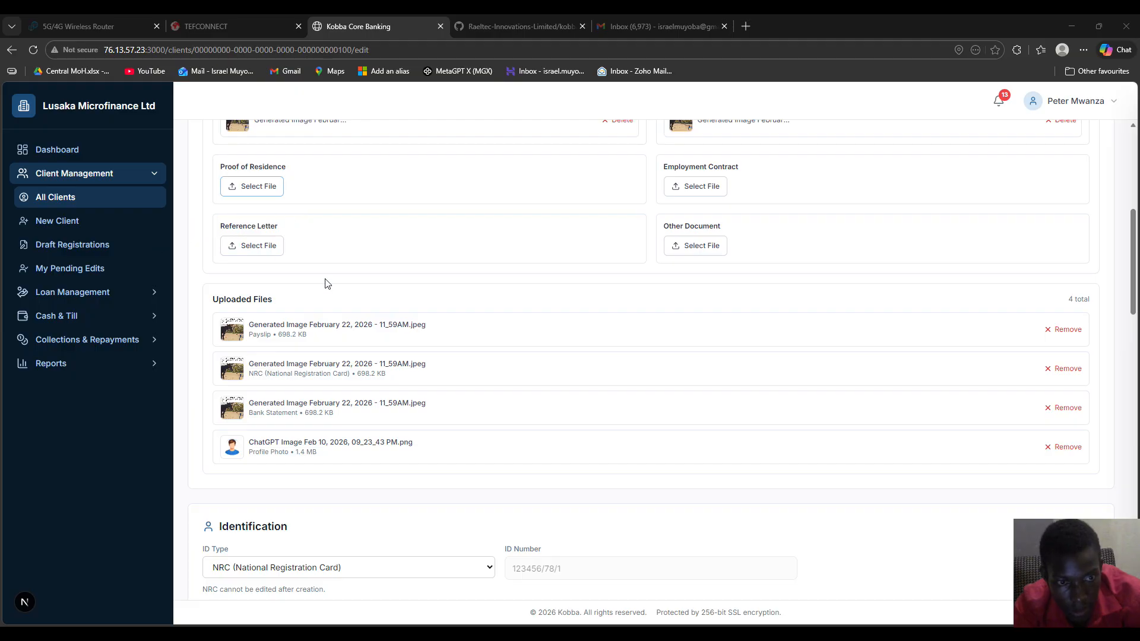
# Upload kobba_test_guide.pdf as proof of residence and raise Number of Children from 0 to 2
pyautogui.click(510, 345)
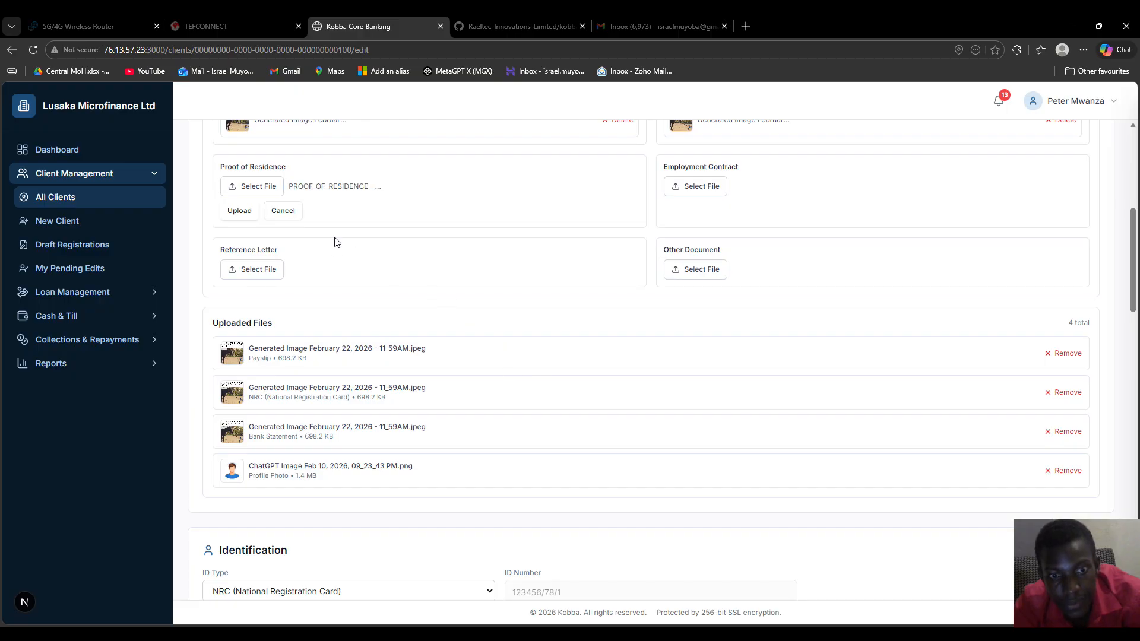
pyautogui.click(241, 215)
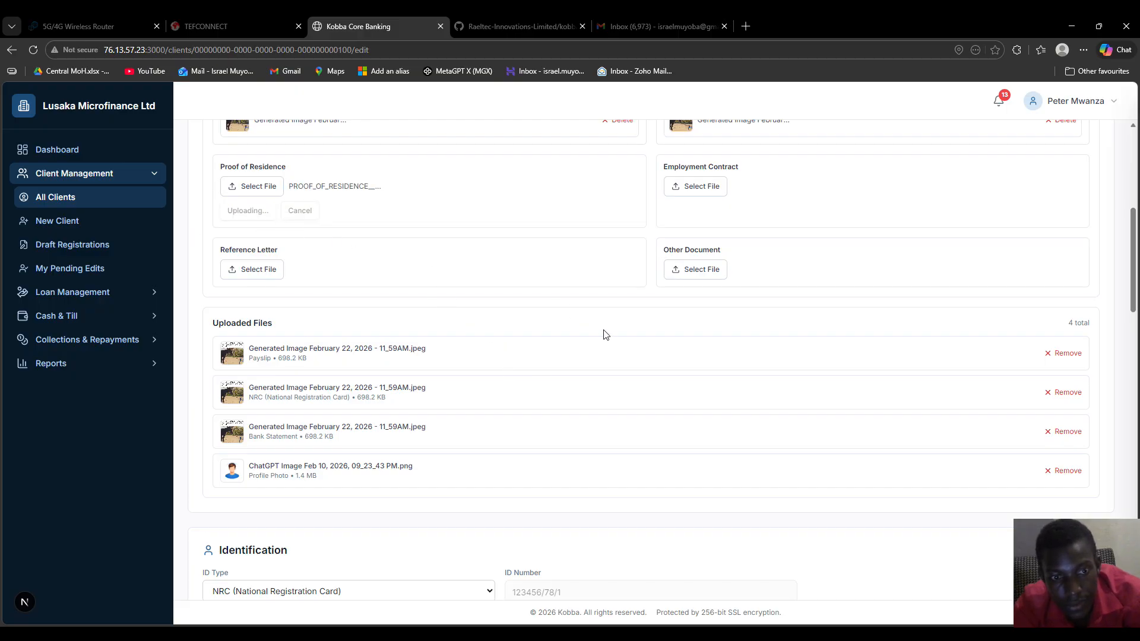
pyautogui.scroll(-7, 611, 324)
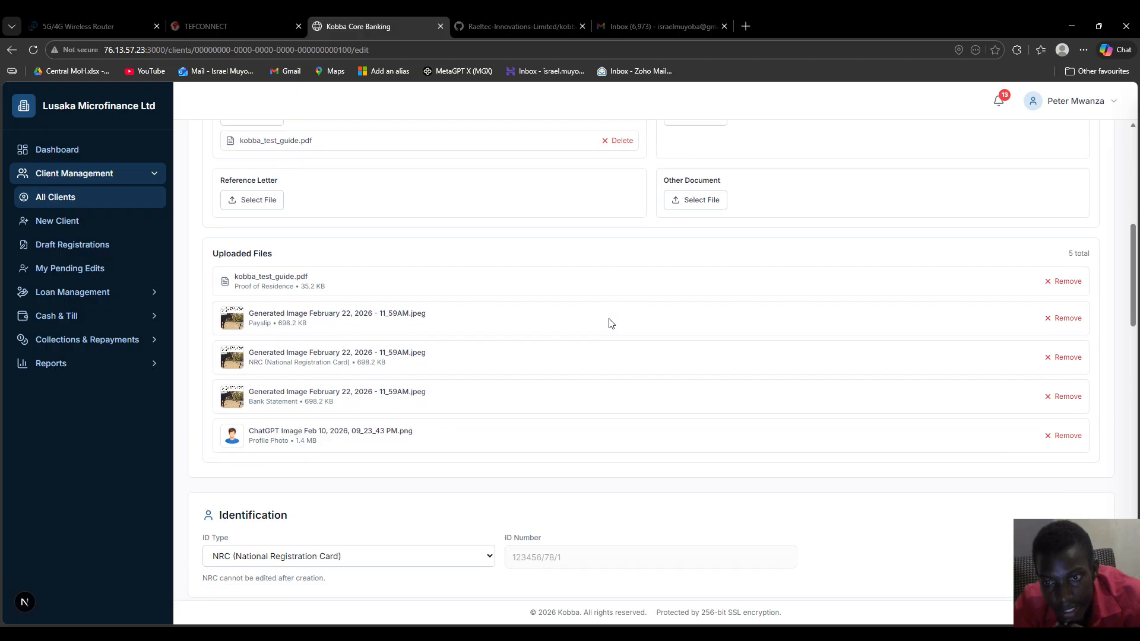
pyautogui.scroll(-2, 612, 324)
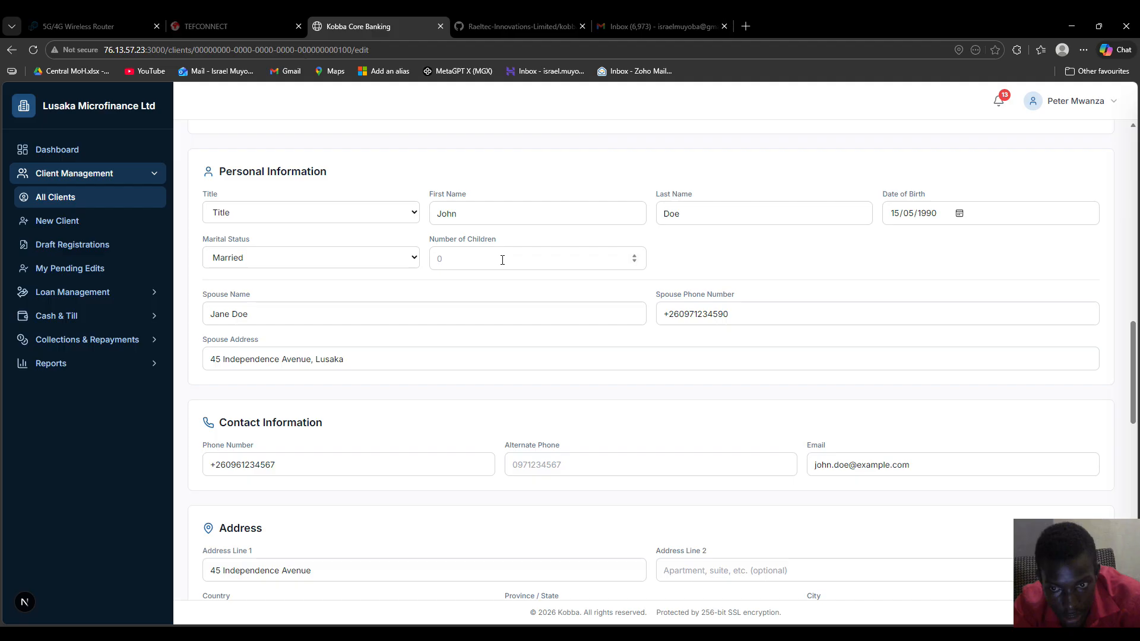
pyautogui.click(635, 256)
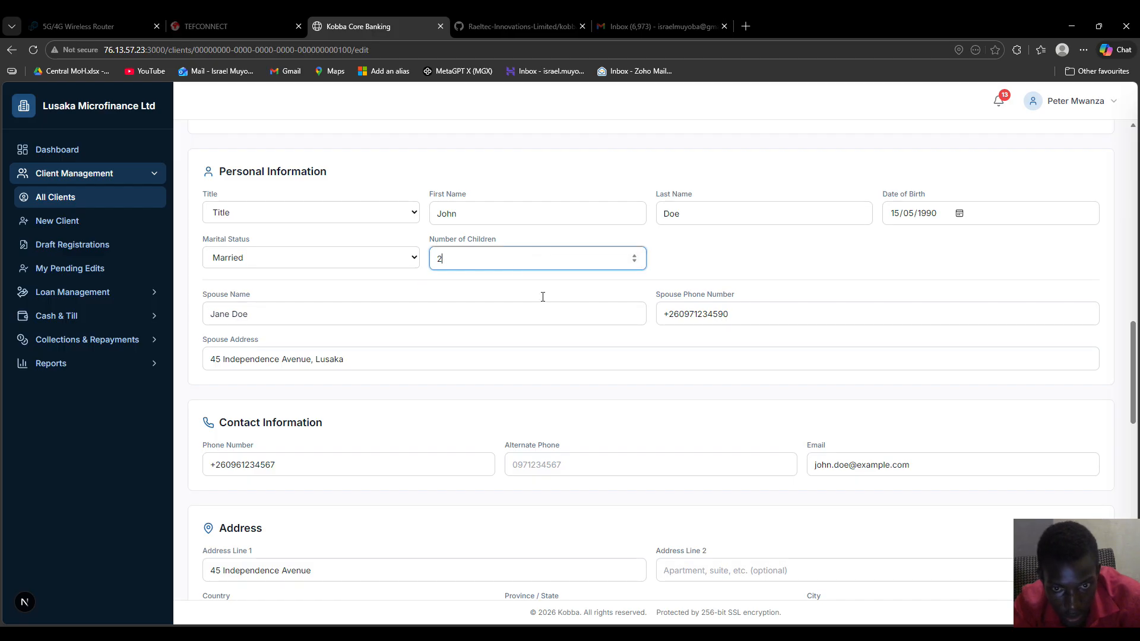
# Submit the client edits for approval with a pasted reason citing a new child and added documents
pyautogui.scroll(15, 723, 397)
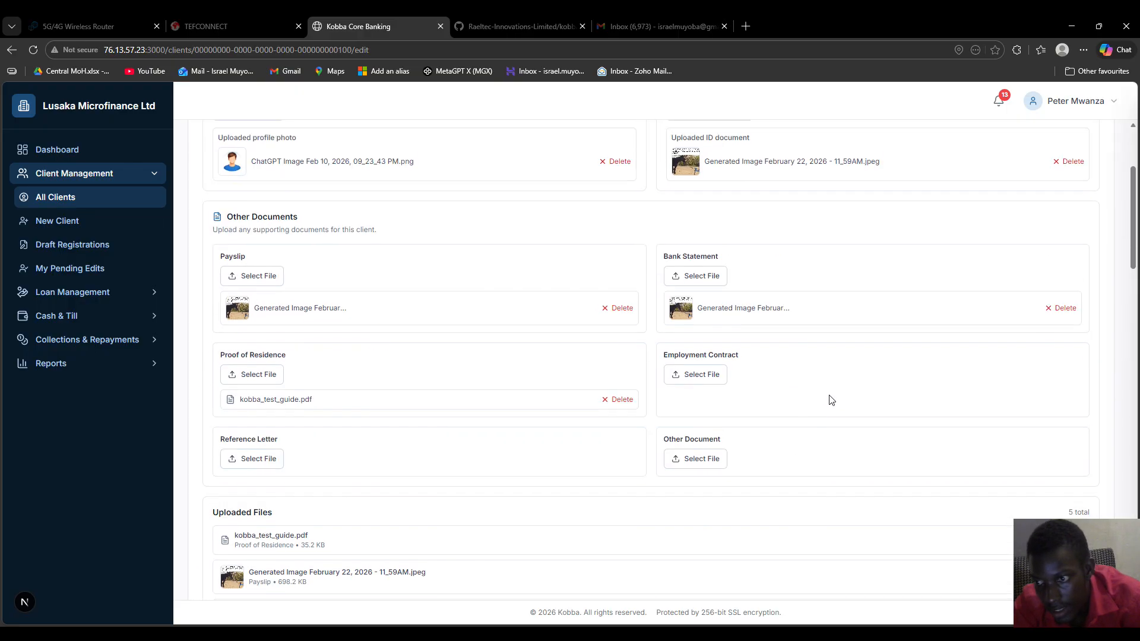
pyautogui.click(1081, 155)
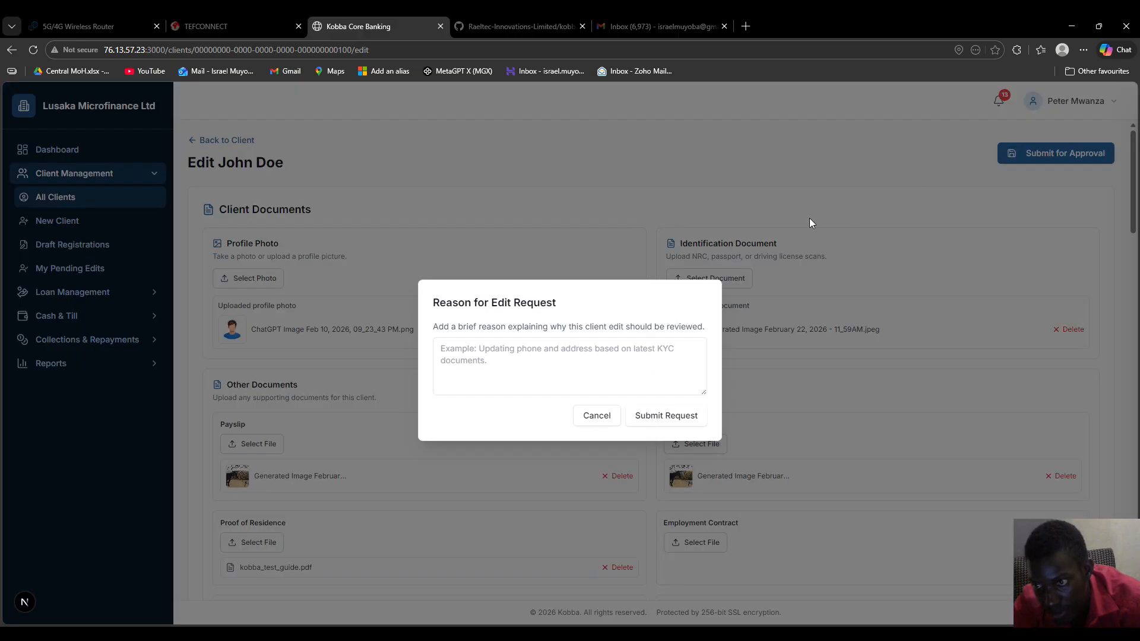
pyautogui.click(515, 361)
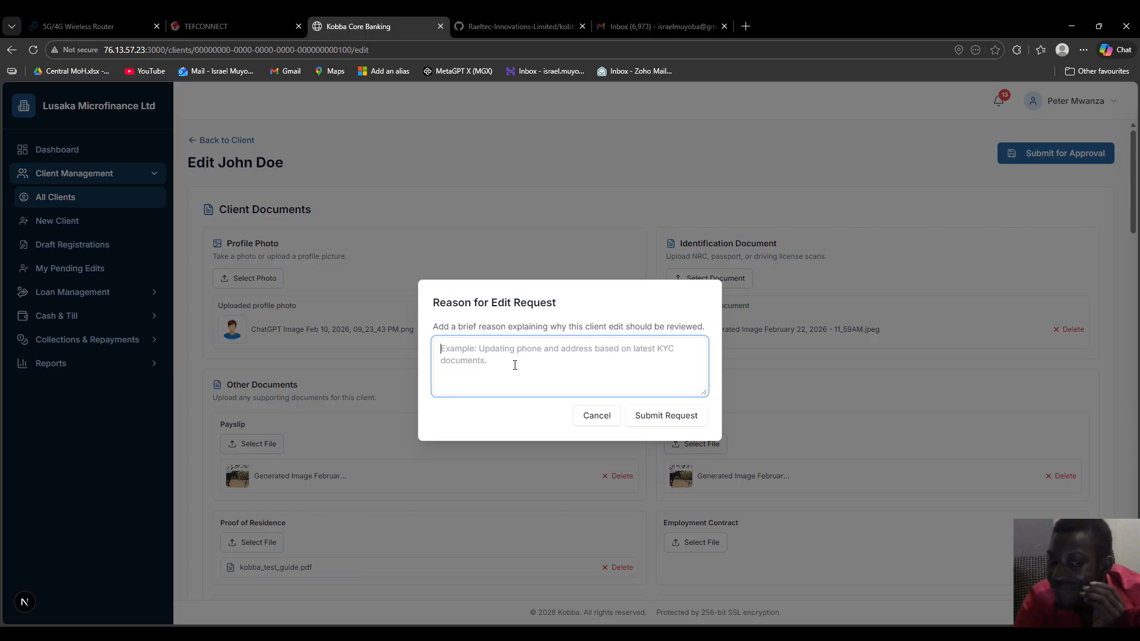
pyautogui.write('Now has a child and we have added new documents')
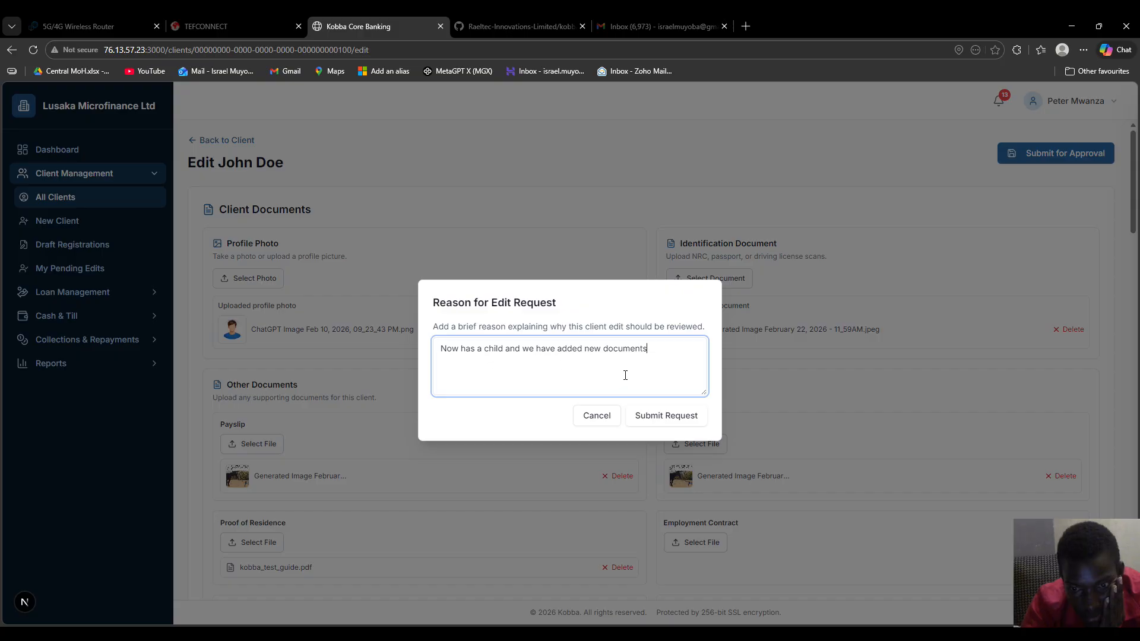
pyautogui.click(668, 417)
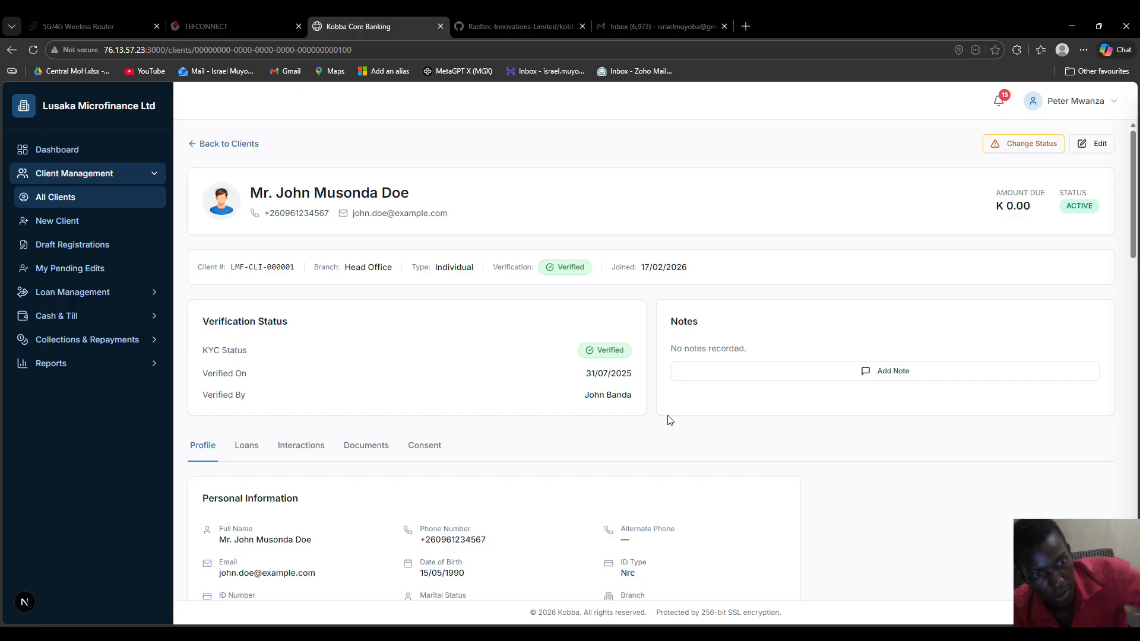
# Confirm the request appears under My Pending Edits, then sign out to the login page
pyautogui.click(35, 265)
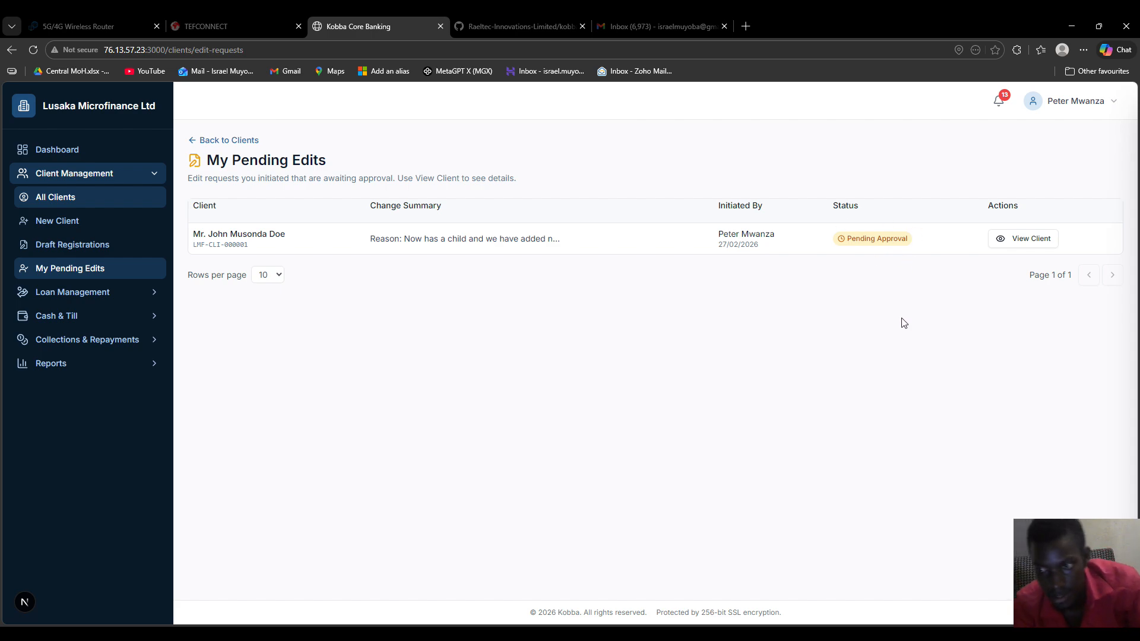
pyautogui.click(1076, 102)
pyautogui.click(1066, 136)
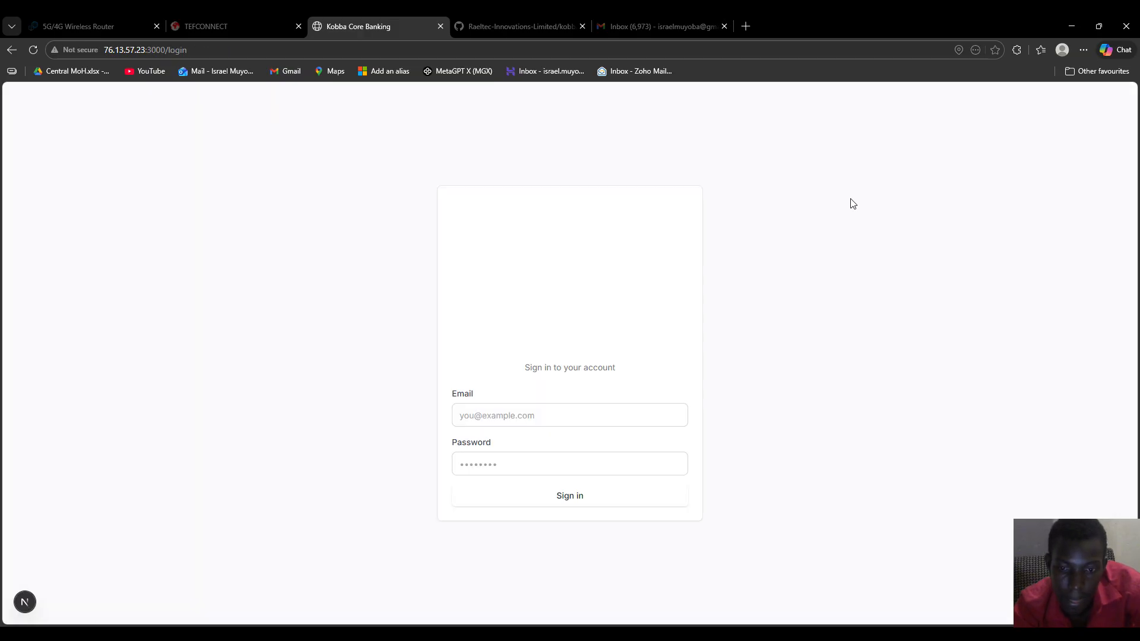
pyautogui.click(522, 416)
# Sign in as the operations manager and open the Client Edit Approval Needed notification
pyautogui.click(525, 503)
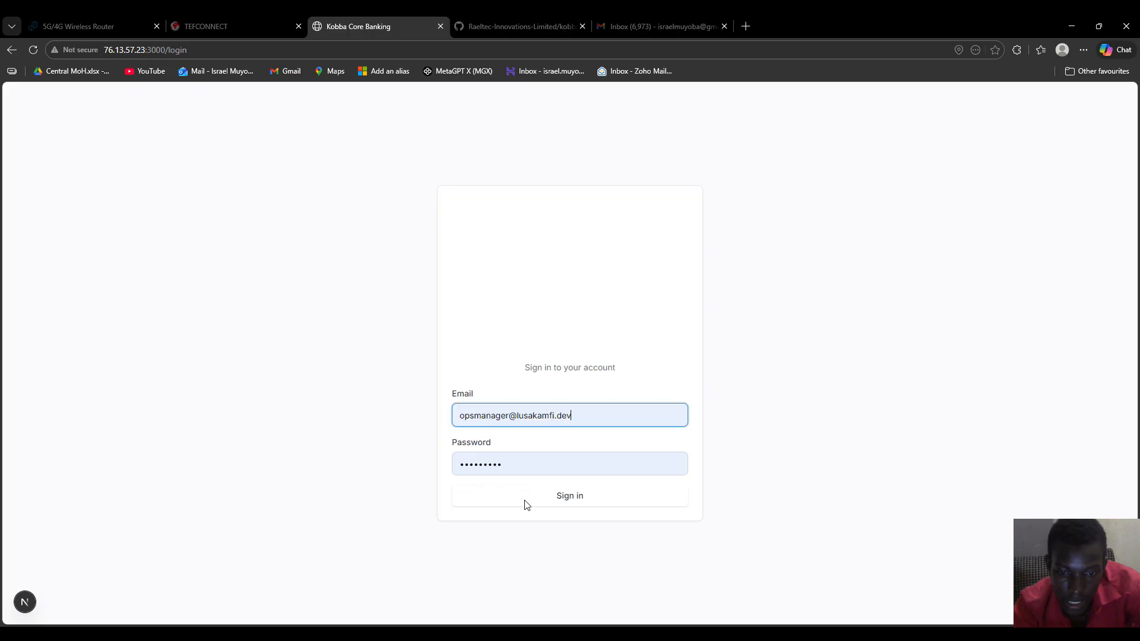
pyautogui.click(558, 493)
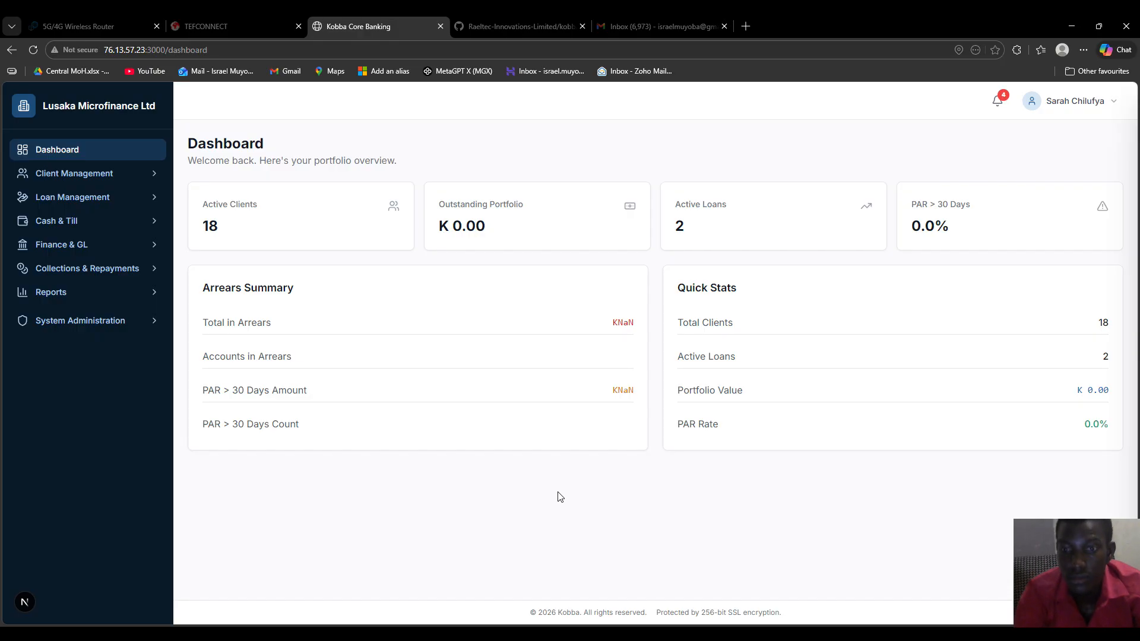
pyautogui.click(999, 102)
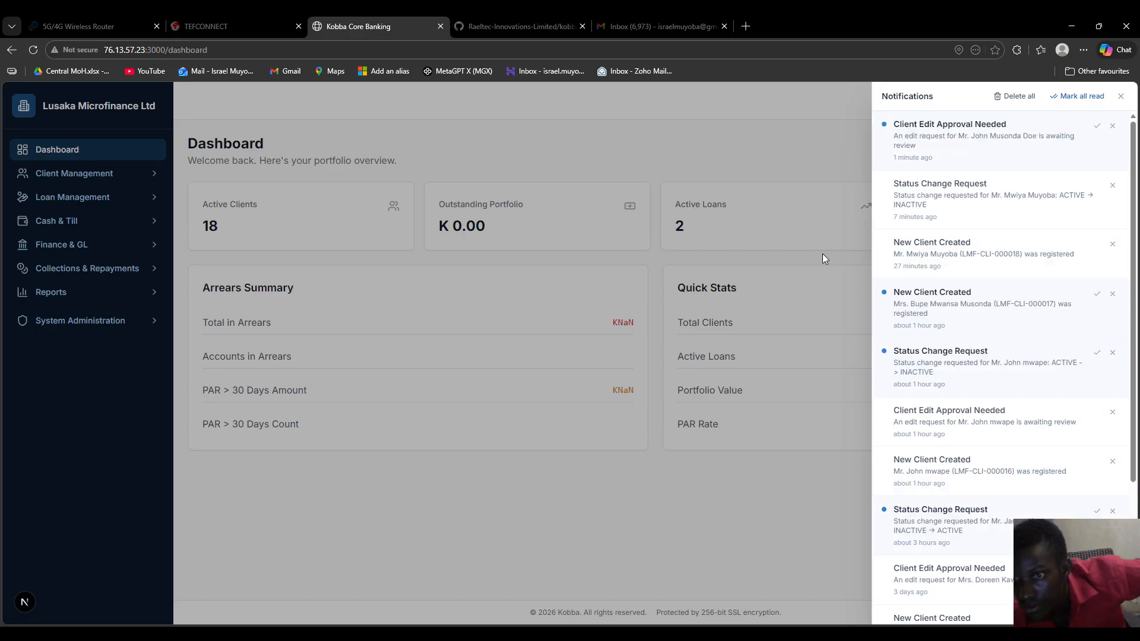
pyautogui.click(941, 155)
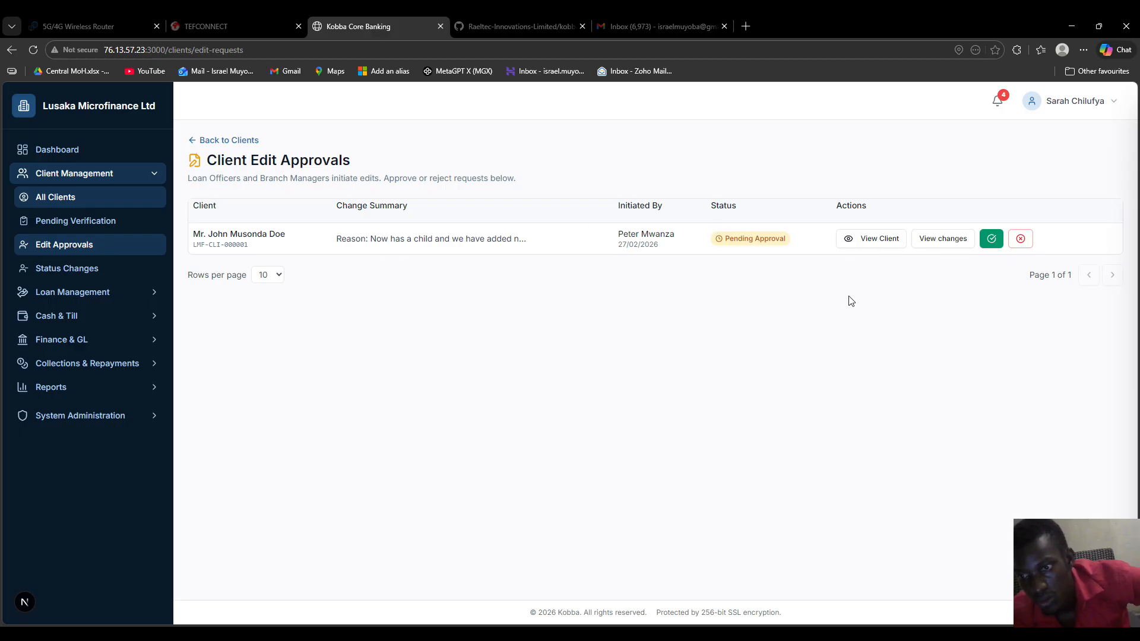
# Review the client's proposed field changes, then close the review to return to Client Edit Approvals
pyautogui.click(947, 242)
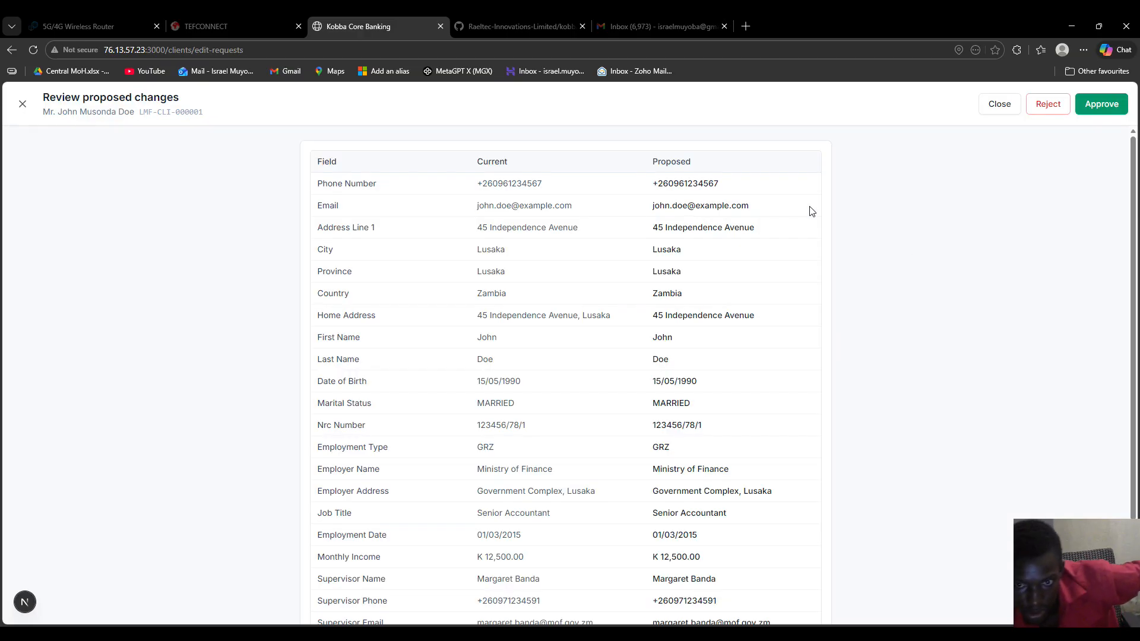
pyautogui.scroll(-2, 640, 363)
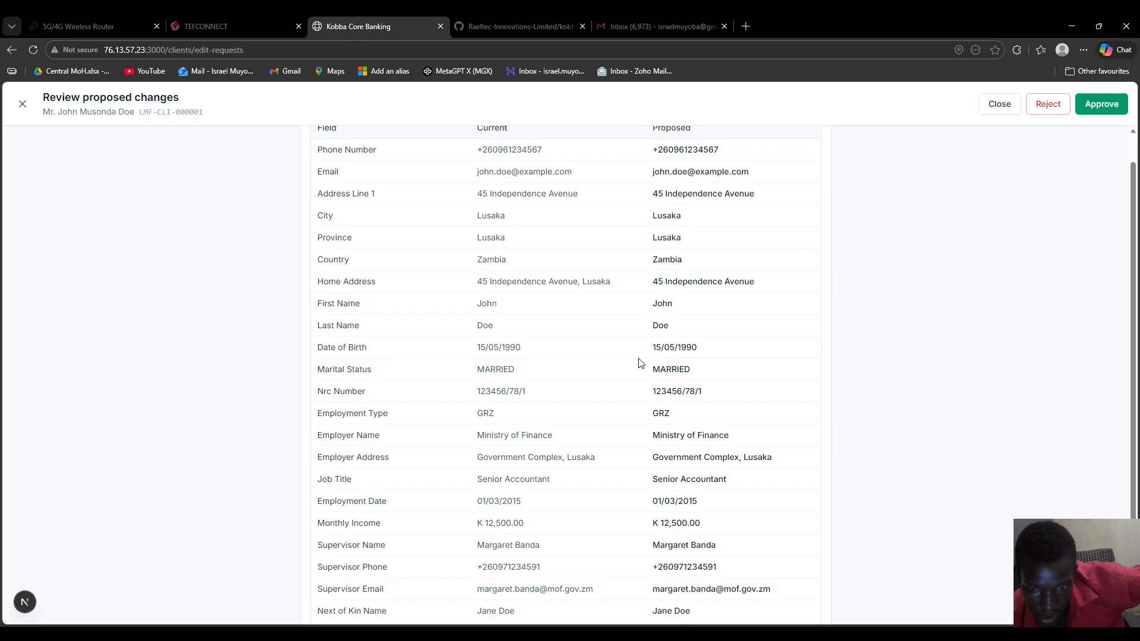
pyautogui.scroll(2, 639, 364)
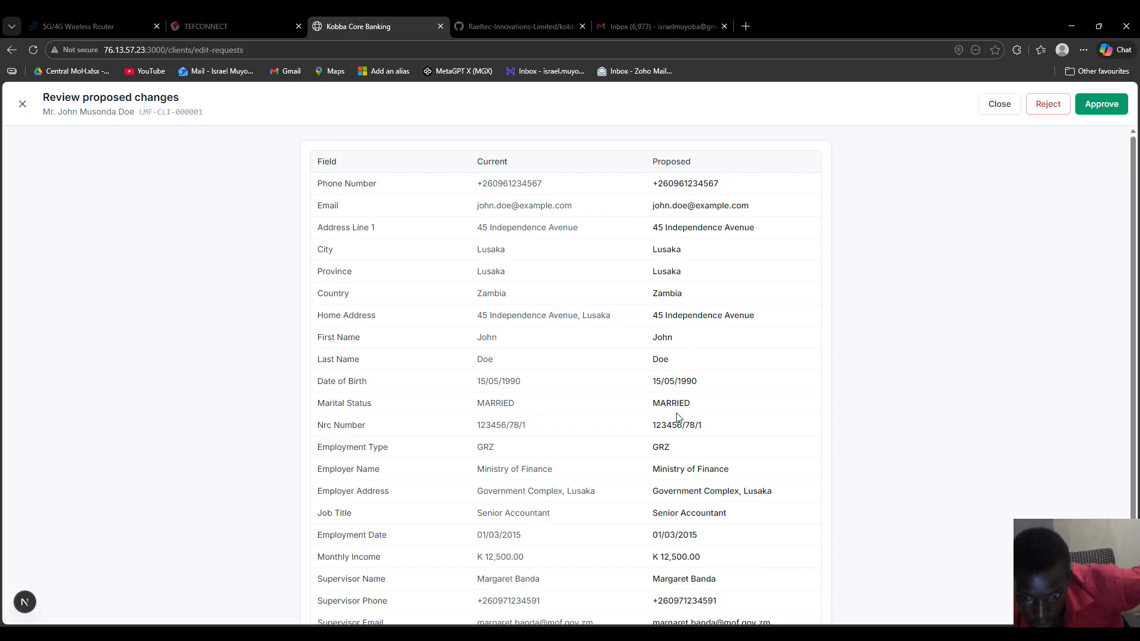
pyautogui.scroll(-2, 679, 417)
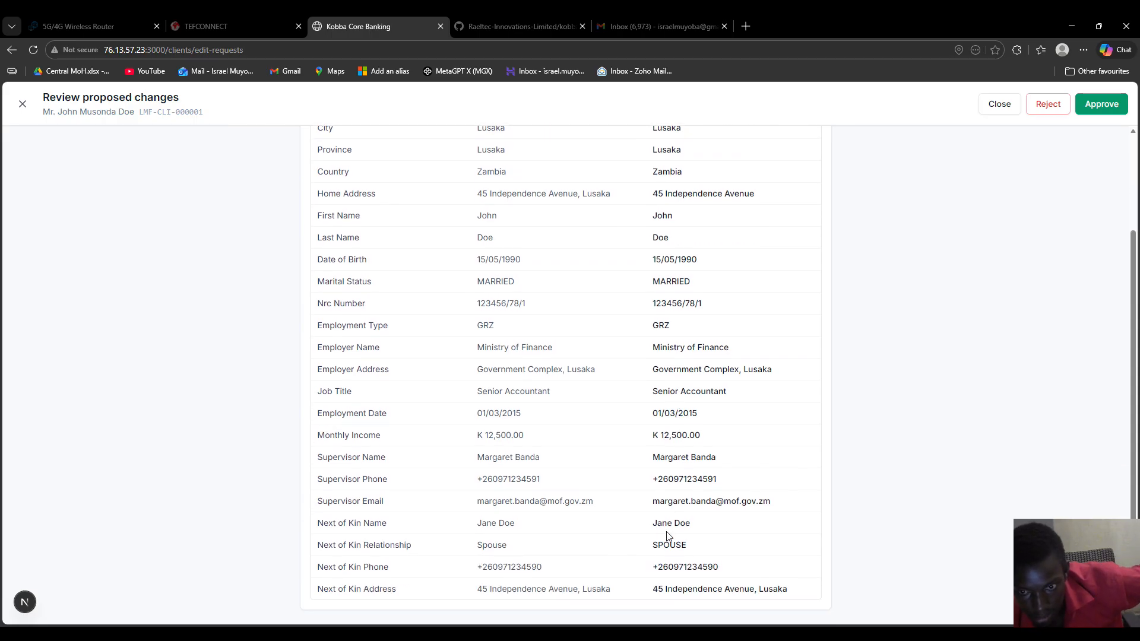
pyautogui.scroll(2, 668, 538)
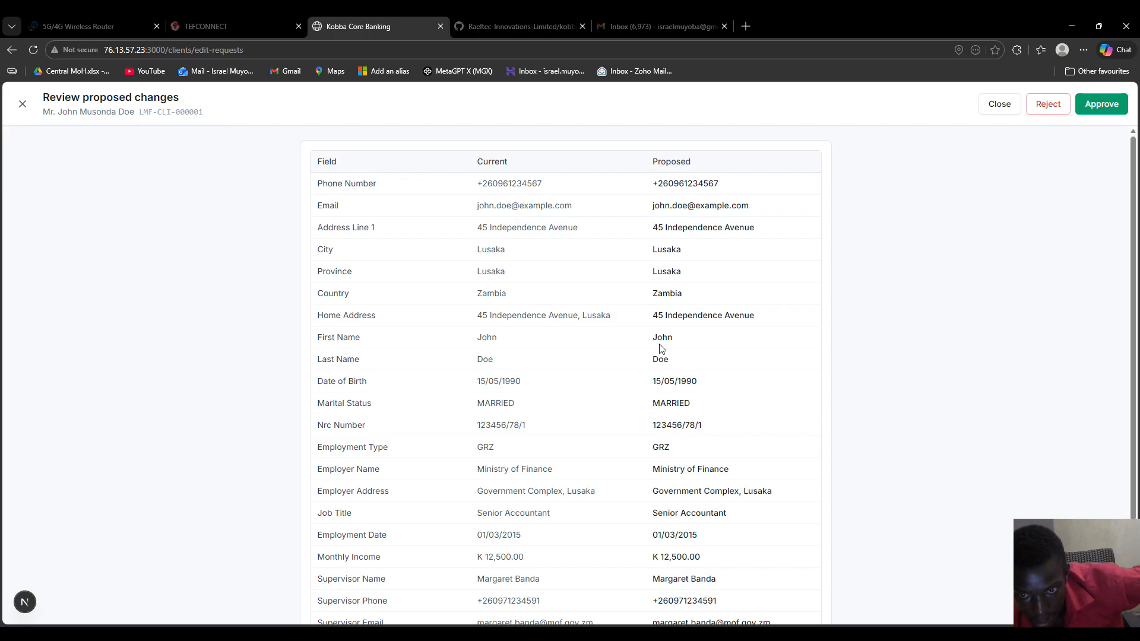
pyautogui.scroll(-2, 661, 356)
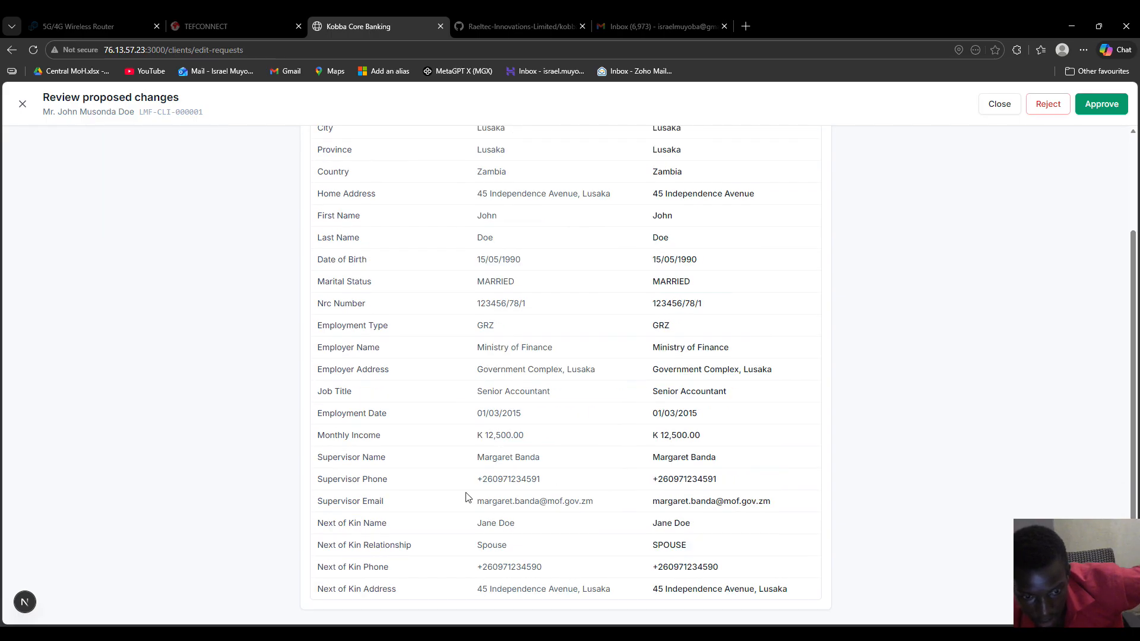
pyautogui.scroll(2, 683, 497)
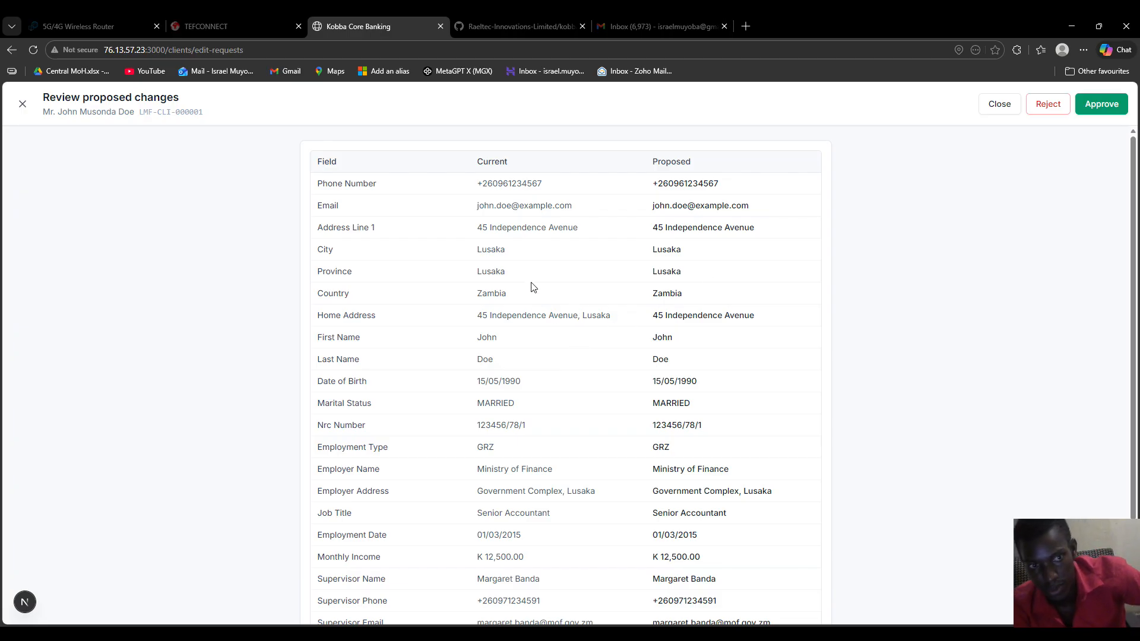
pyautogui.click(1001, 109)
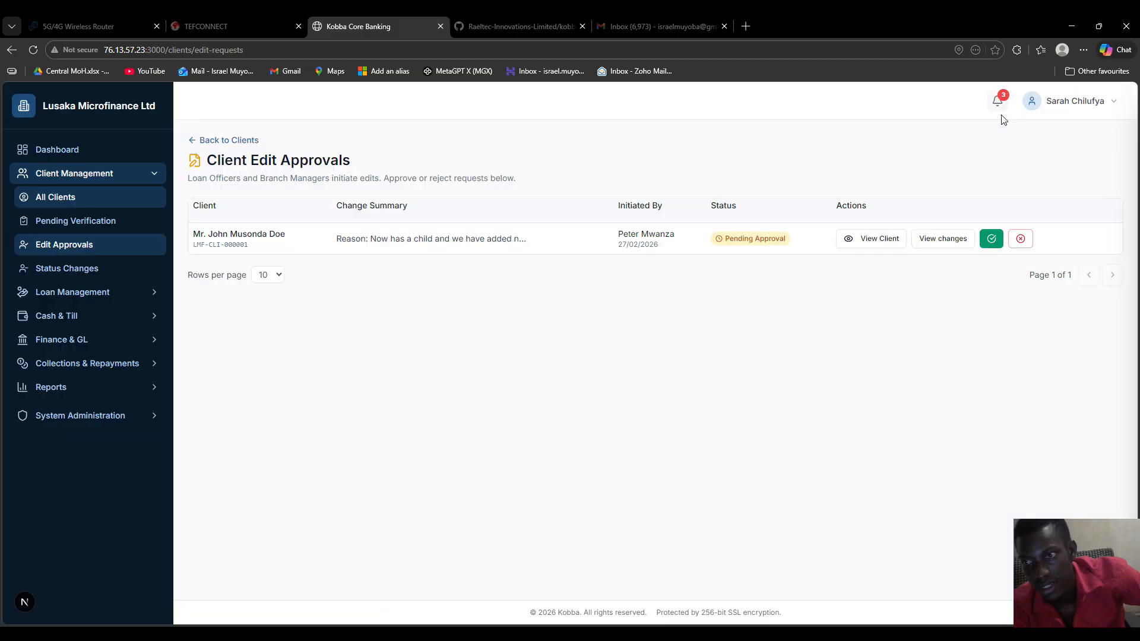
pyautogui.click(871, 240)
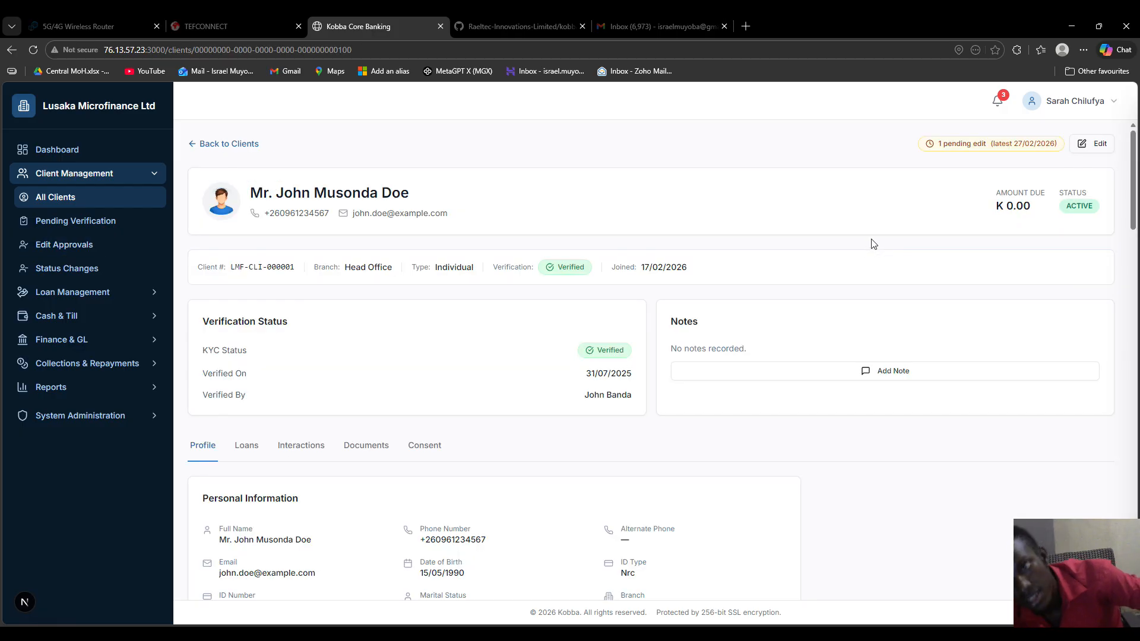
pyautogui.scroll(-5, 547, 254)
pyautogui.scroll(5, 547, 254)
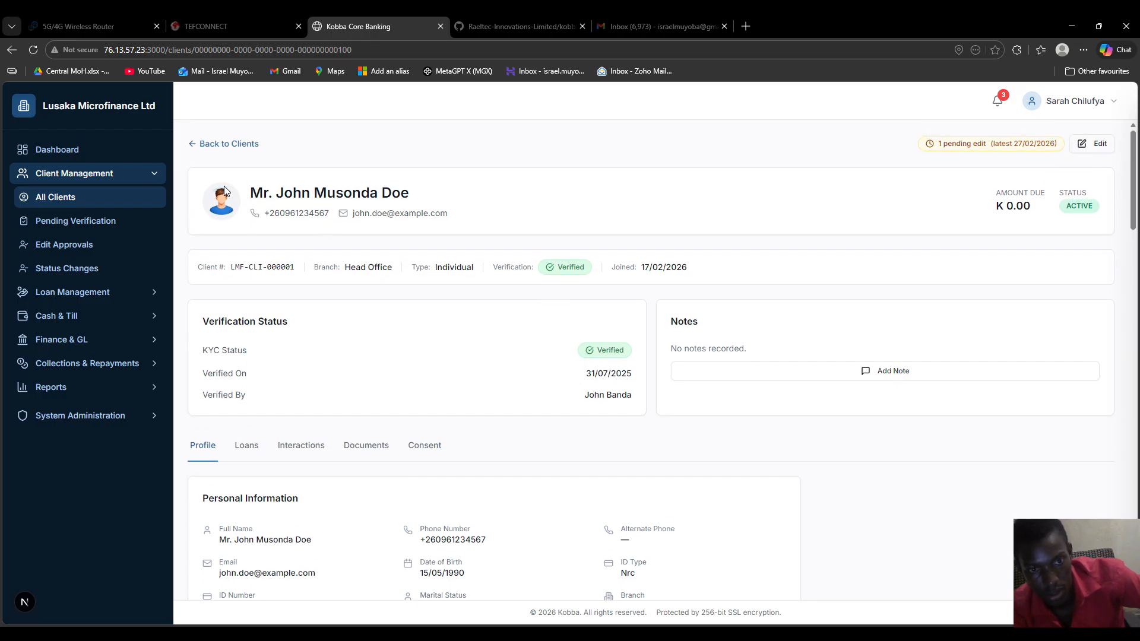
pyautogui.scroll(-1, 618, 270)
pyautogui.scroll(-10, 618, 271)
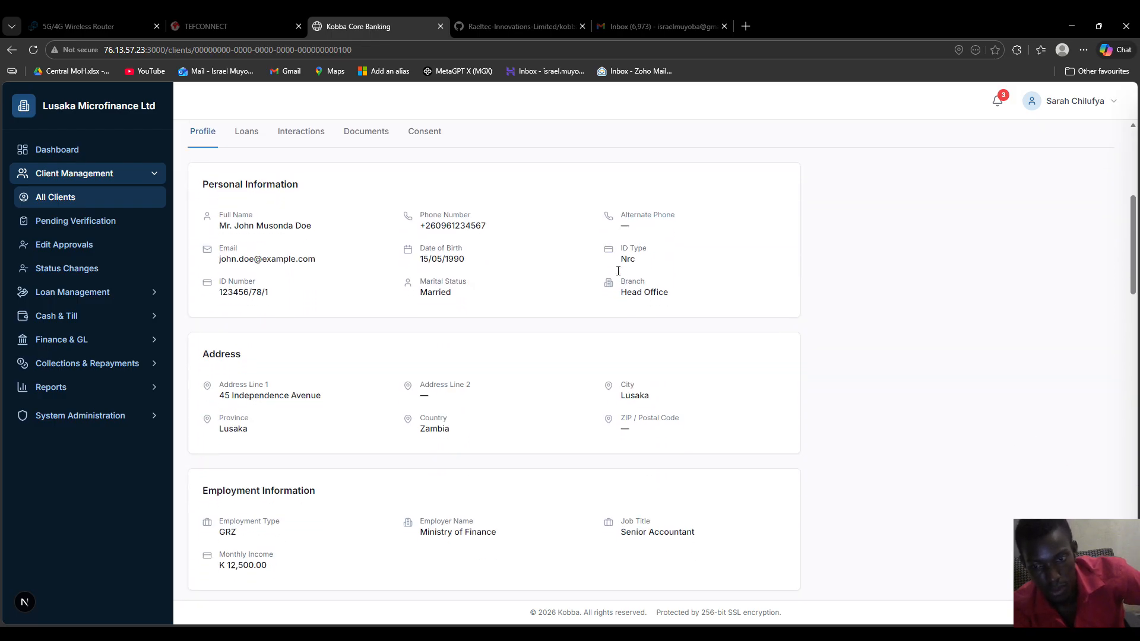
pyautogui.scroll(-6, 619, 271)
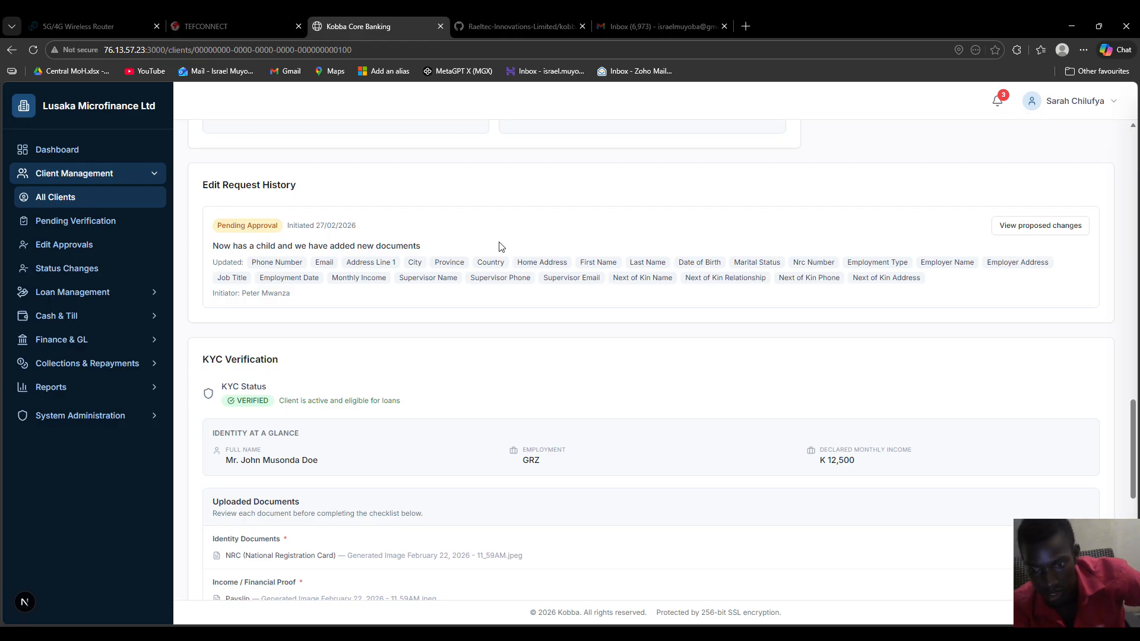
pyautogui.scroll(4, 498, 246)
pyautogui.scroll(12, 498, 247)
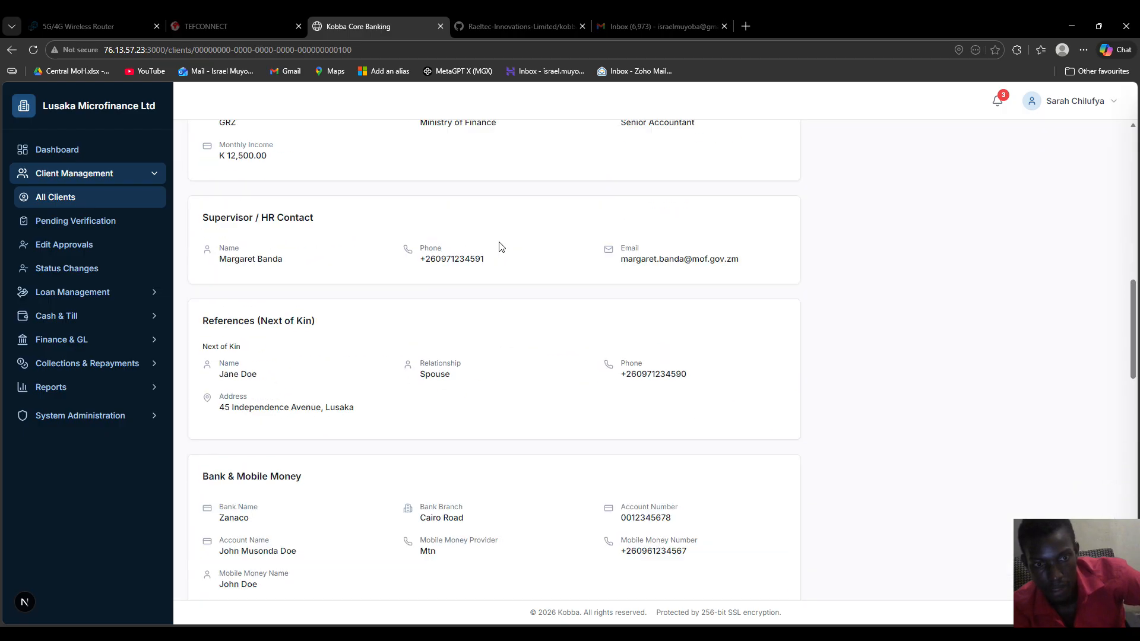
pyautogui.click(359, 446)
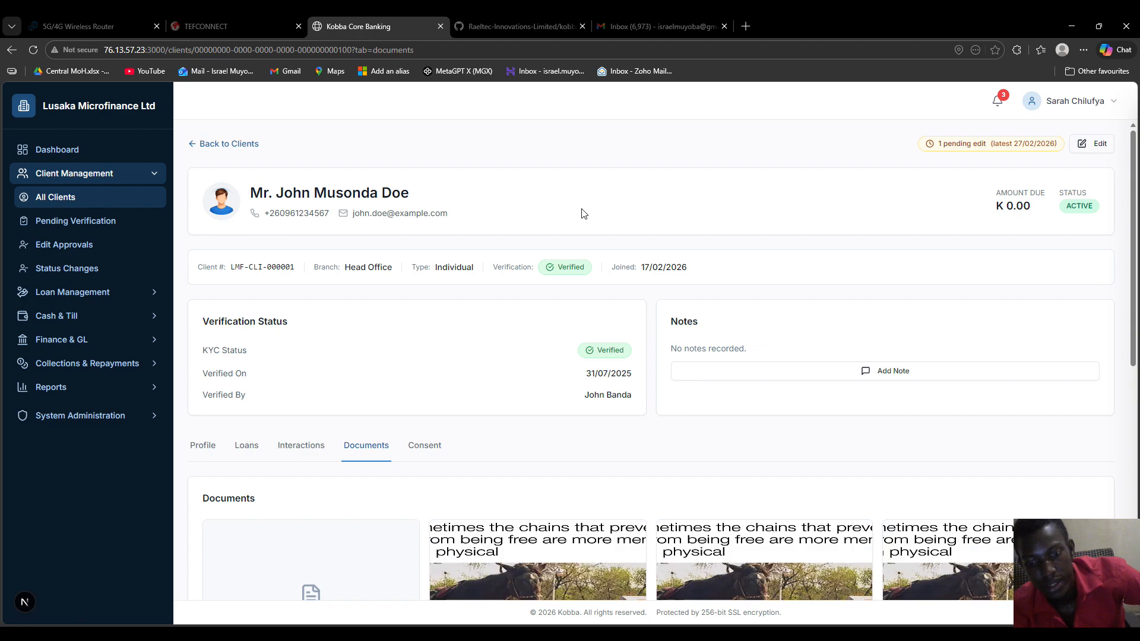
pyautogui.scroll(-5, 527, 241)
pyautogui.scroll(-1, 527, 241)
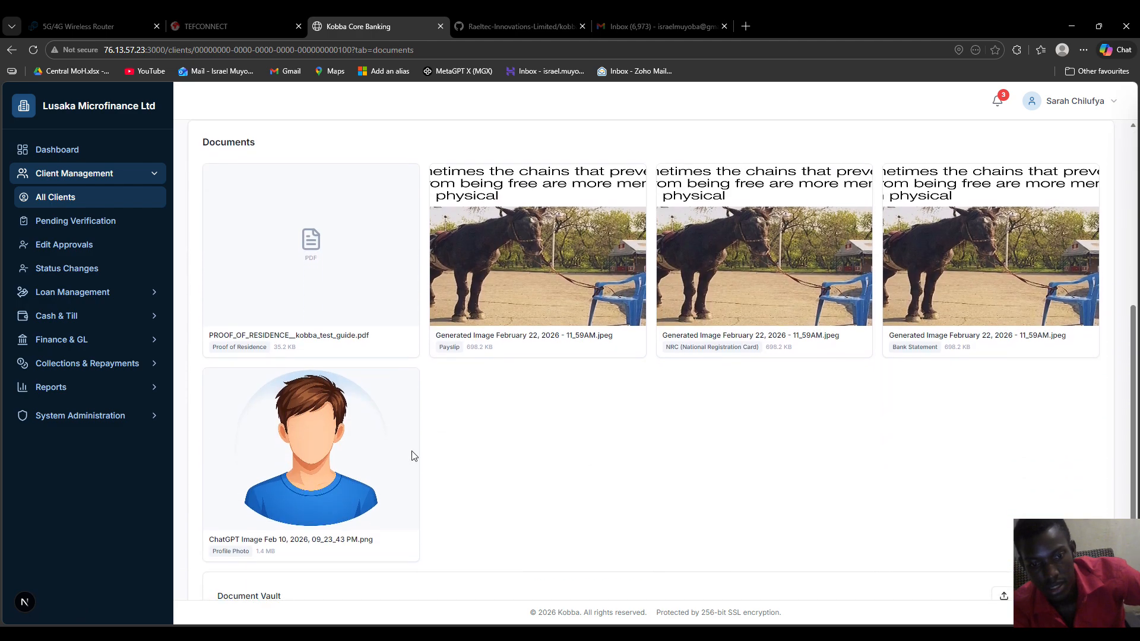
pyautogui.moveTo(336, 471)
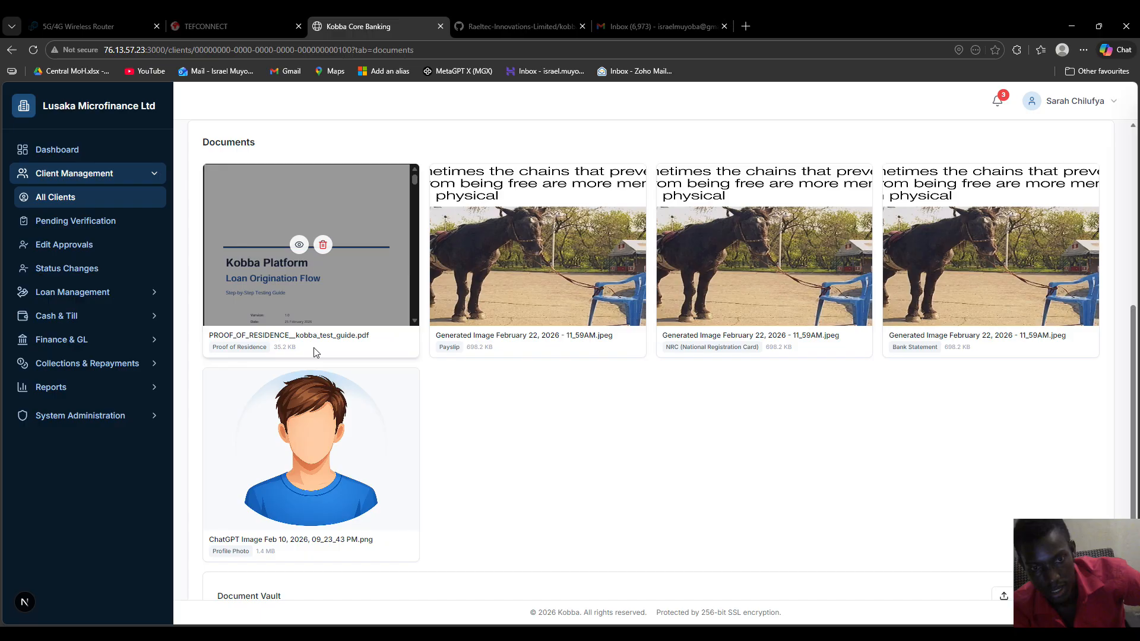
pyautogui.scroll(-2, 312, 380)
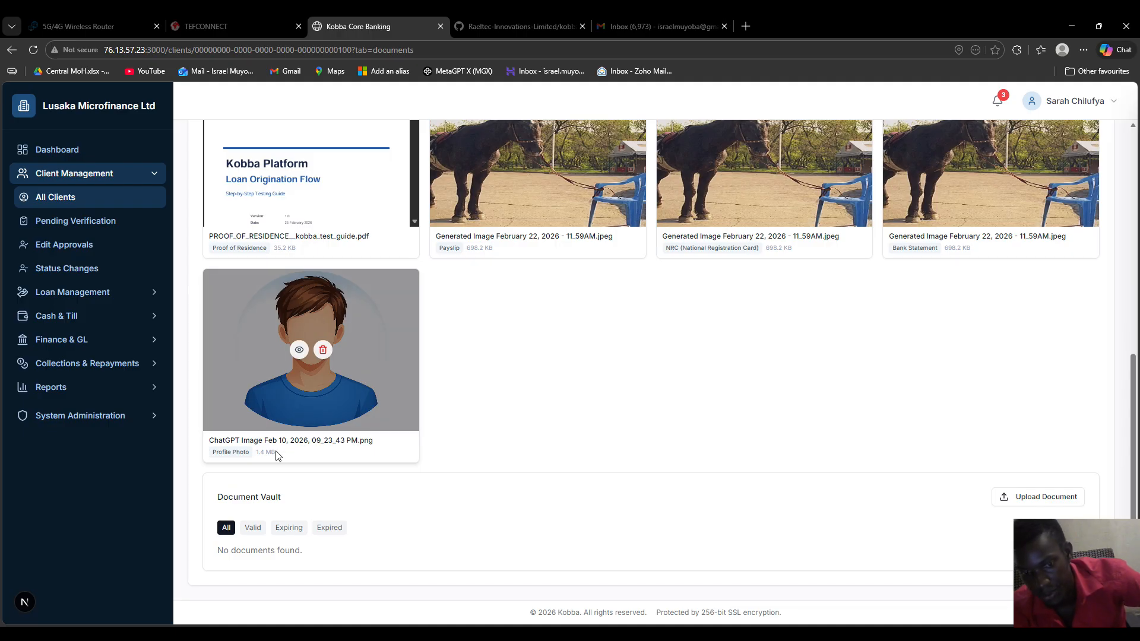
pyautogui.scroll(7, 387, 440)
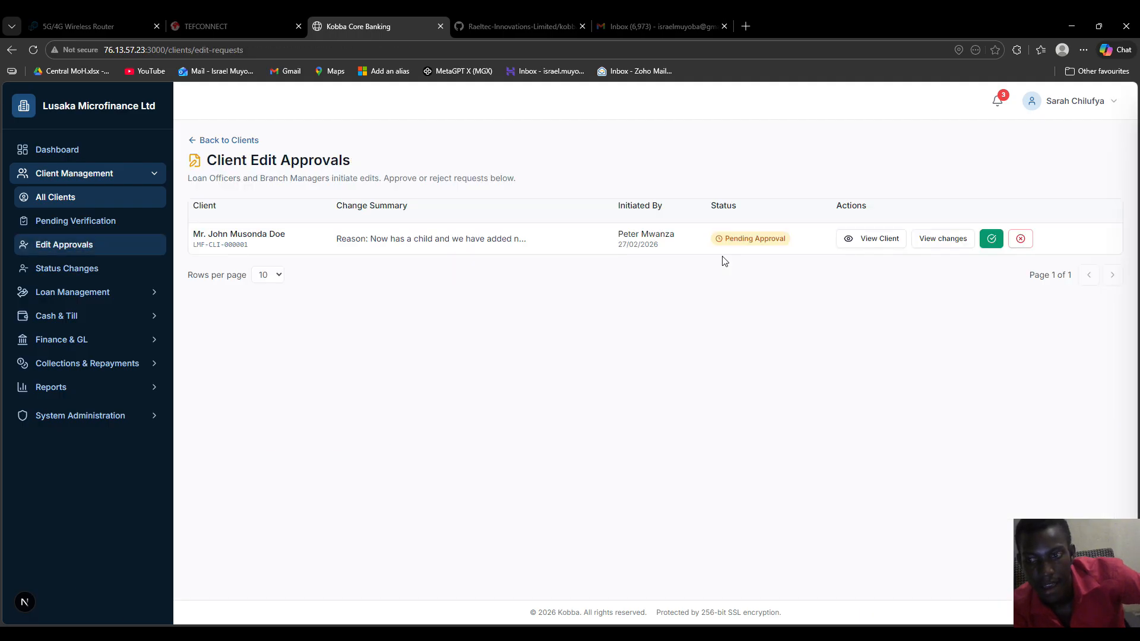
# Approve the client's pending edit request, leaving no pending requests in the list
pyautogui.click(993, 239)
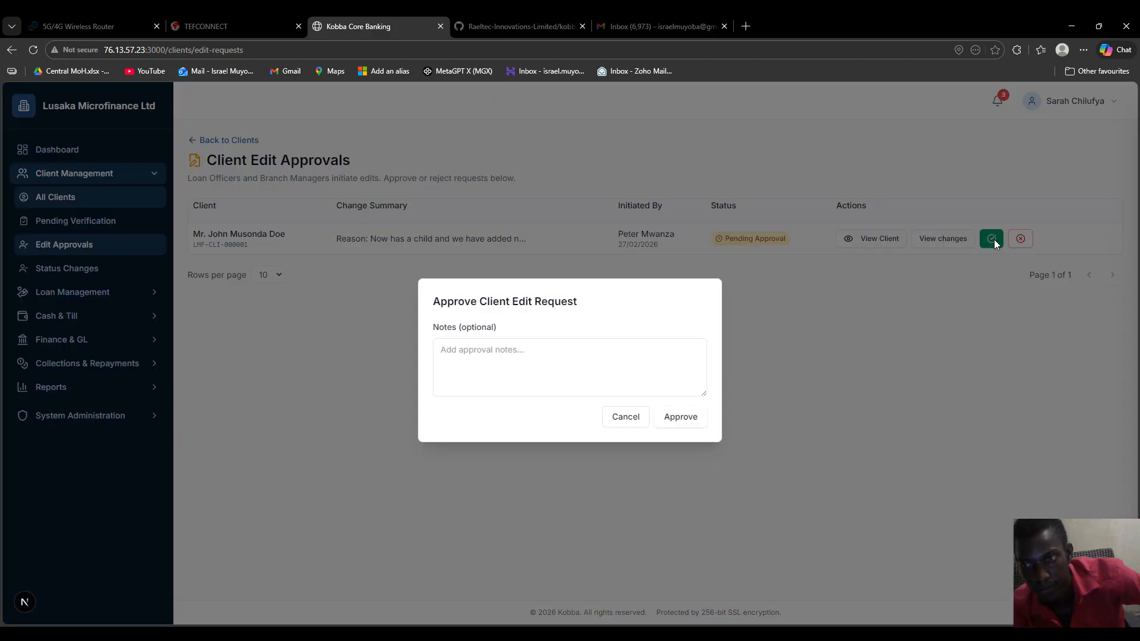
pyautogui.click(681, 418)
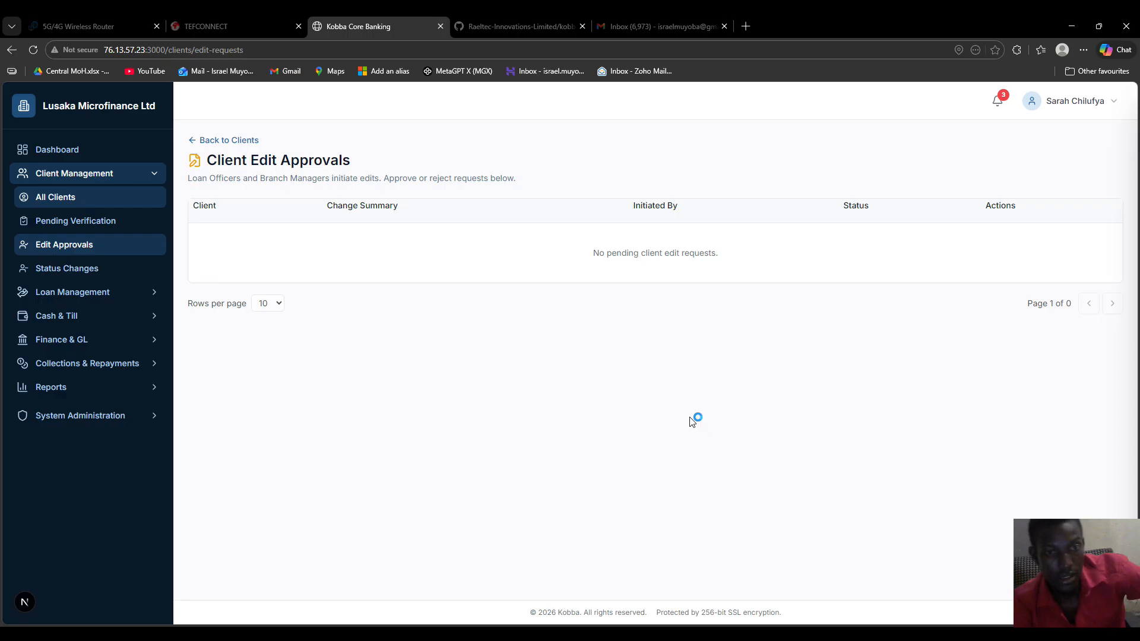
pyautogui.click(1081, 107)
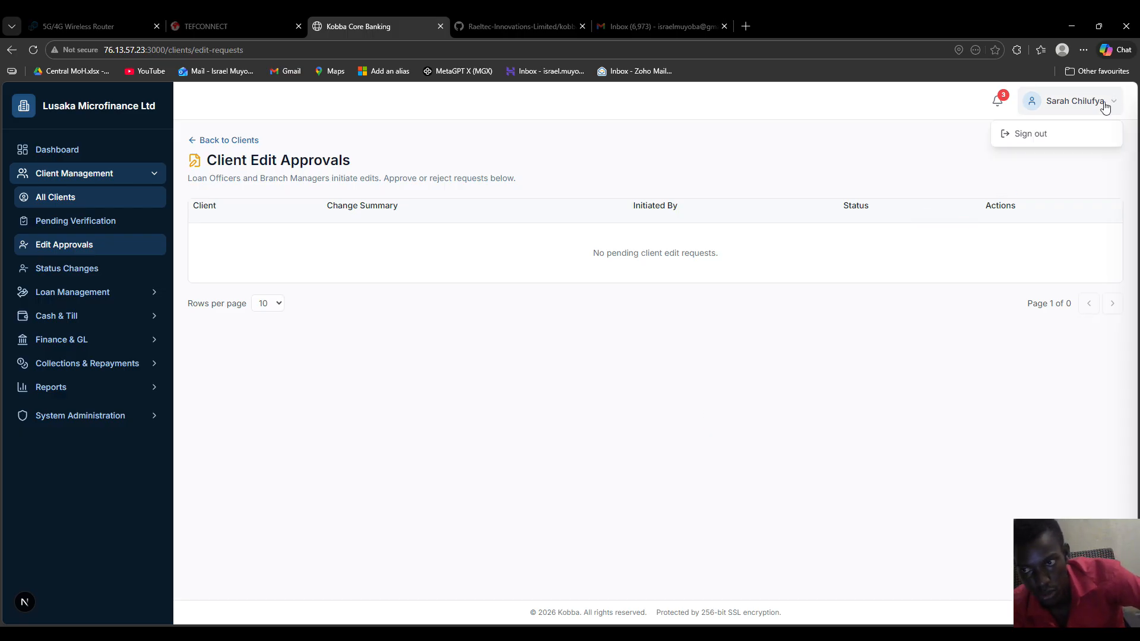
# Sign out and sign back in as the loan officer using the saved credentials
pyautogui.click(1034, 136)
pyautogui.click(491, 419)
pyautogui.click(491, 463)
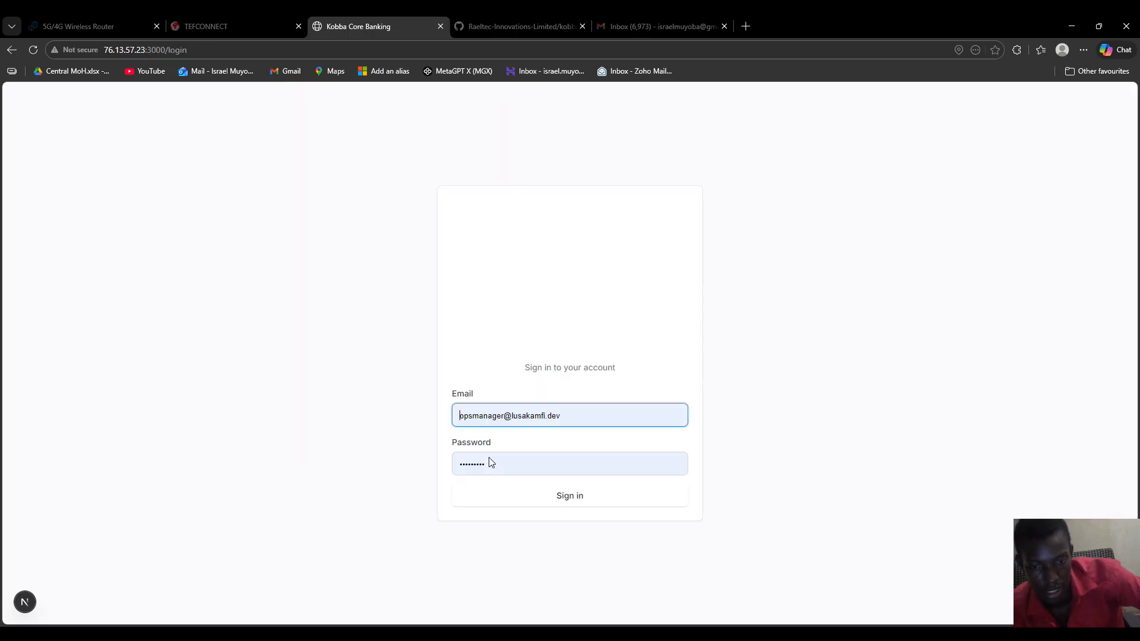
pyautogui.click(515, 507)
pyautogui.click(572, 502)
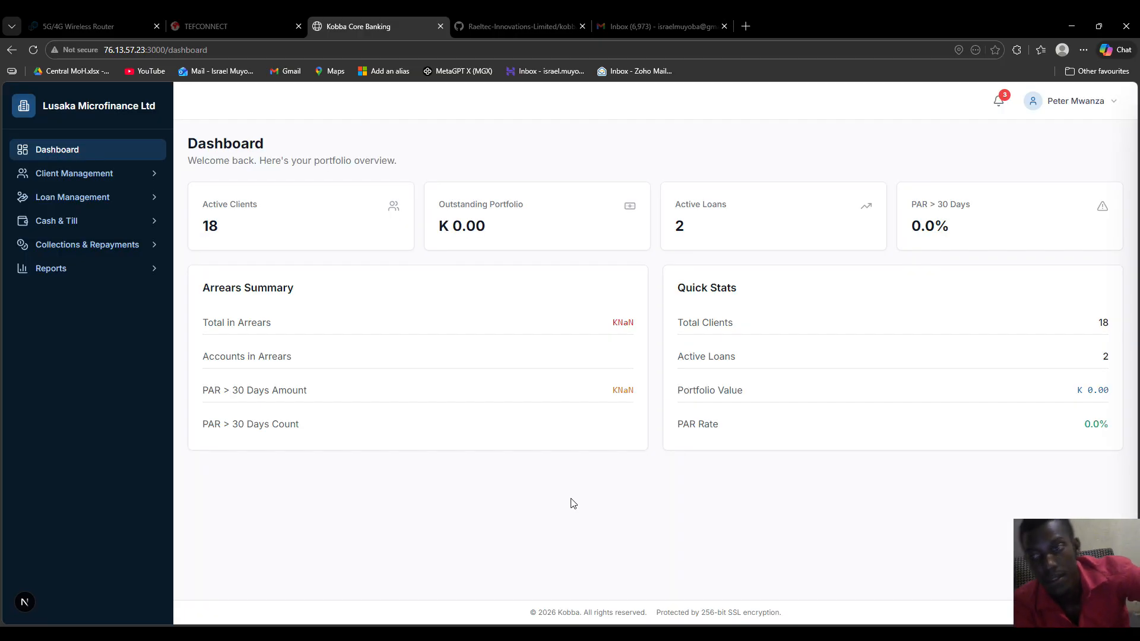
# Check the client's updated profile from the Client Edit Approved notification, then view My Pending Edits
pyautogui.click(999, 103)
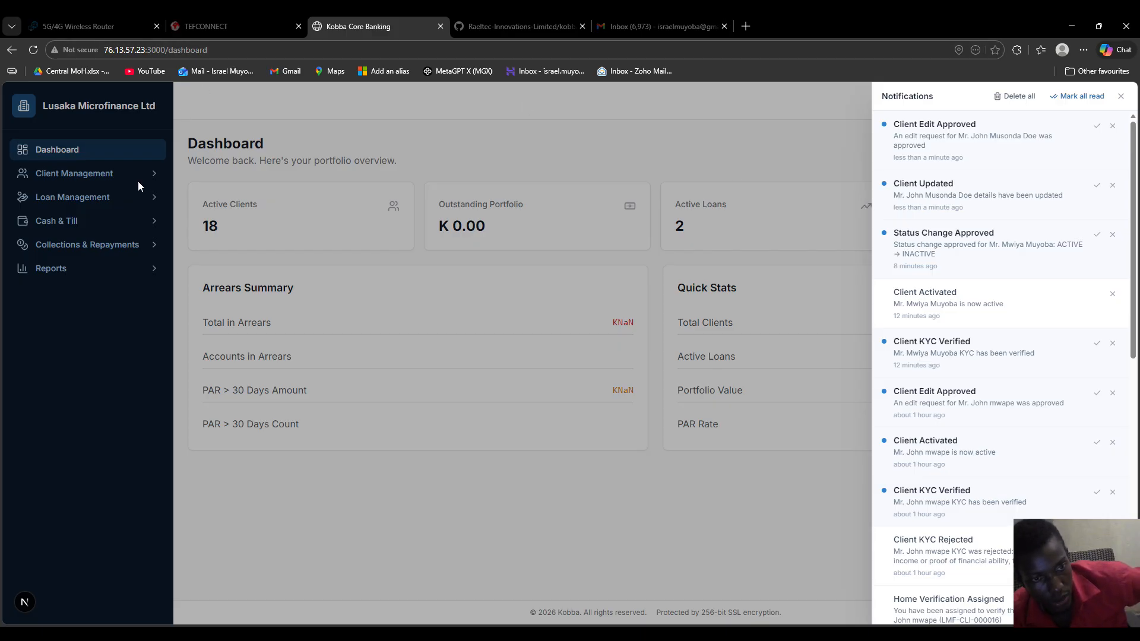
pyautogui.click(932, 145)
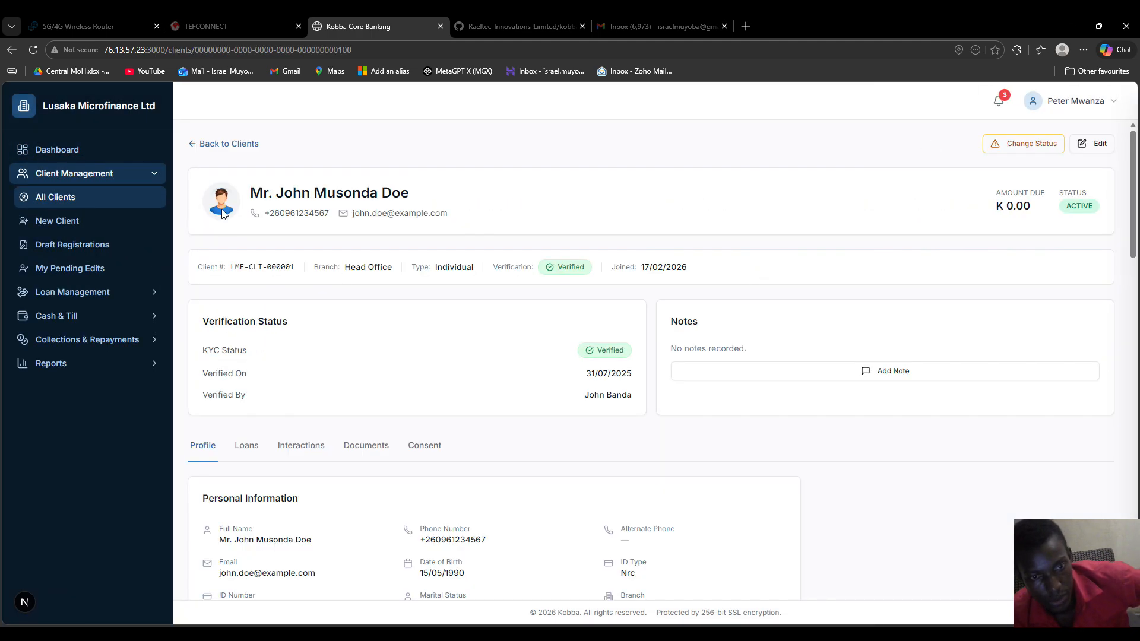
pyautogui.scroll(-12, 526, 375)
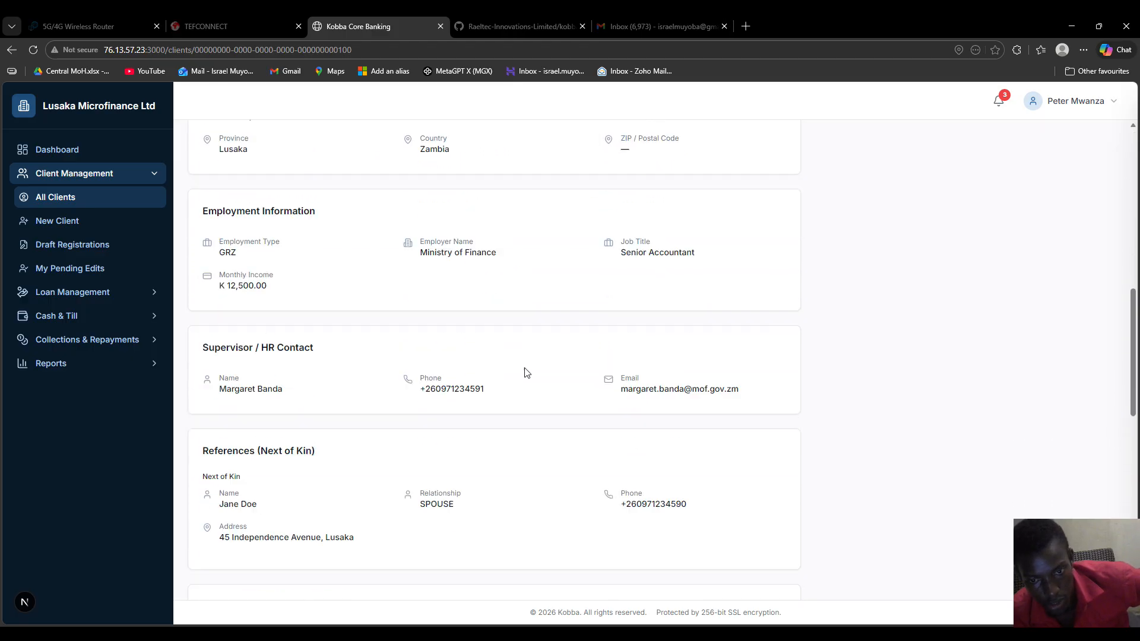
pyautogui.scroll(6, 528, 373)
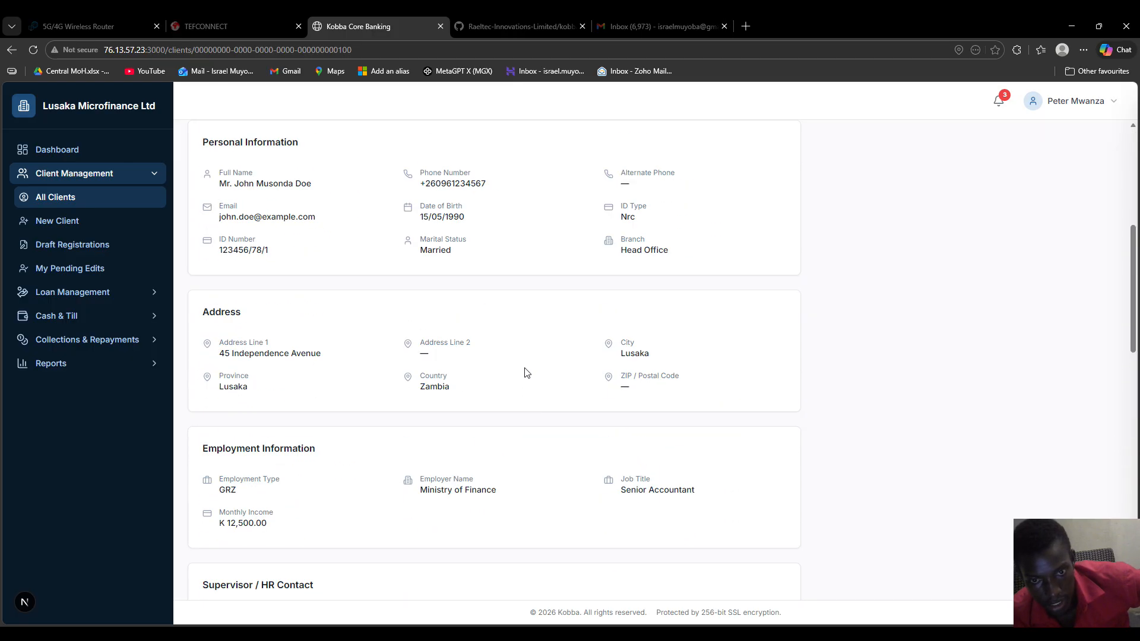
pyautogui.scroll(4, 512, 373)
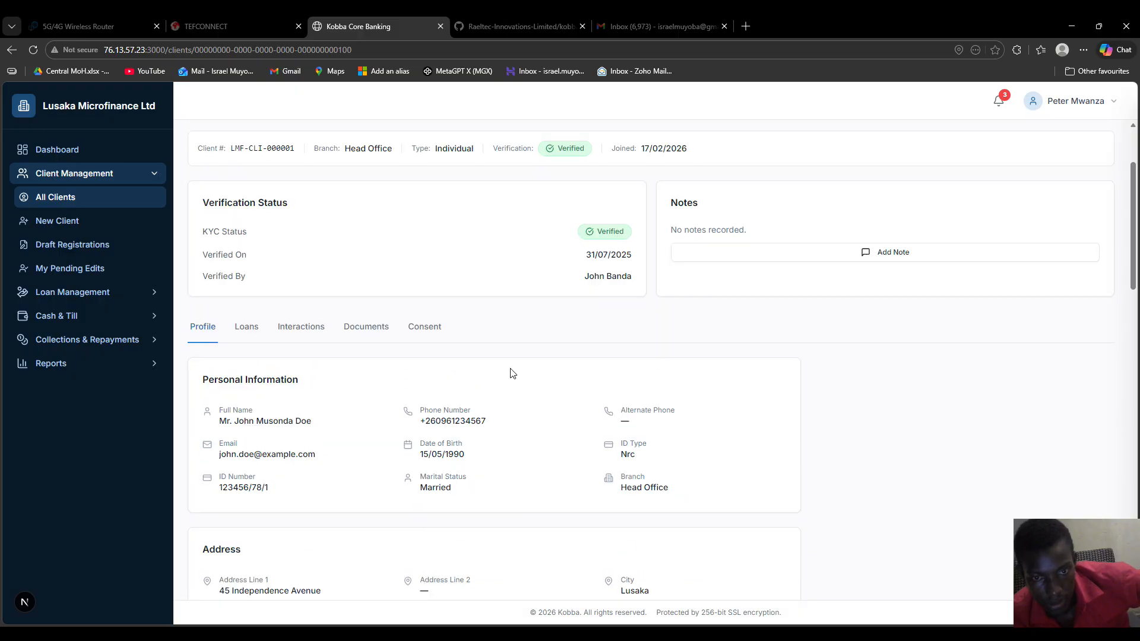
pyautogui.scroll(2, 512, 373)
pyautogui.scroll(-15, 512, 373)
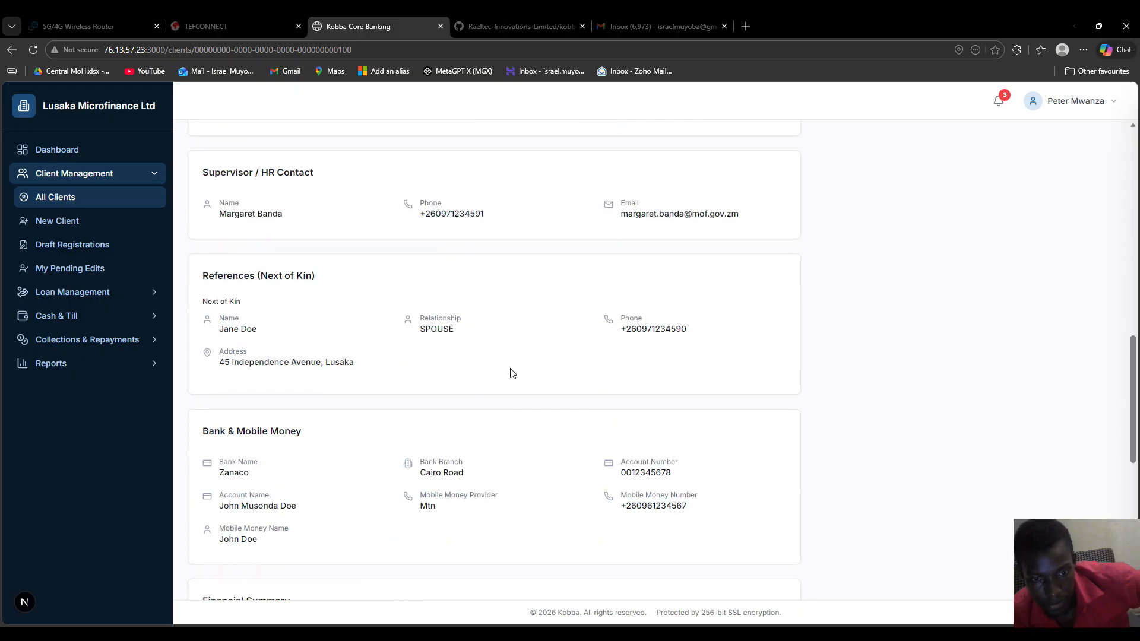
pyautogui.scroll(-1, 510, 373)
pyautogui.scroll(13, 402, 297)
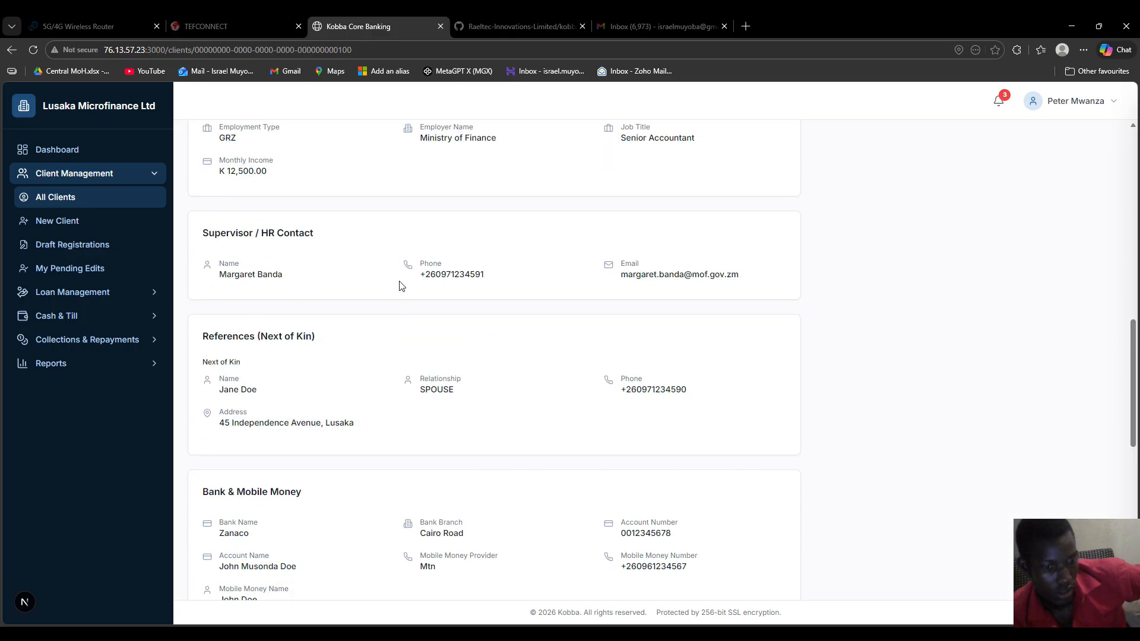
pyautogui.scroll(2, 402, 270)
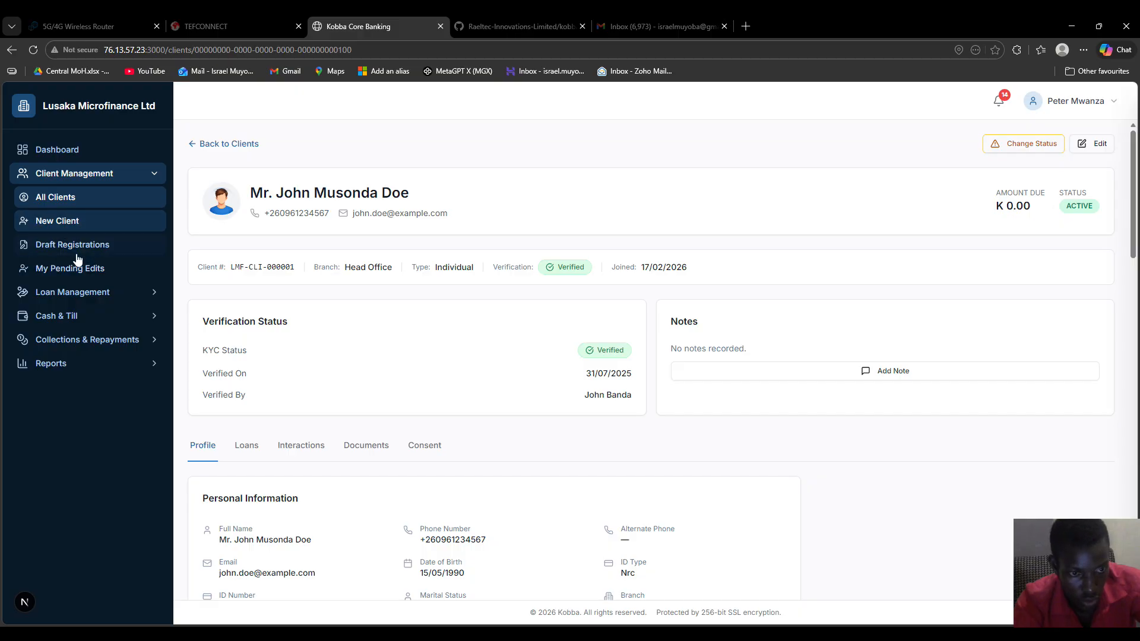
pyautogui.click(84, 270)
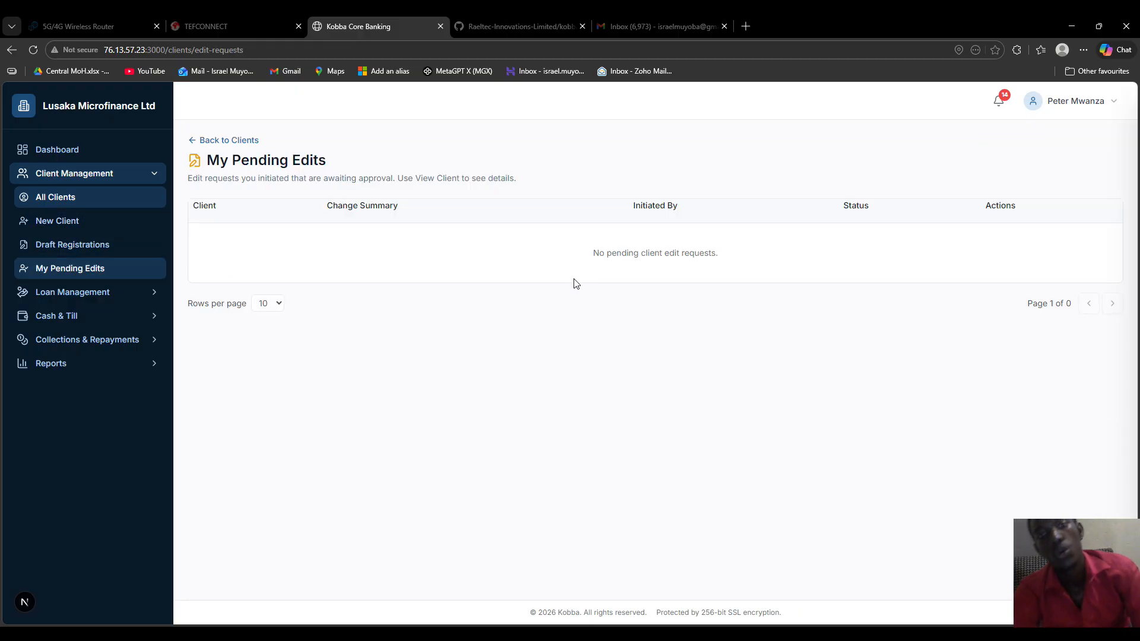